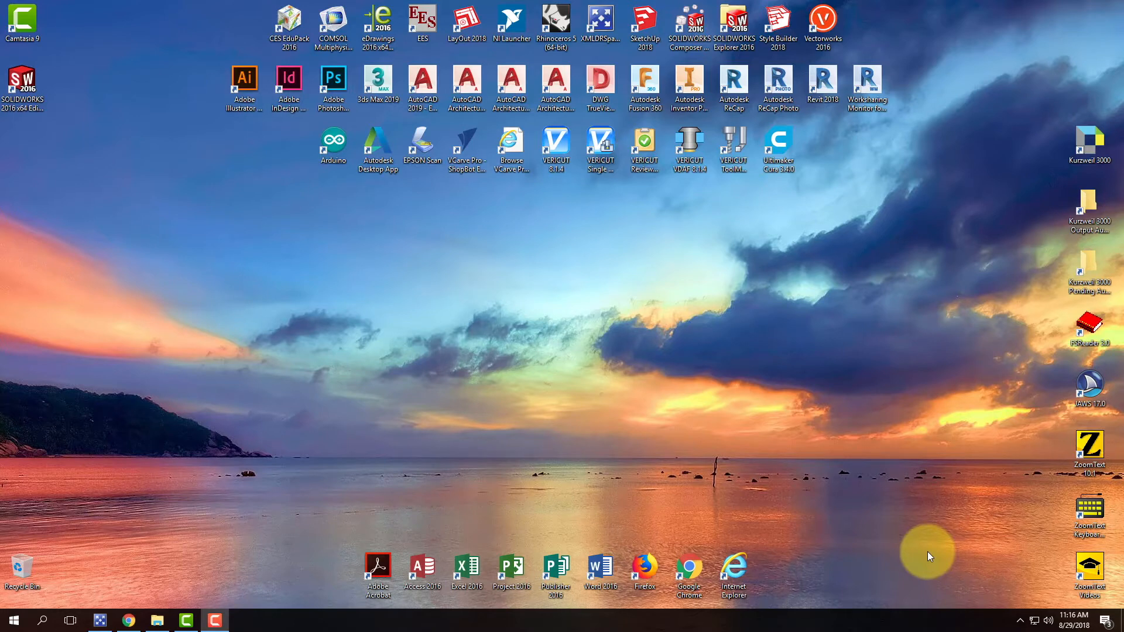
Launch Rhinoceros 5 and start a new model from the Large Objects - Inches template.
double_click(562, 20)
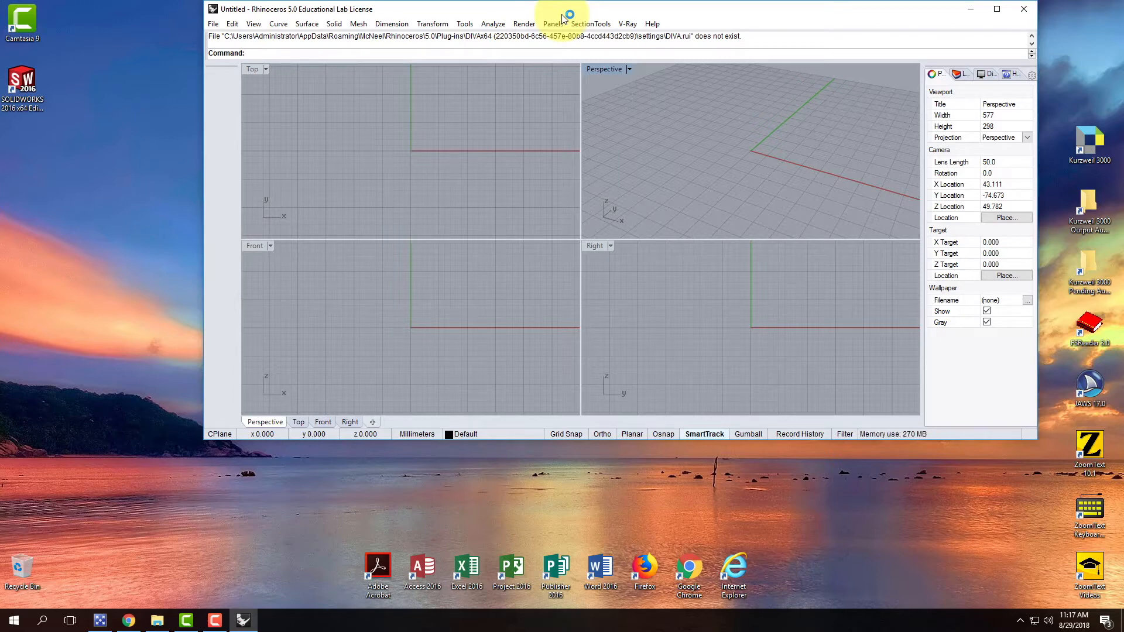
click(1023, 9)
double_click(557, 19)
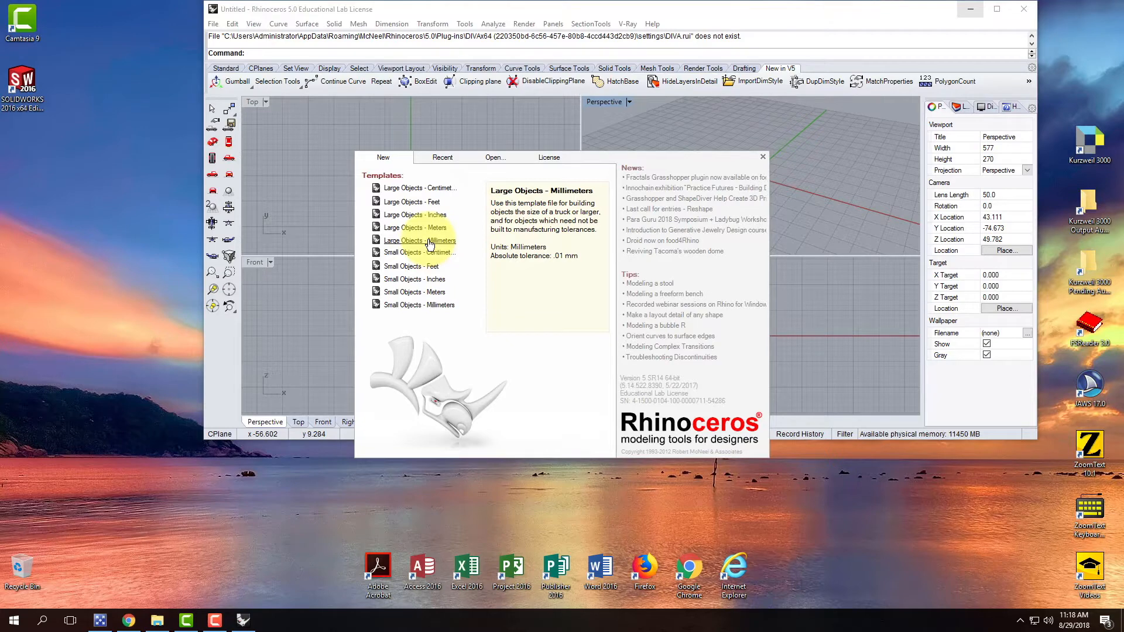
click(407, 216)
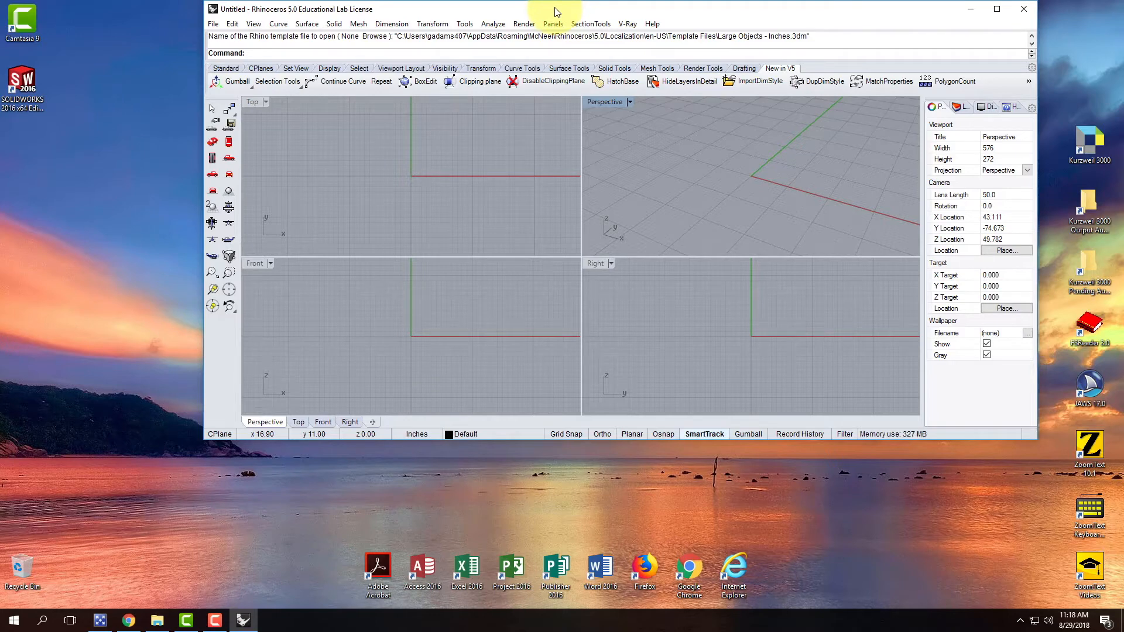
Display the Standard toolset and enable the End, Mid and Perp object snaps.
drag(555, 12, 507, 14)
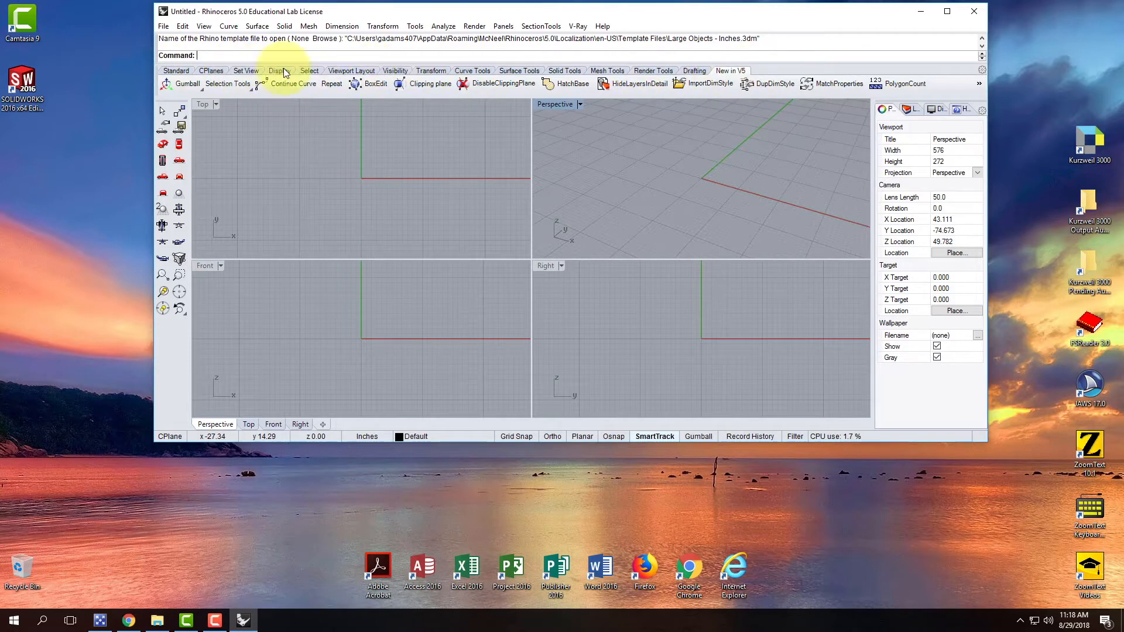
click(176, 70)
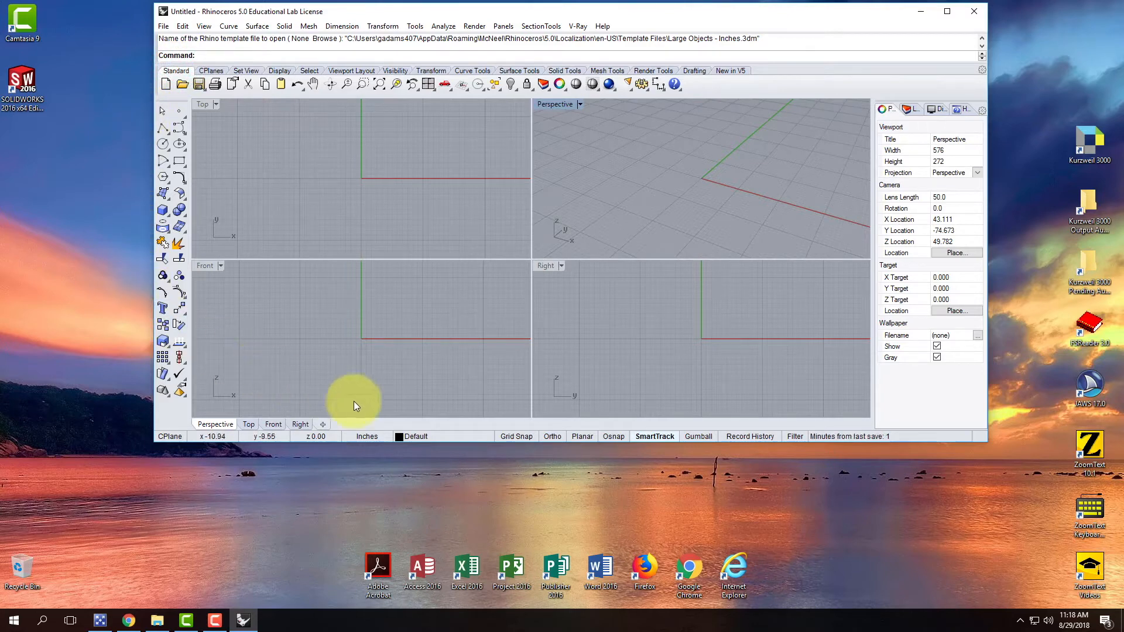
click(613, 434)
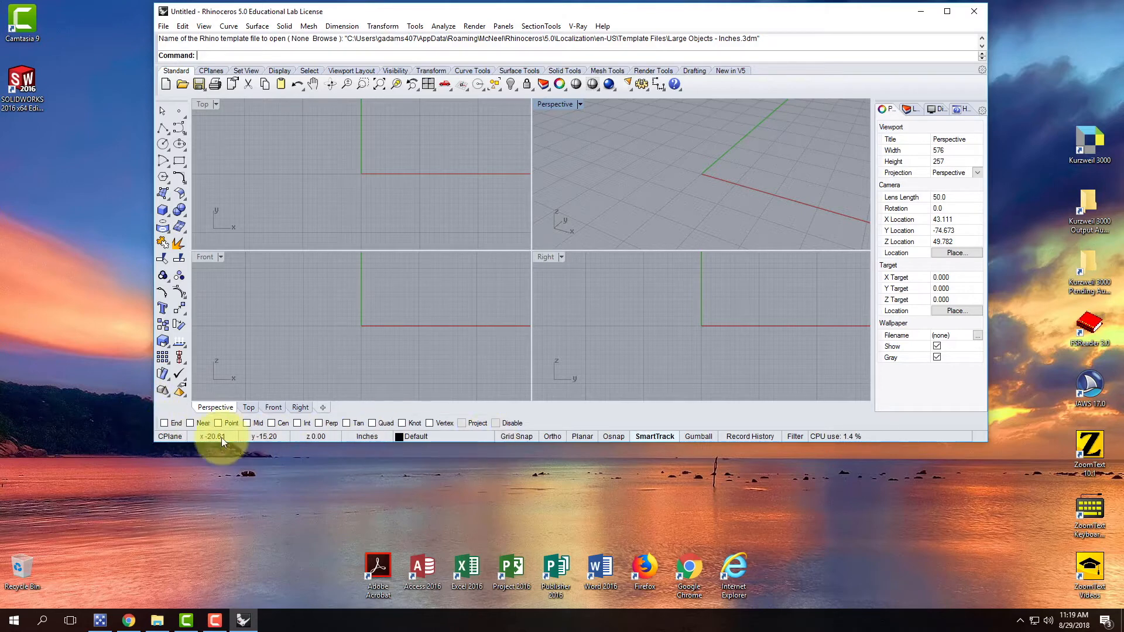
click(164, 422)
click(247, 423)
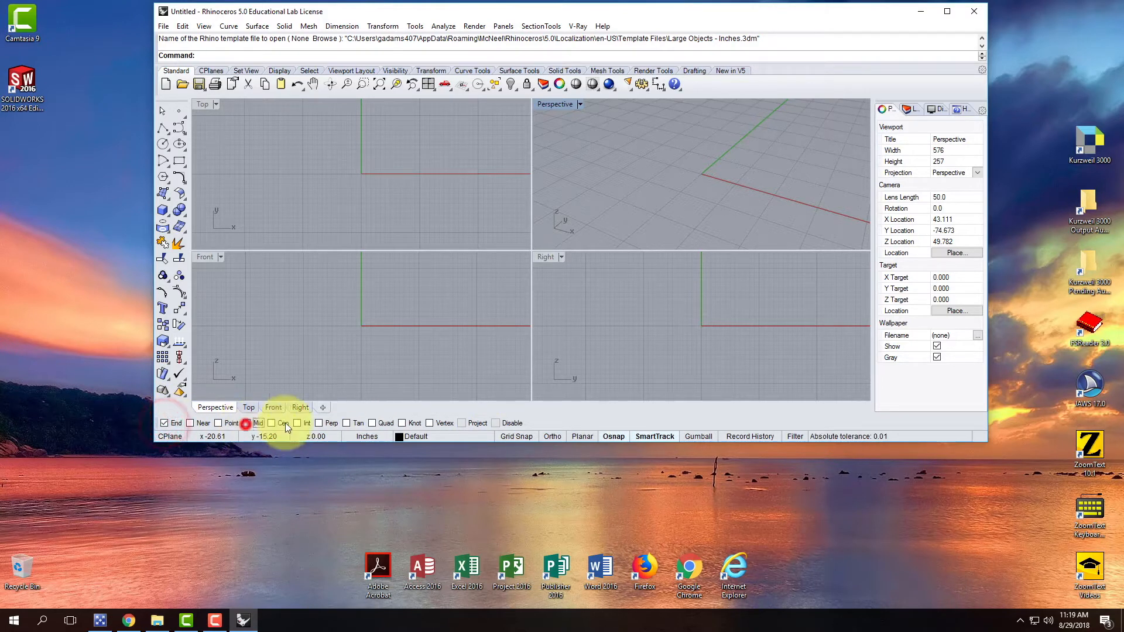
click(319, 423)
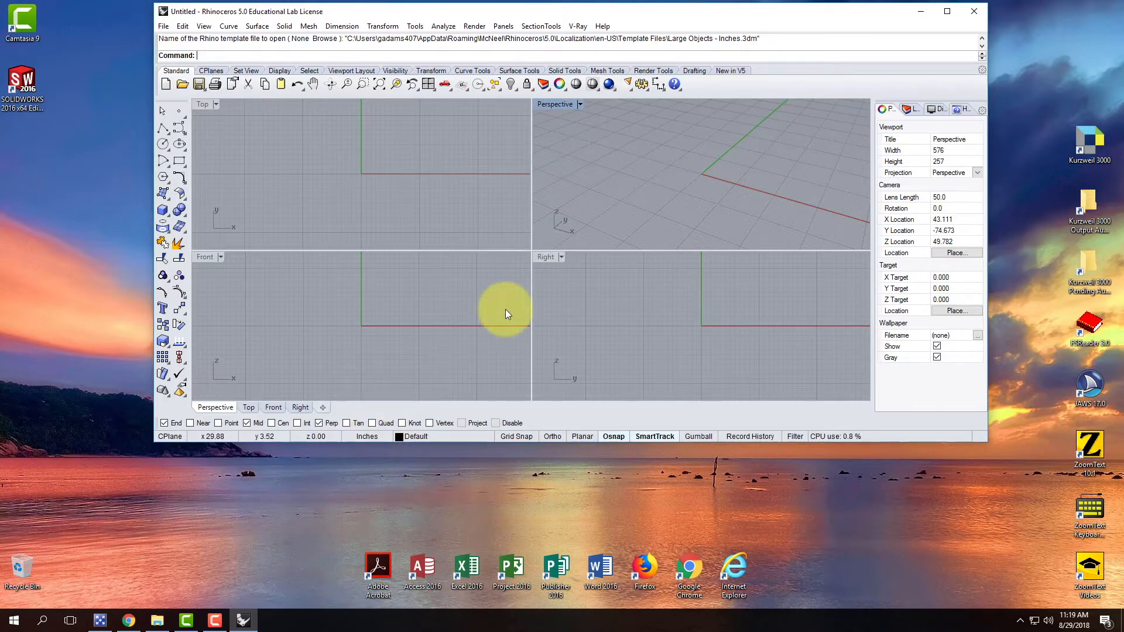
Maximize the modeling window and enlarge the Top view to fill the workspace.
click(947, 12)
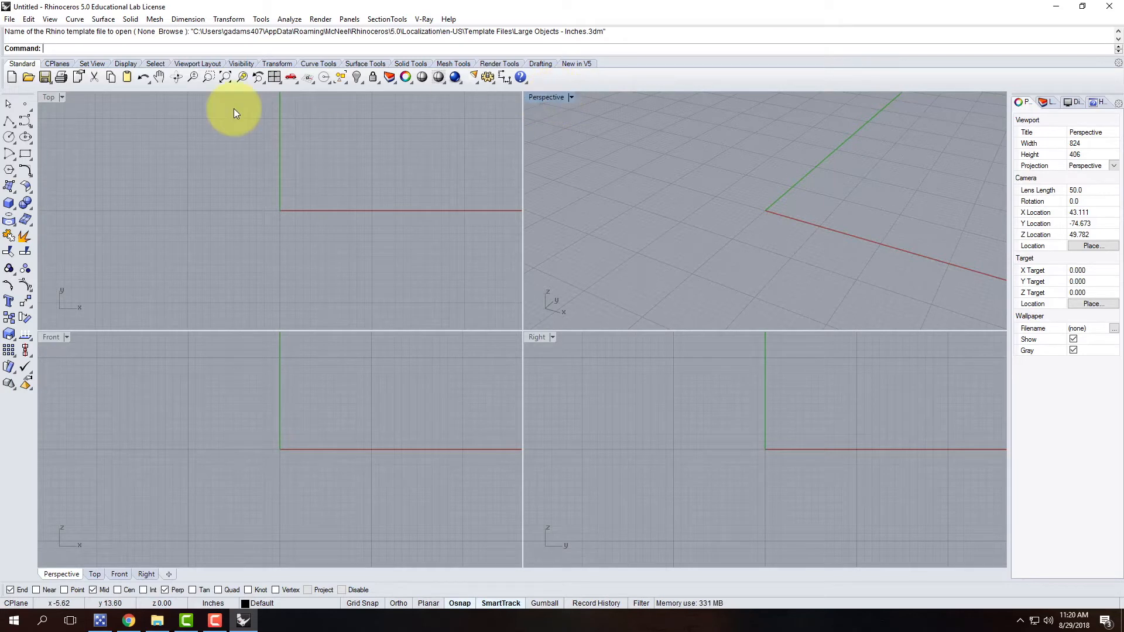
click(48, 97)
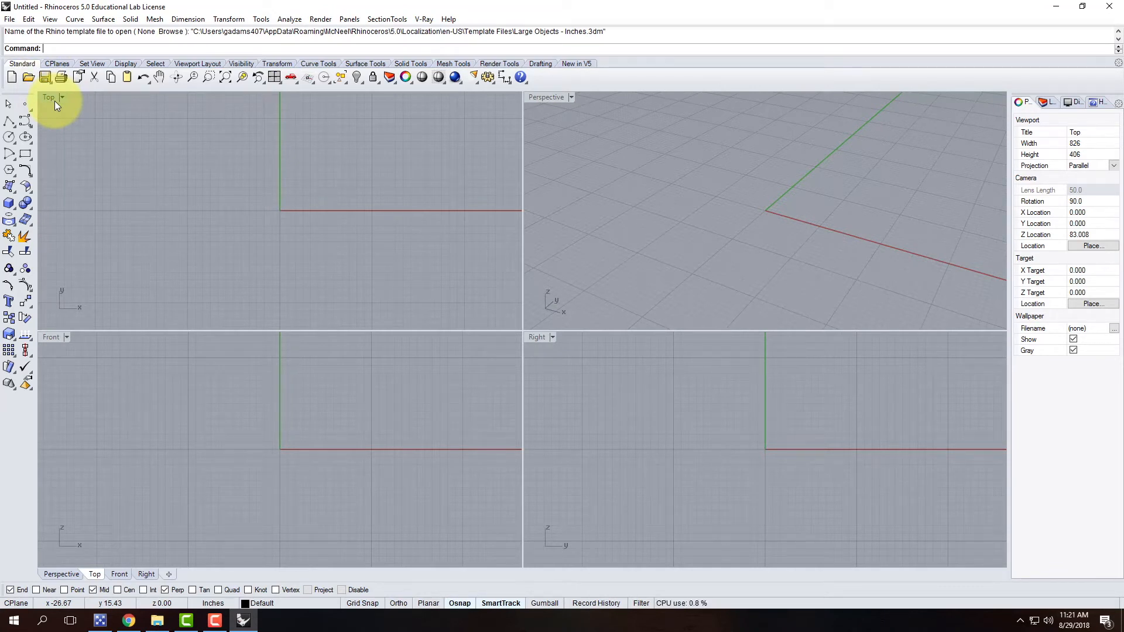
double_click(54, 100)
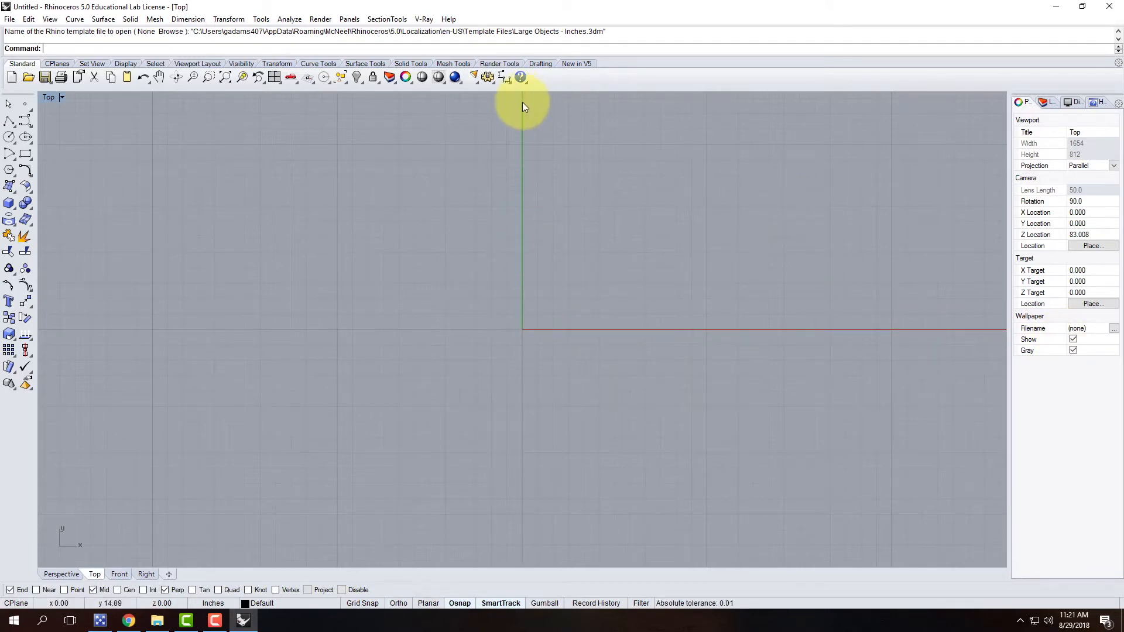
right_drag(388, 376, 229, 431)
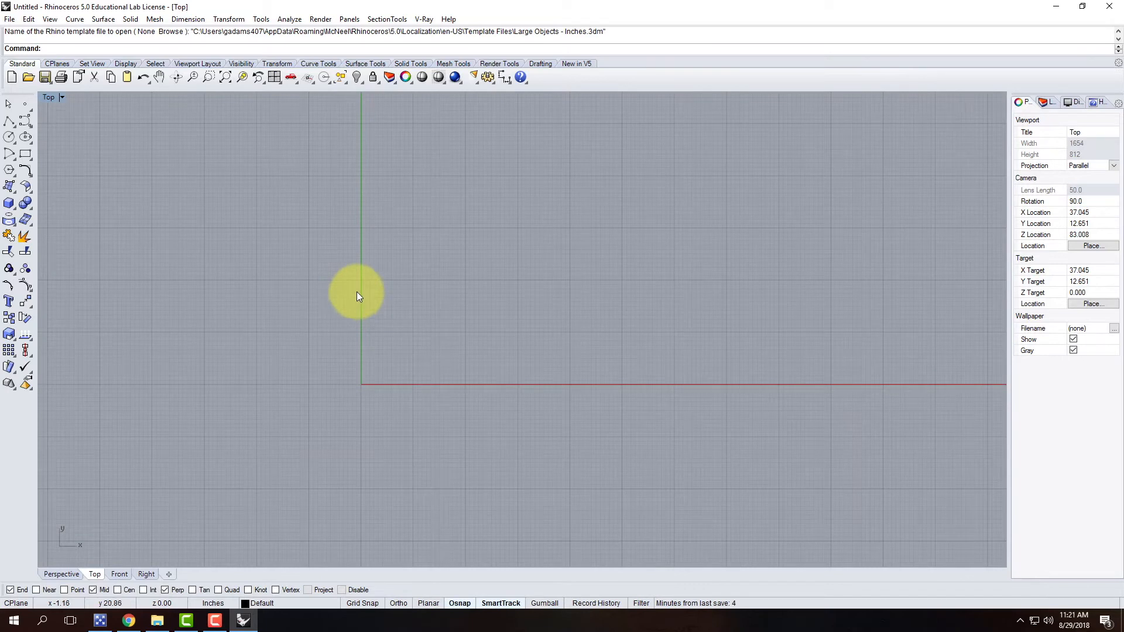
scroll(361, 343, up, 1)
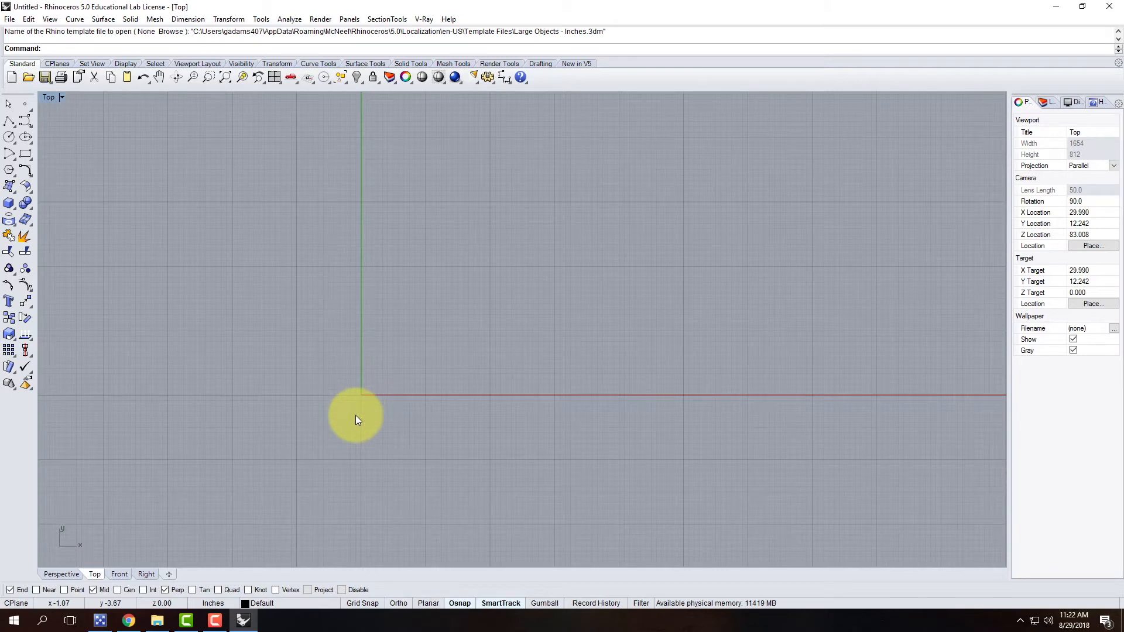
click(9, 123)
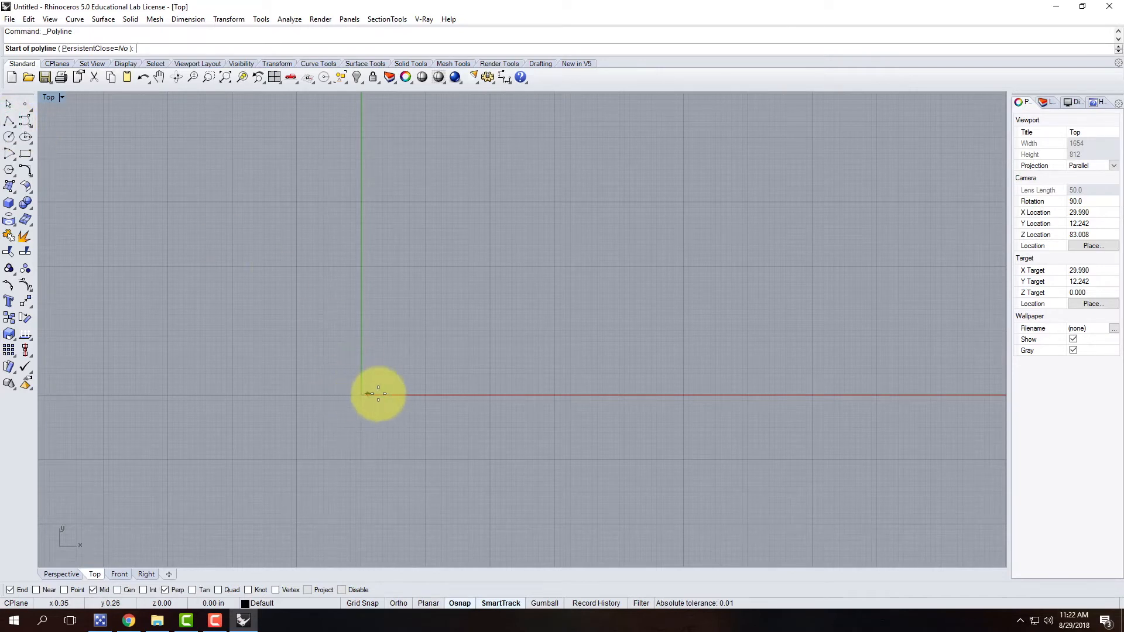
scroll(345, 400, up, 5)
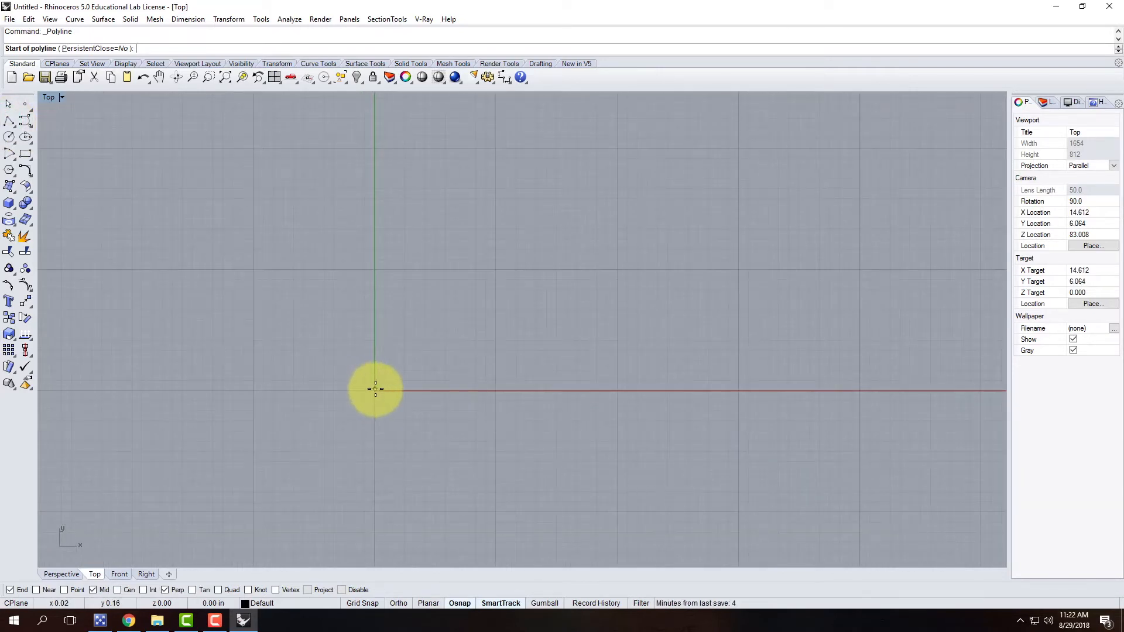
click(375, 391)
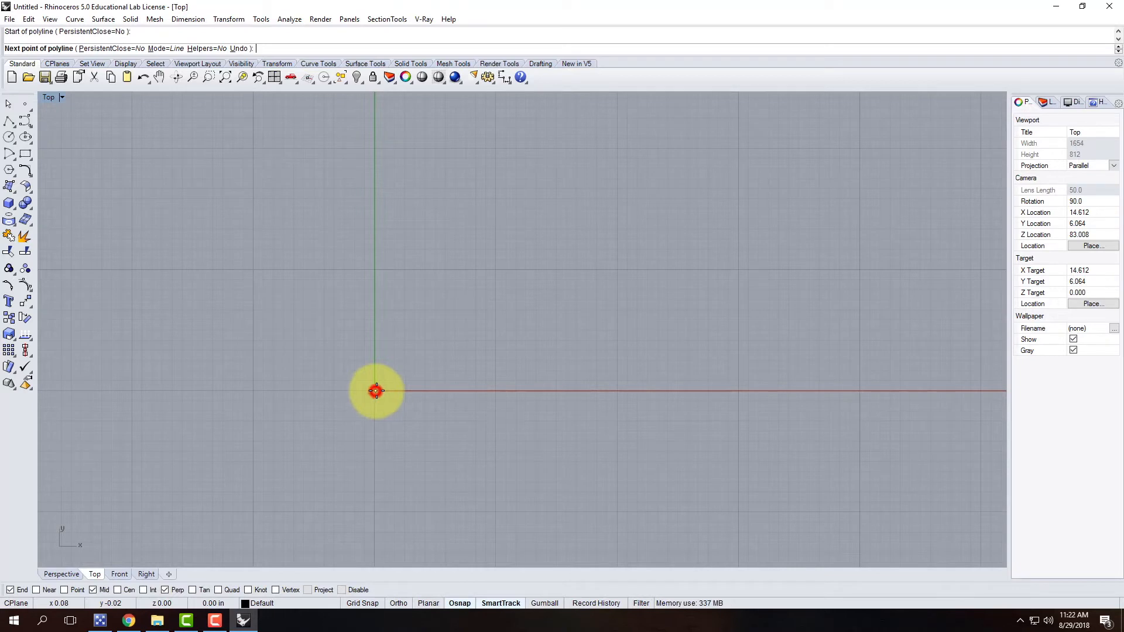
scroll(378, 395, up, 2)
scroll(376, 386, up, 4)
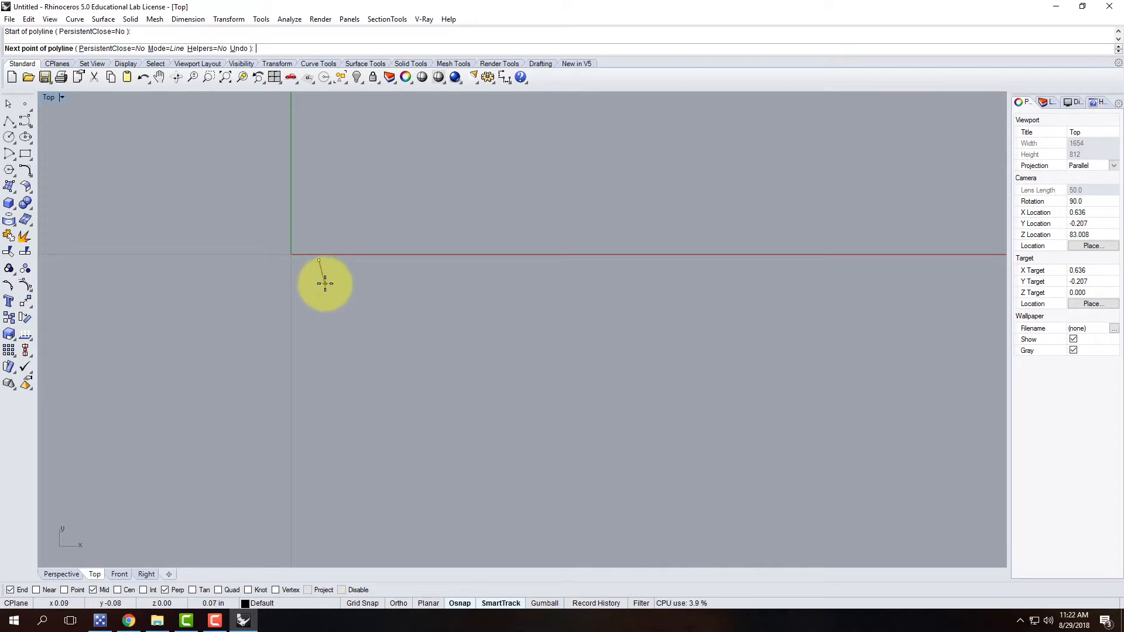
key(Escape)
click(9, 120)
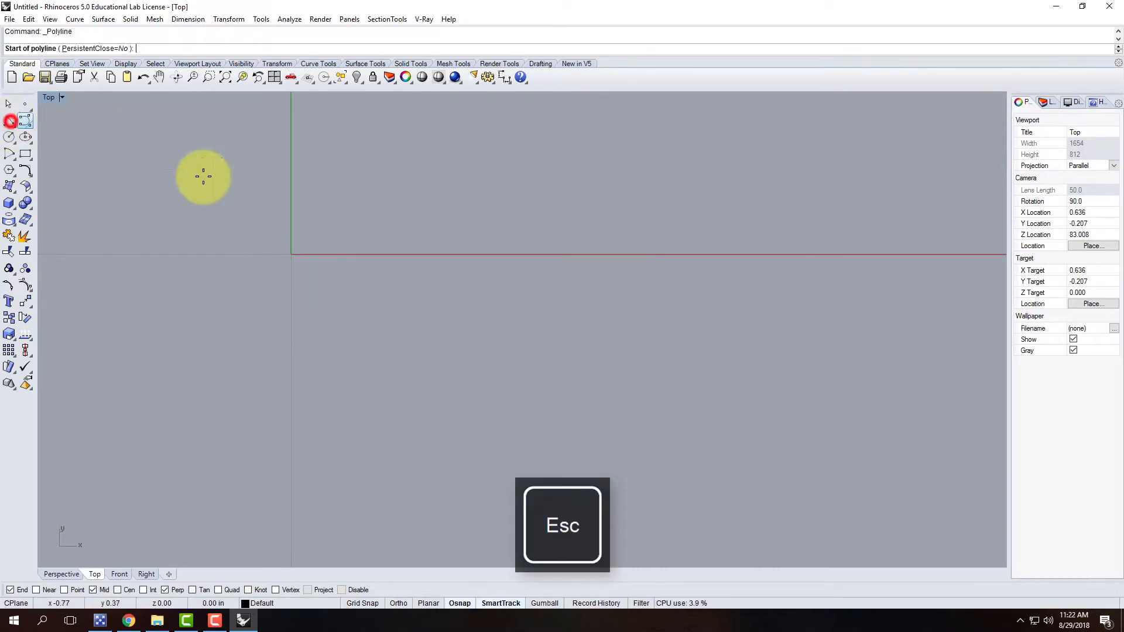
click(291, 254)
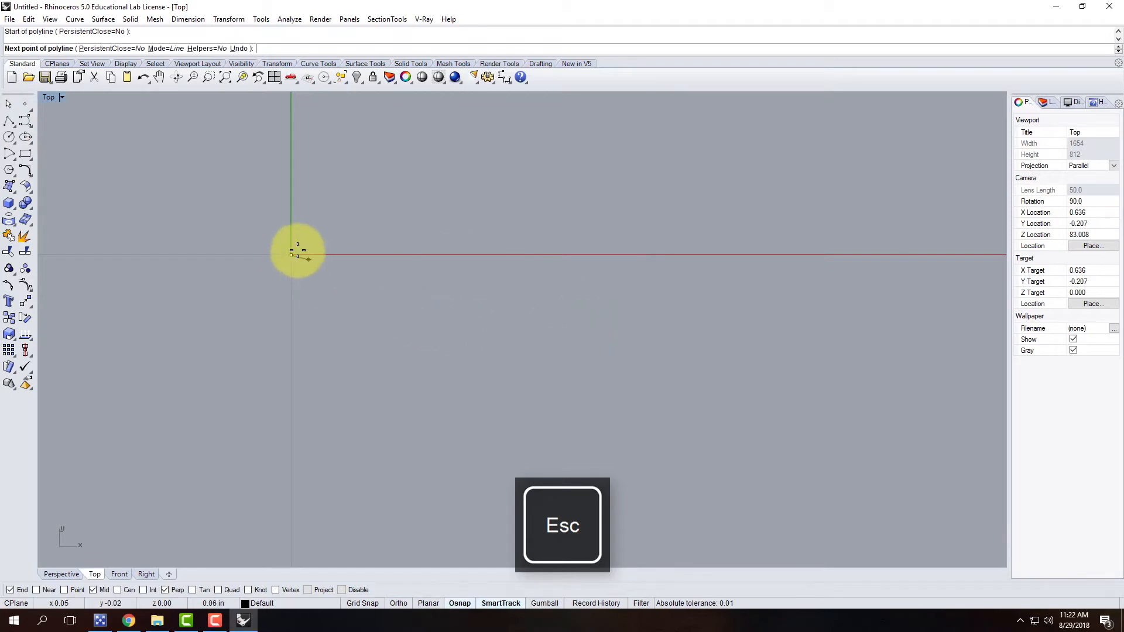
right_drag(297, 248, 285, 256)
scroll(293, 263, up, 5)
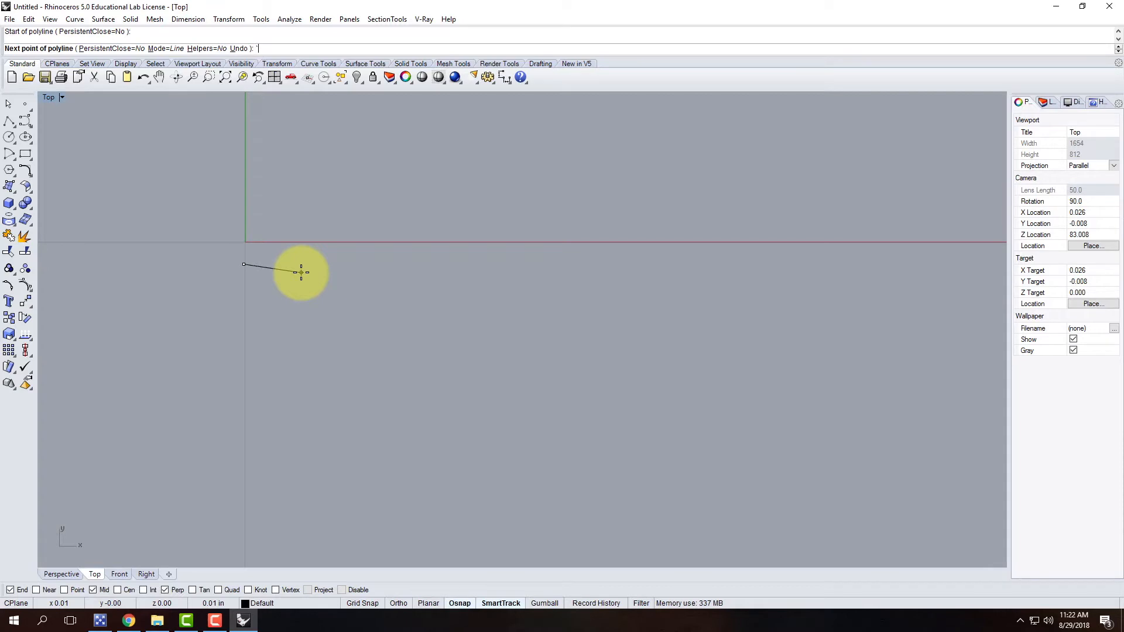
key(Escape)
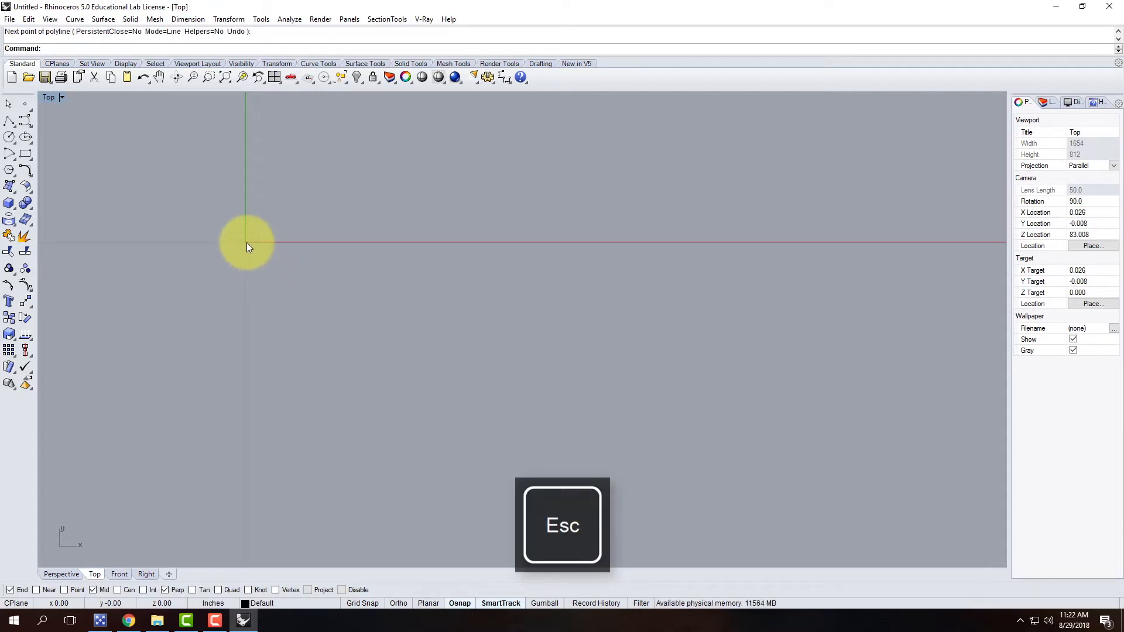
Start a polyline exactly at the origin with coordinates 0,0 in the Top view.
right_drag(246, 246, 342, 359)
scroll(341, 356, down, 5)
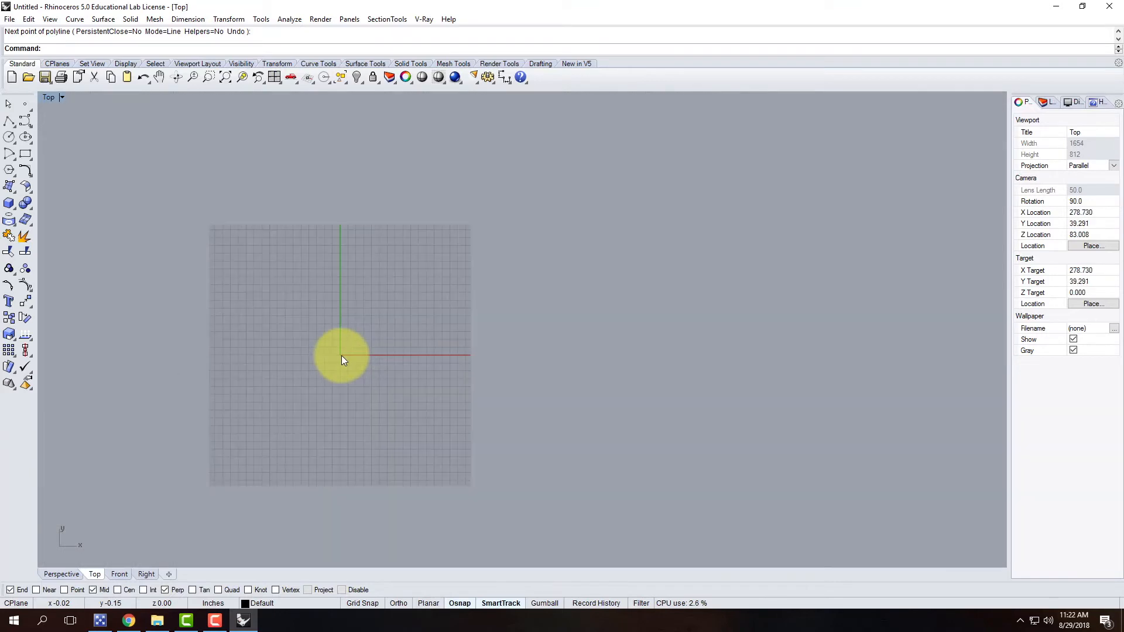
scroll(341, 351, up, 3)
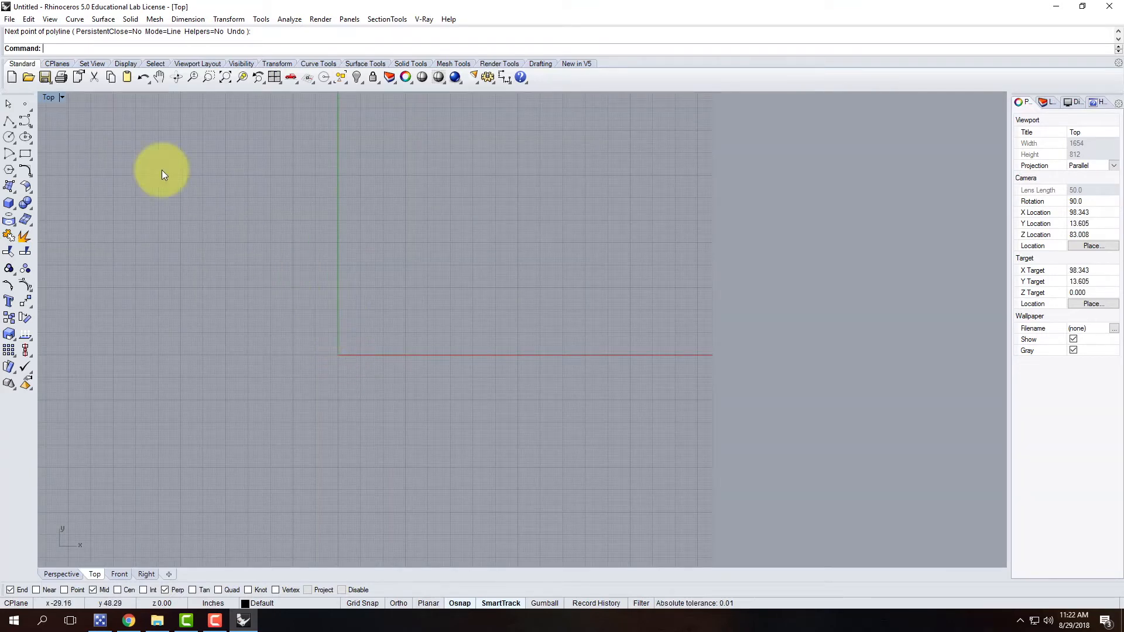
click(13, 122)
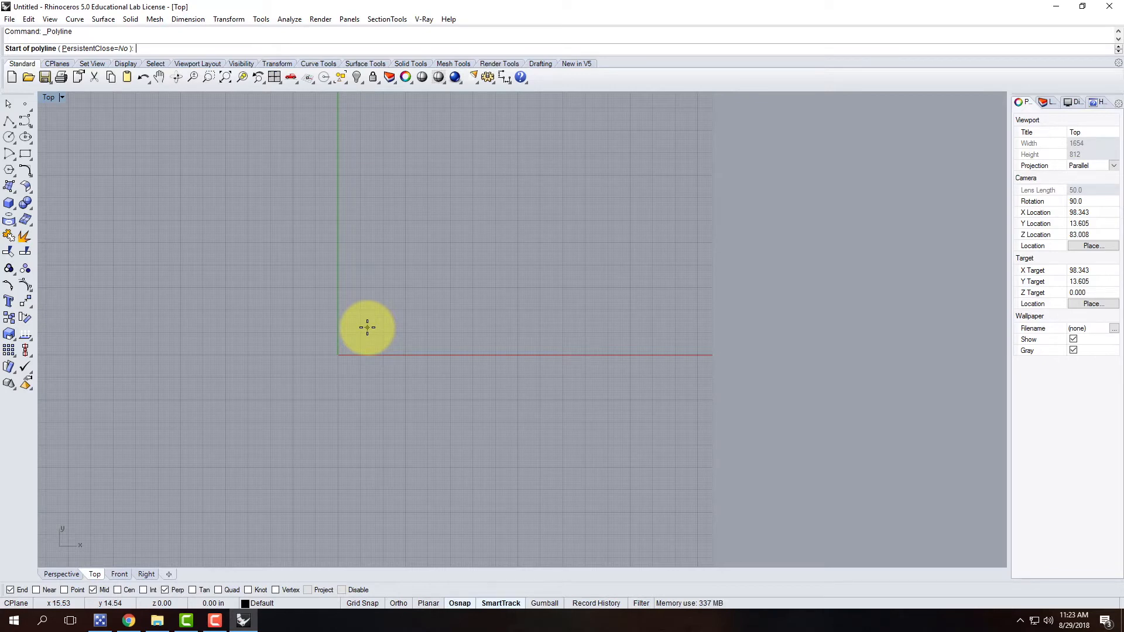
text(0)
key(Return)
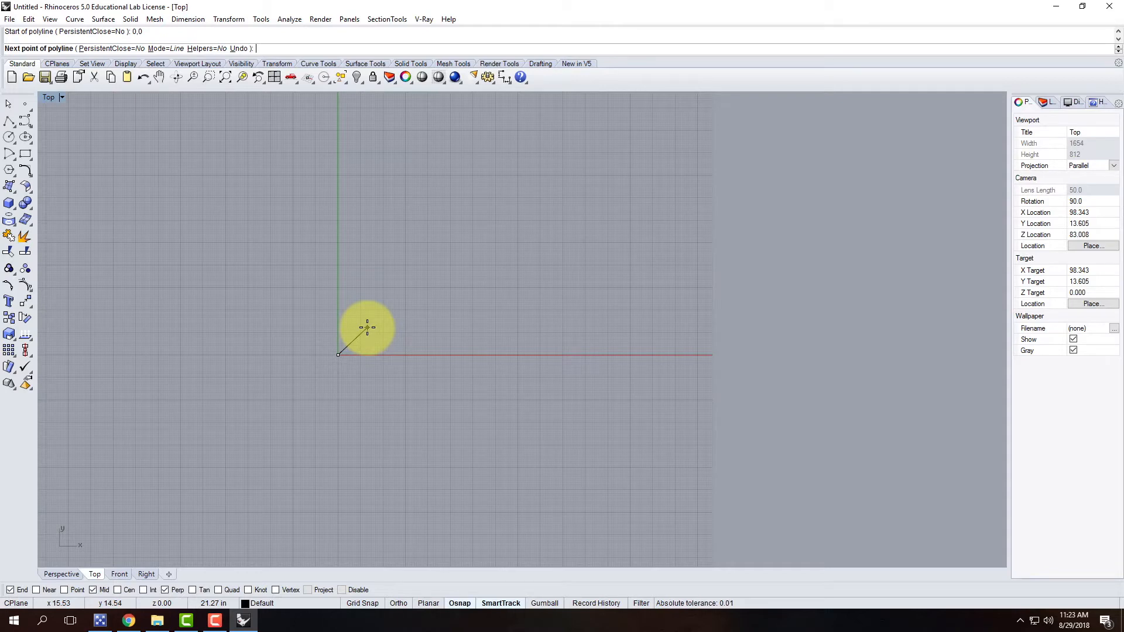
Inspect the polyline's start point up close against the intersection of the axes.
scroll(246, 329, up, 4)
scroll(436, 354, up, 10)
scroll(363, 391, up, 15)
scroll(390, 304, up, 10)
scroll(251, 369, up, 5)
scroll(400, 438, down, 20)
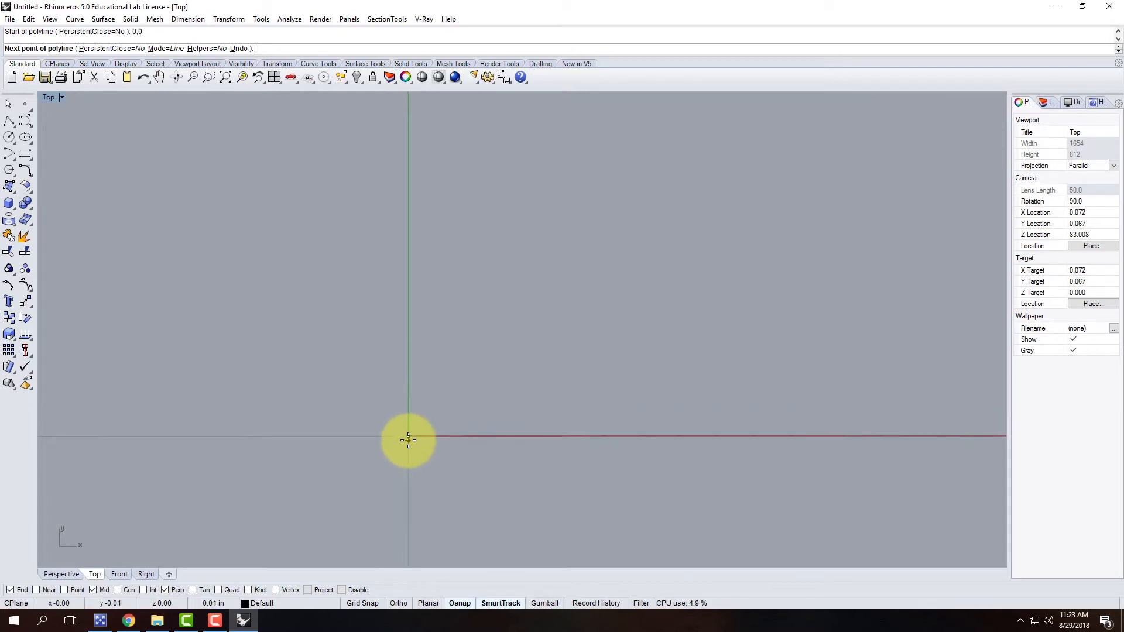
scroll(408, 440, down, 15)
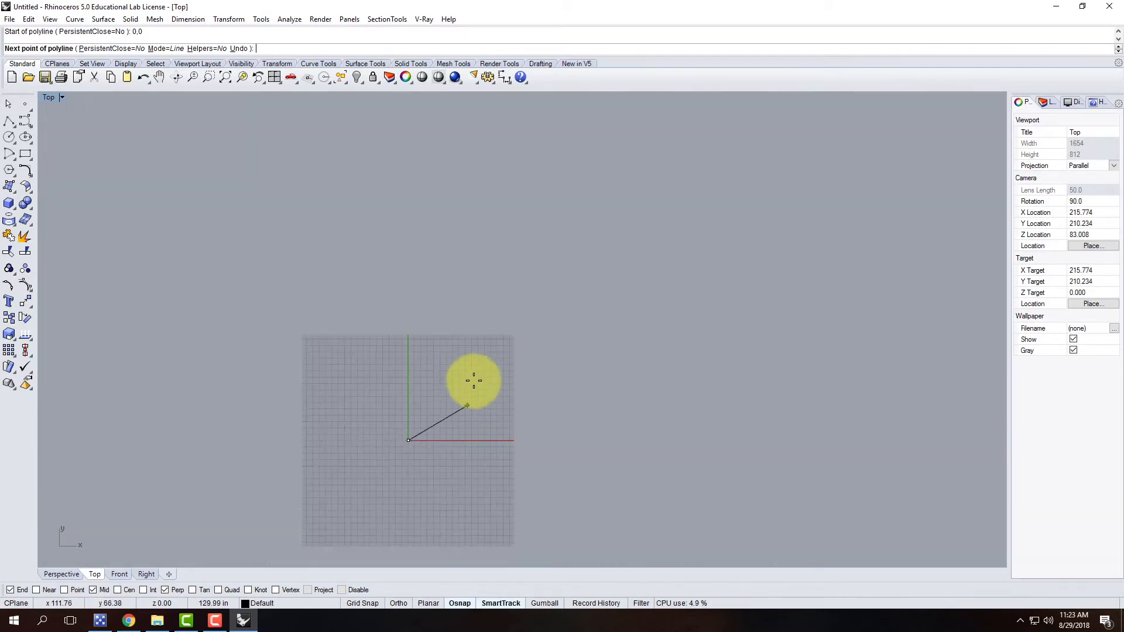
Place the polyline's second point at 0,24' to draw the vertical segment.
scroll(409, 402, up, 5)
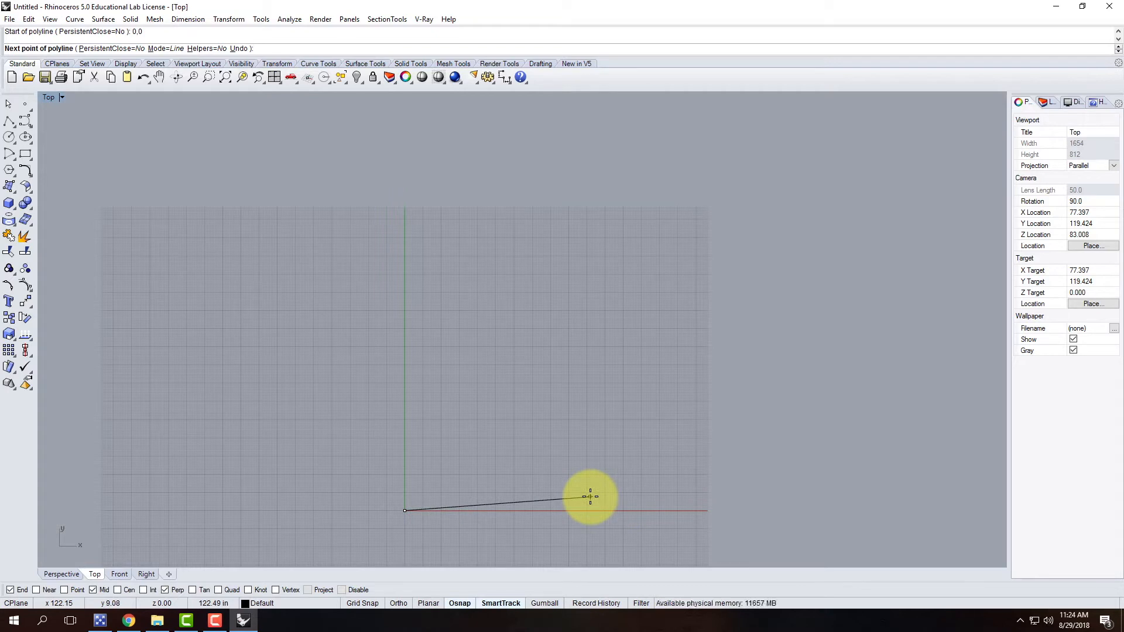
text(0,2)
text(4)
text(')
key(Return)
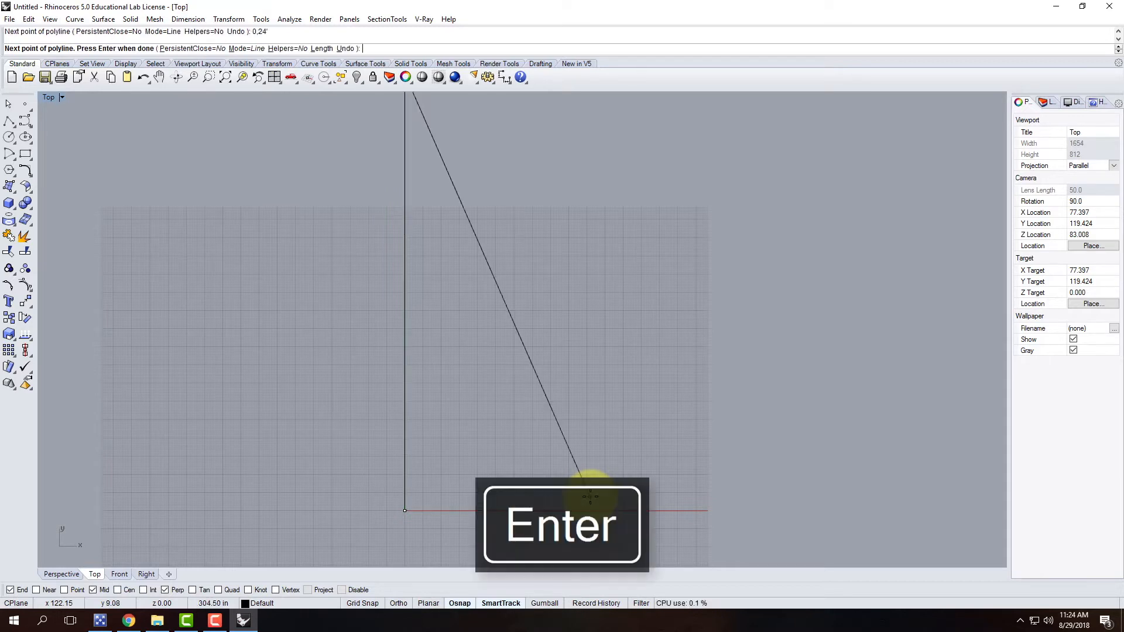
Place the polyline's third point at 12',24' to draw the upper horizontal segment.
scroll(404, 459, down, 3)
scroll(367, 377, up, 2)
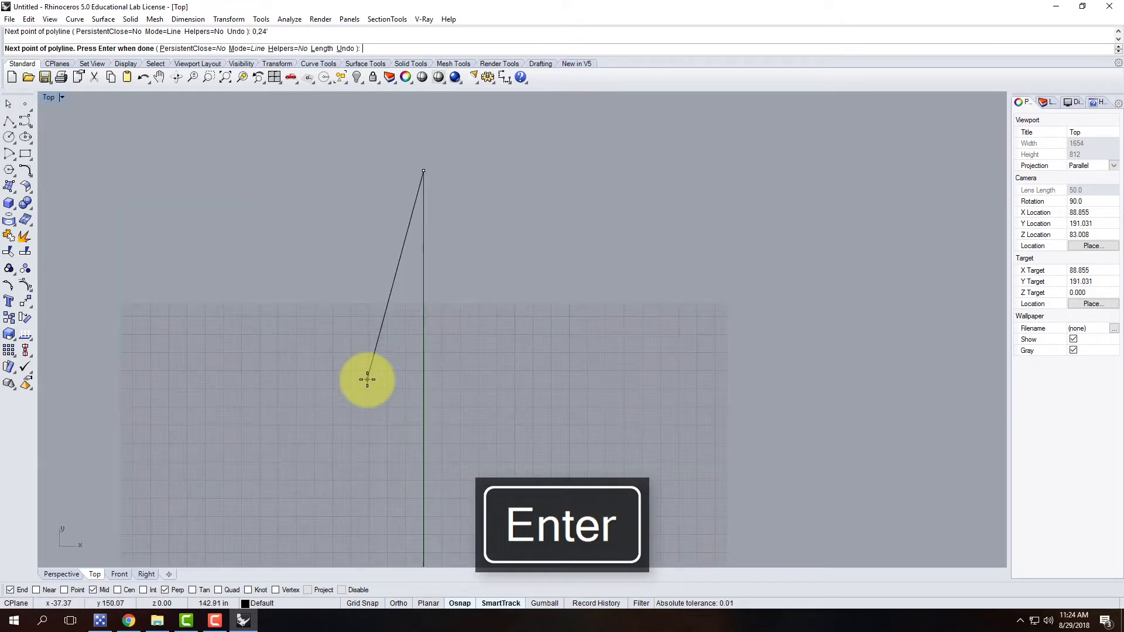
scroll(439, 331, up, 2)
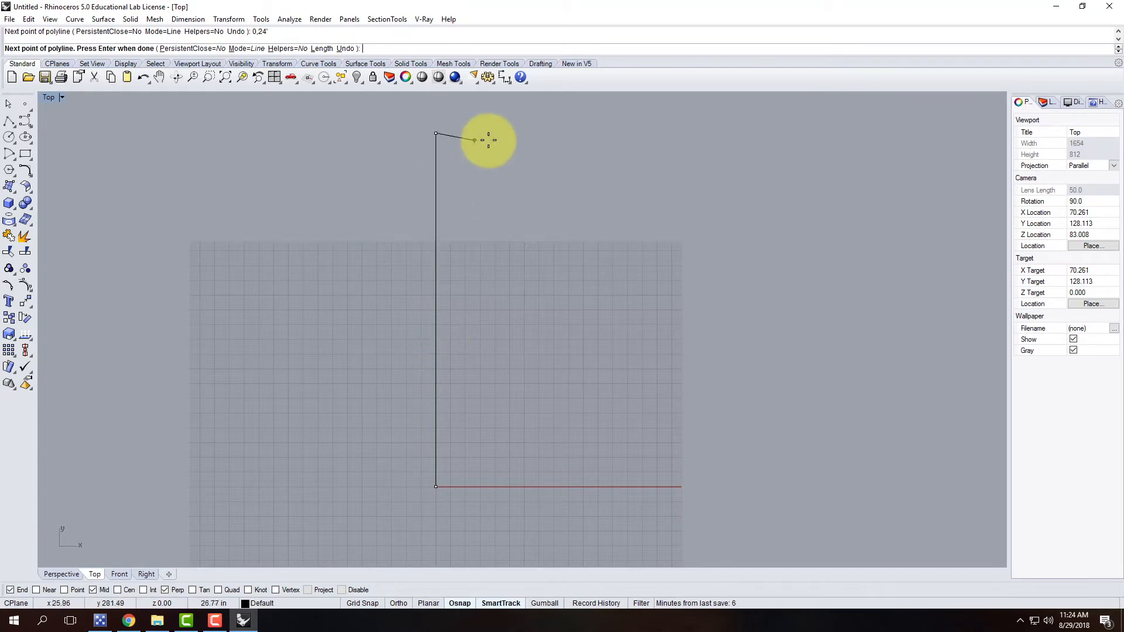
click(432, 129)
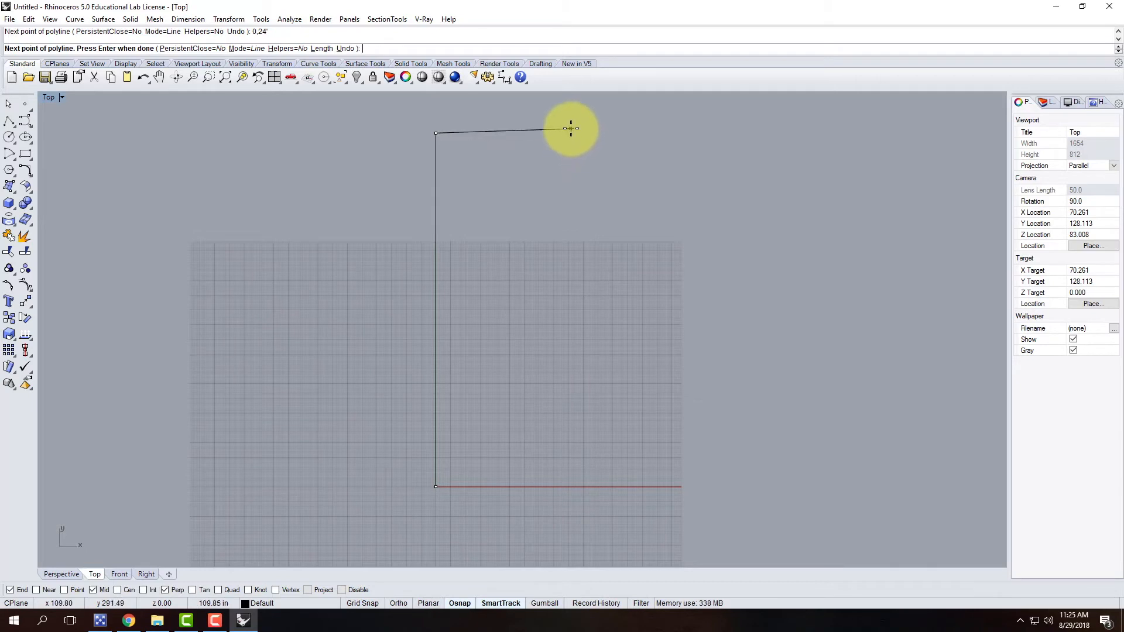
text(12)
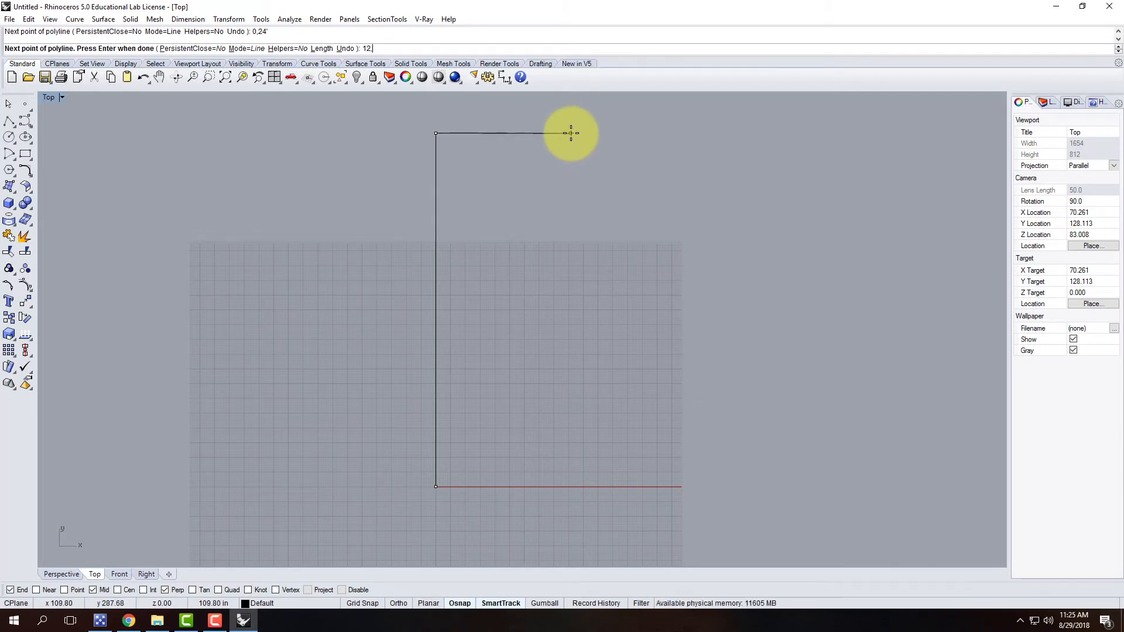
key(BackSpace)
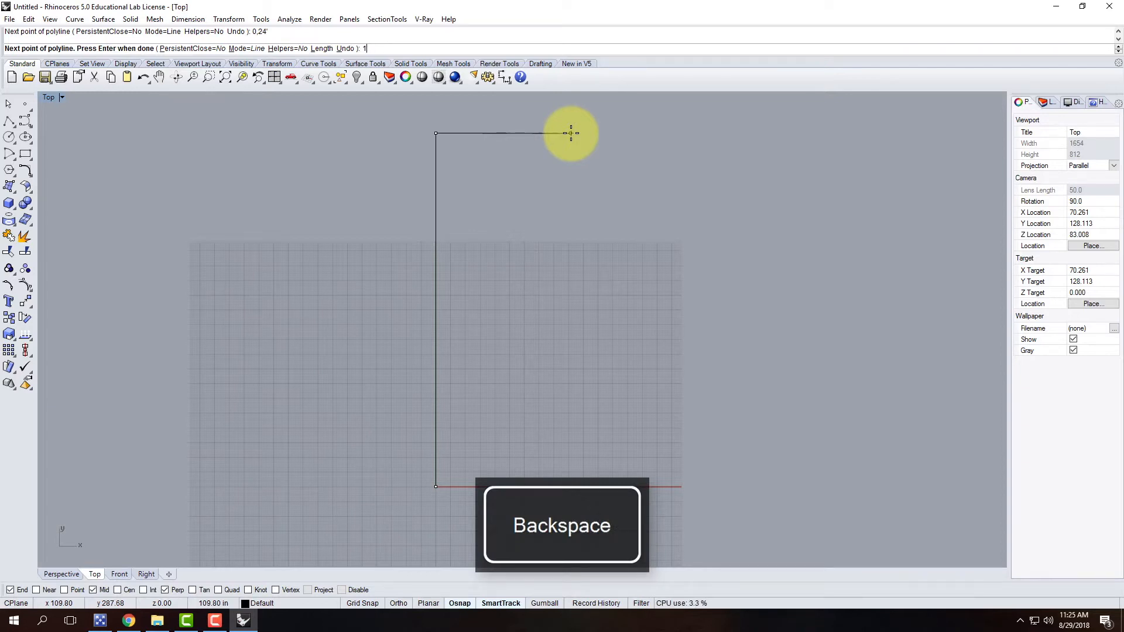
text(',24')
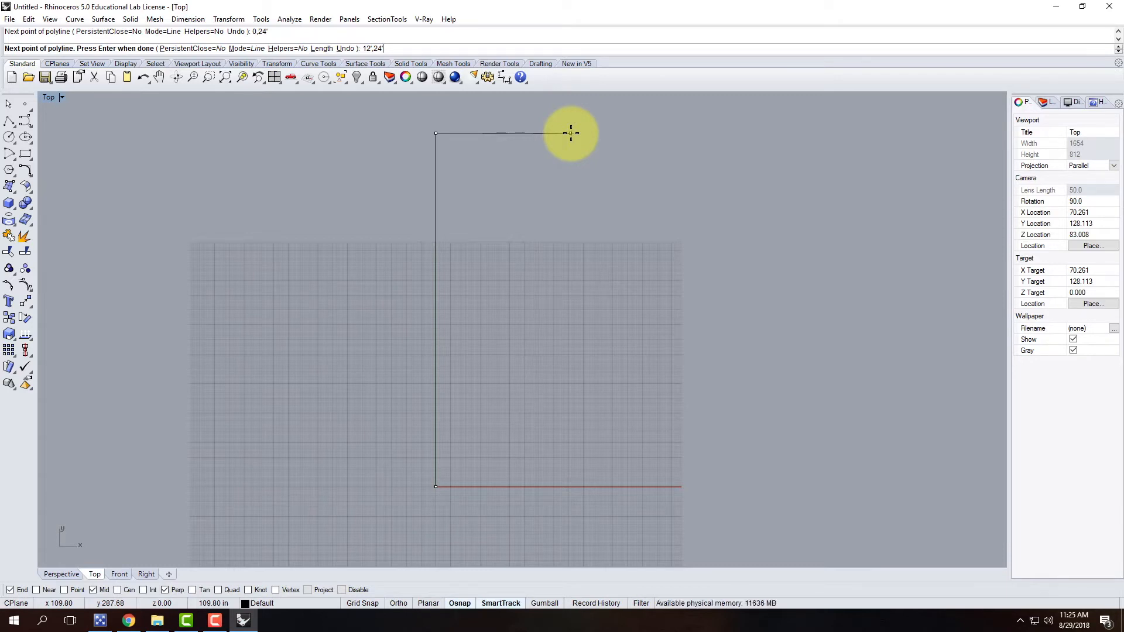
text(')
key(Return)
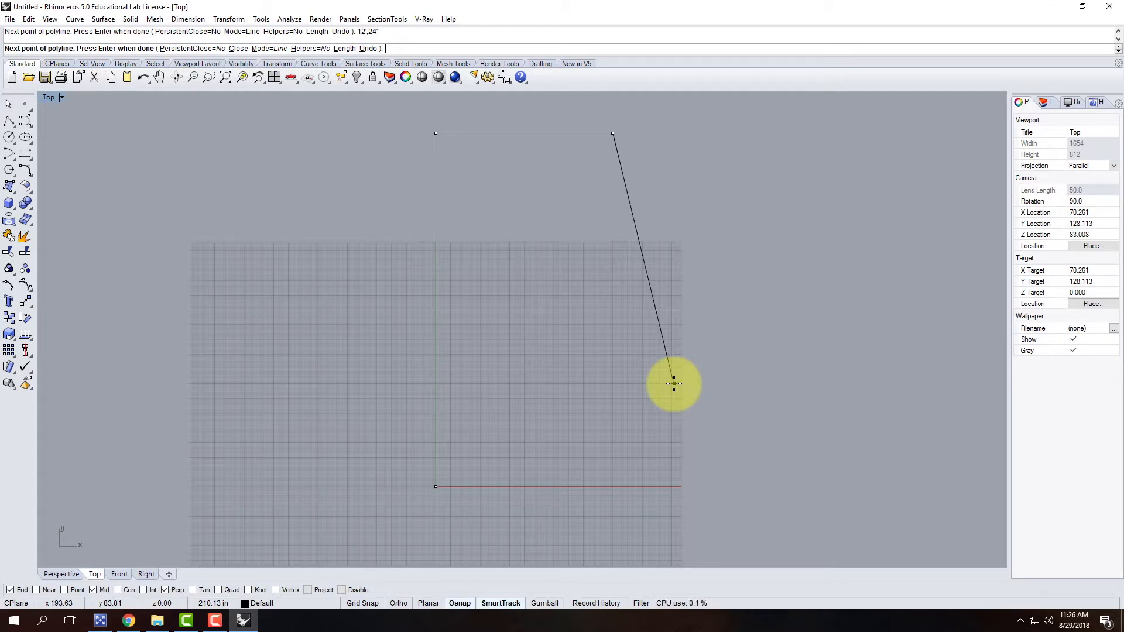
Add a segment straight down from the upper corner using the relative coordinates @0,-6'.
click(612, 133)
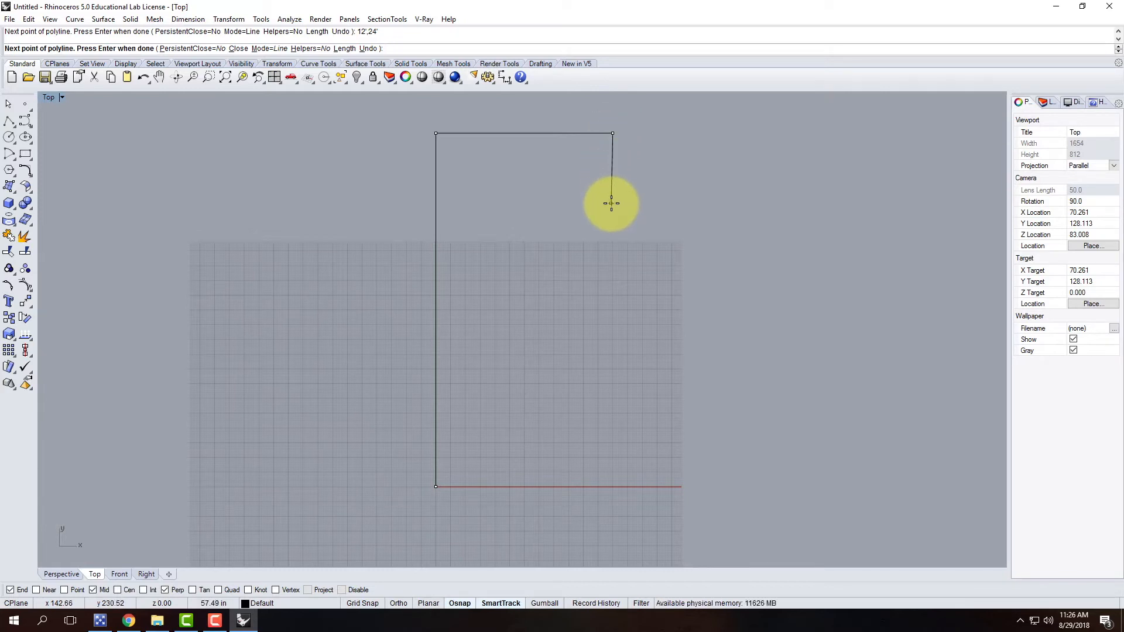
text(@)
text(6')
key(Return)
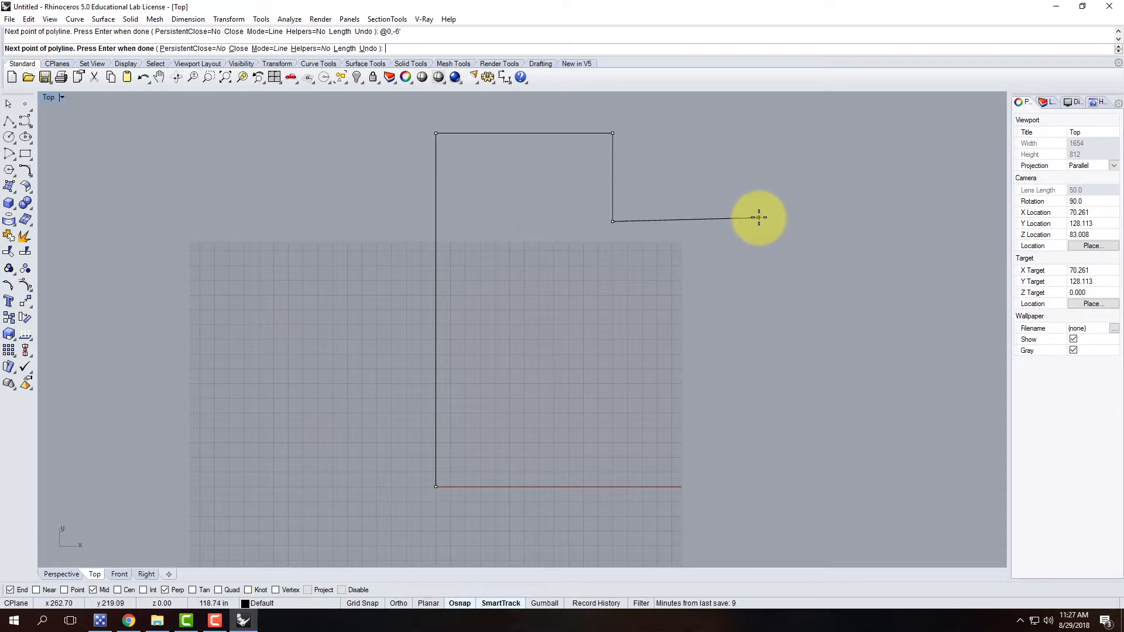
key(F8)
text(@)
text(12',0)
key(Return)
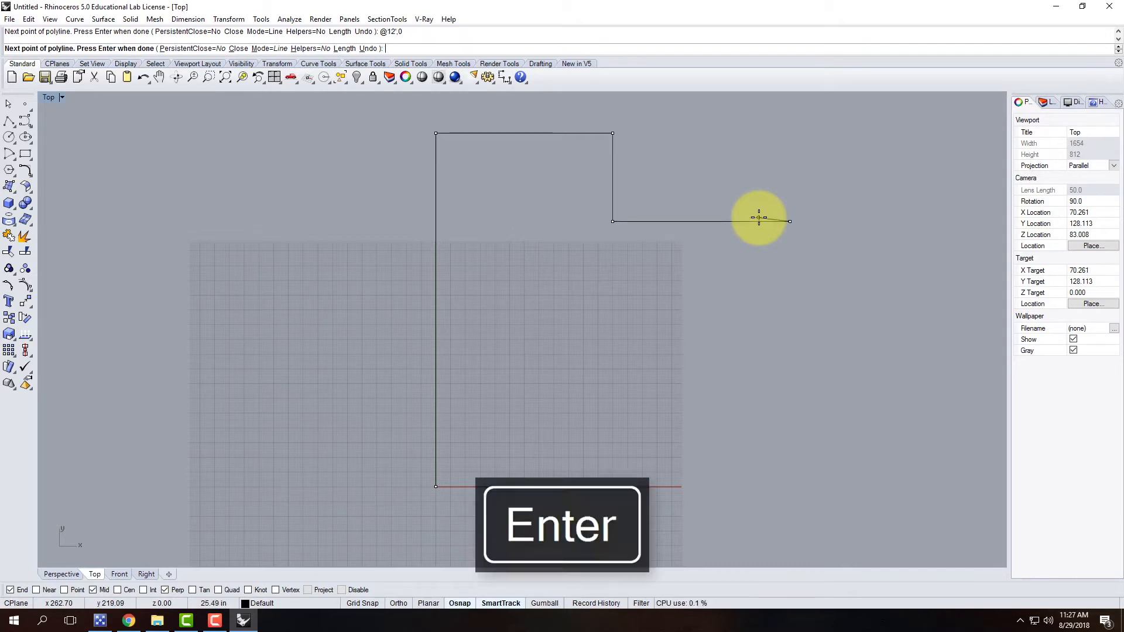
Add a downward segment with @0,-12', followed by a horizontal segment back to the absolute point 12',6'.
scroll(591, 354, down, 2)
scroll(638, 353, up, 2)
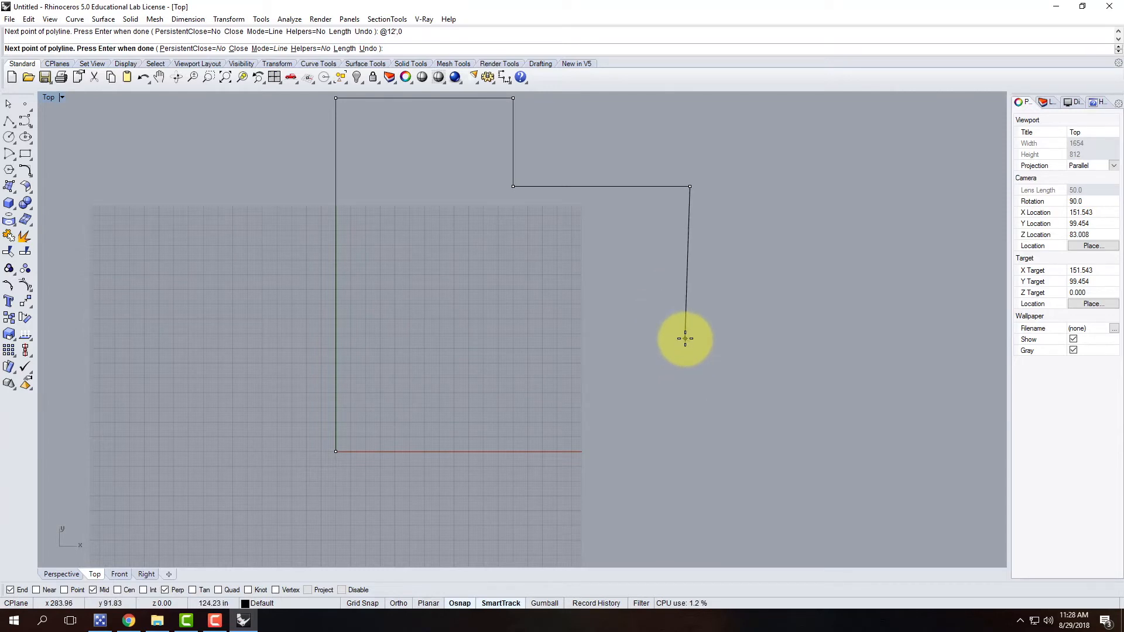
text(@)
text(0,-12')
key(Return)
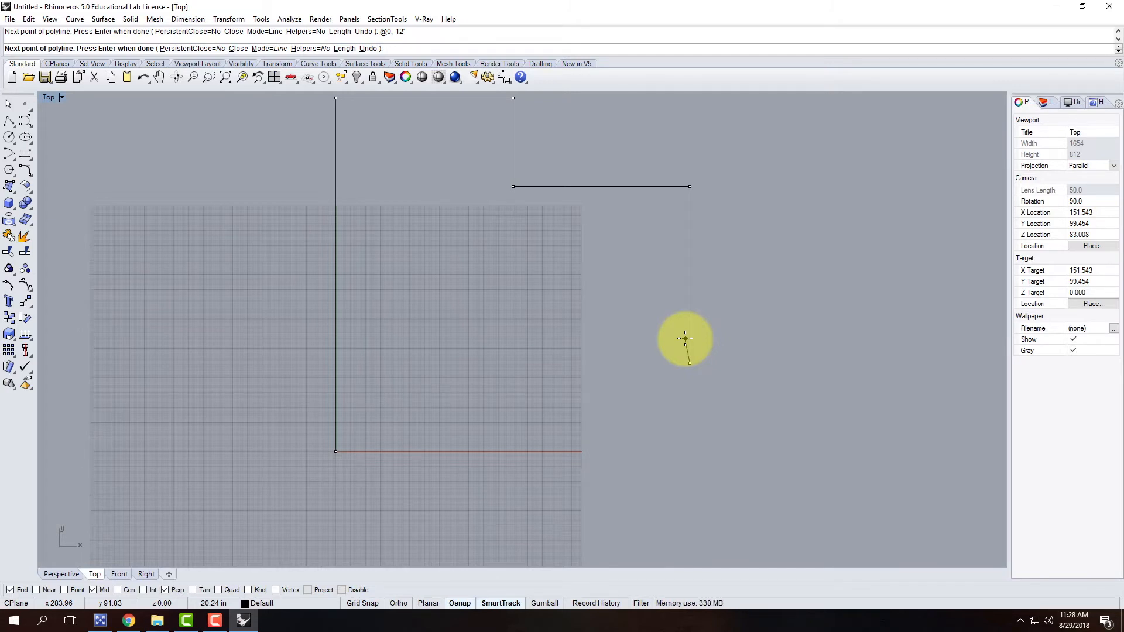
text(12',6')
key(Return)
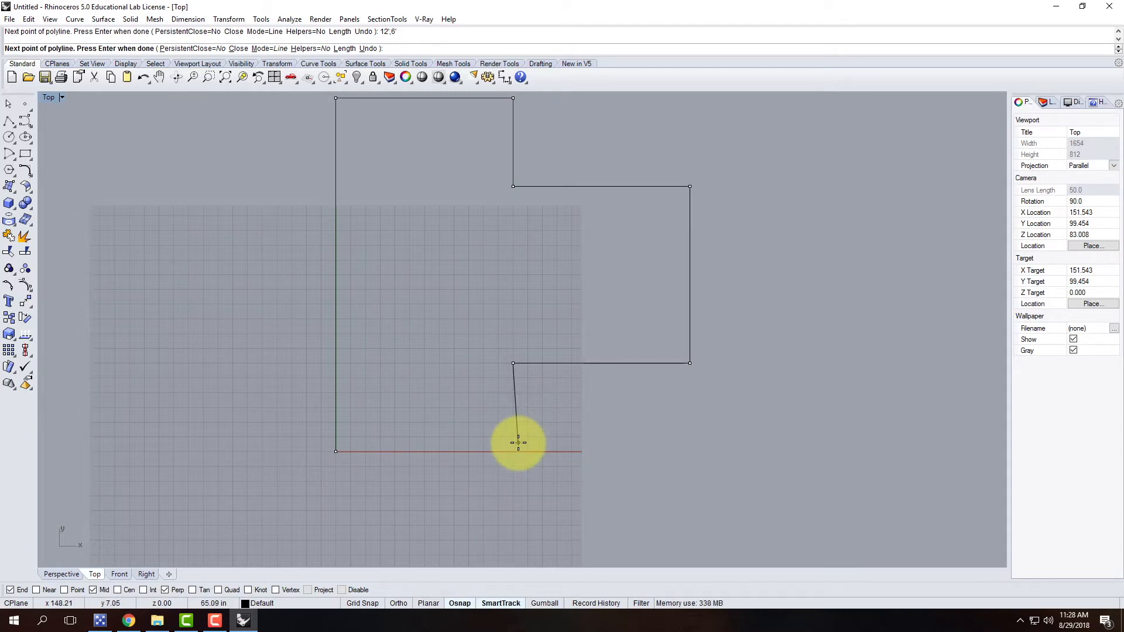
Place a point at 12',0 and close the polyline on its start point at the origin.
text(12)
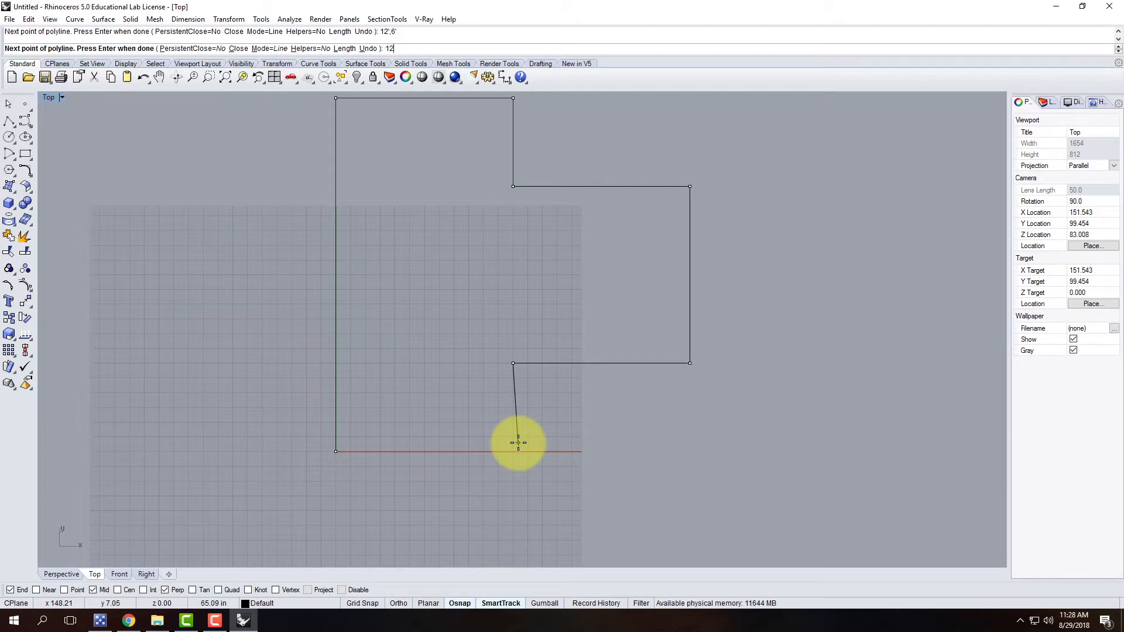
text(',0)
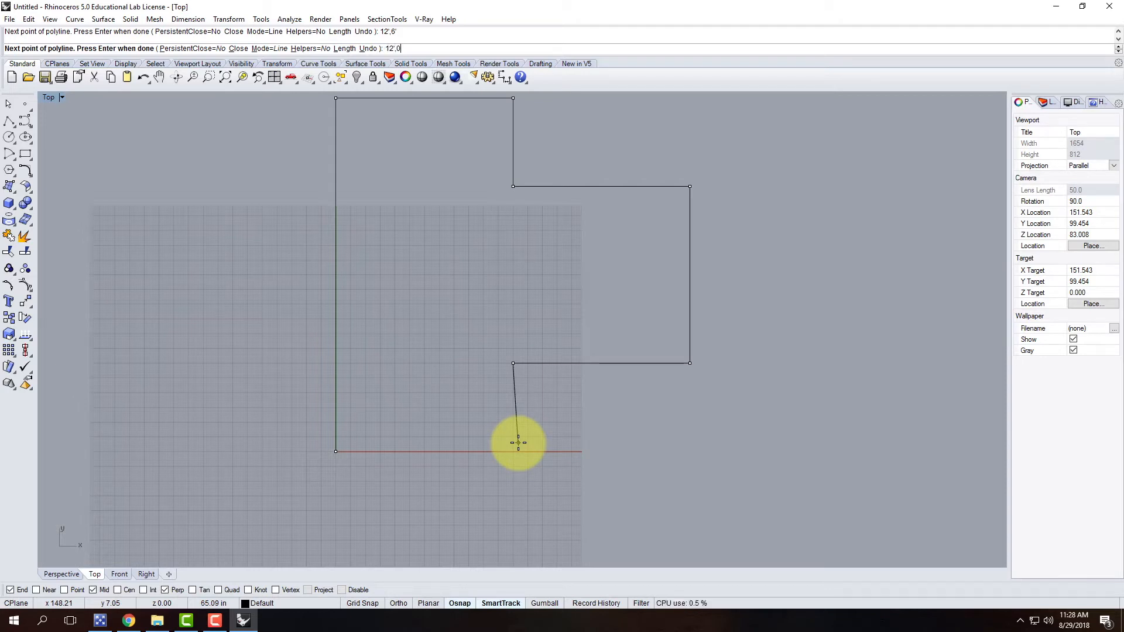
key(Return)
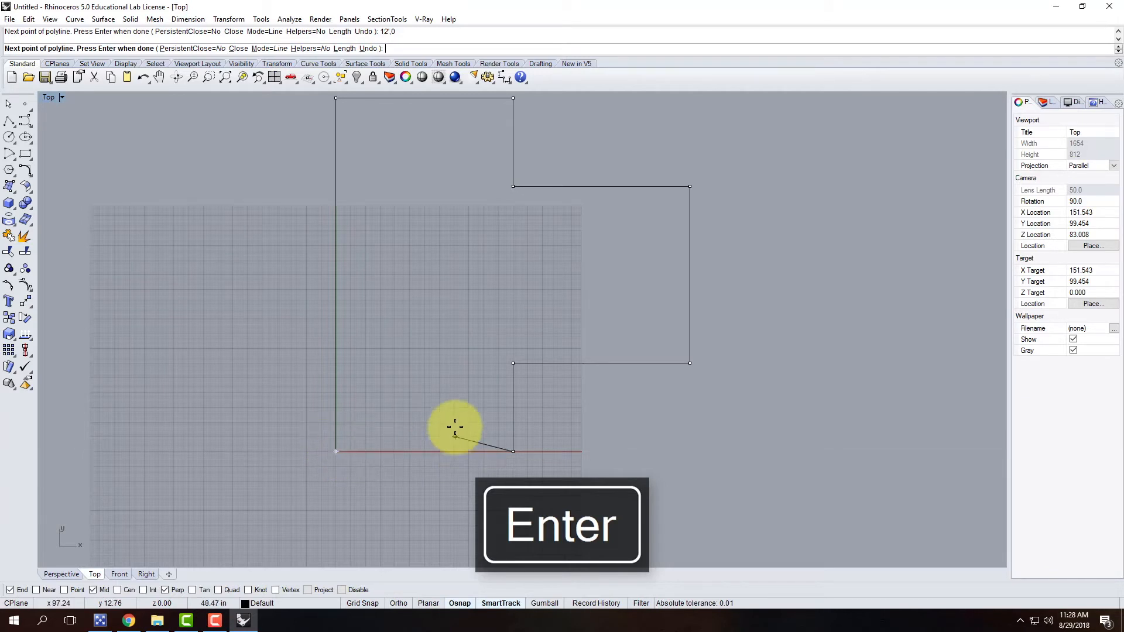
click(335, 451)
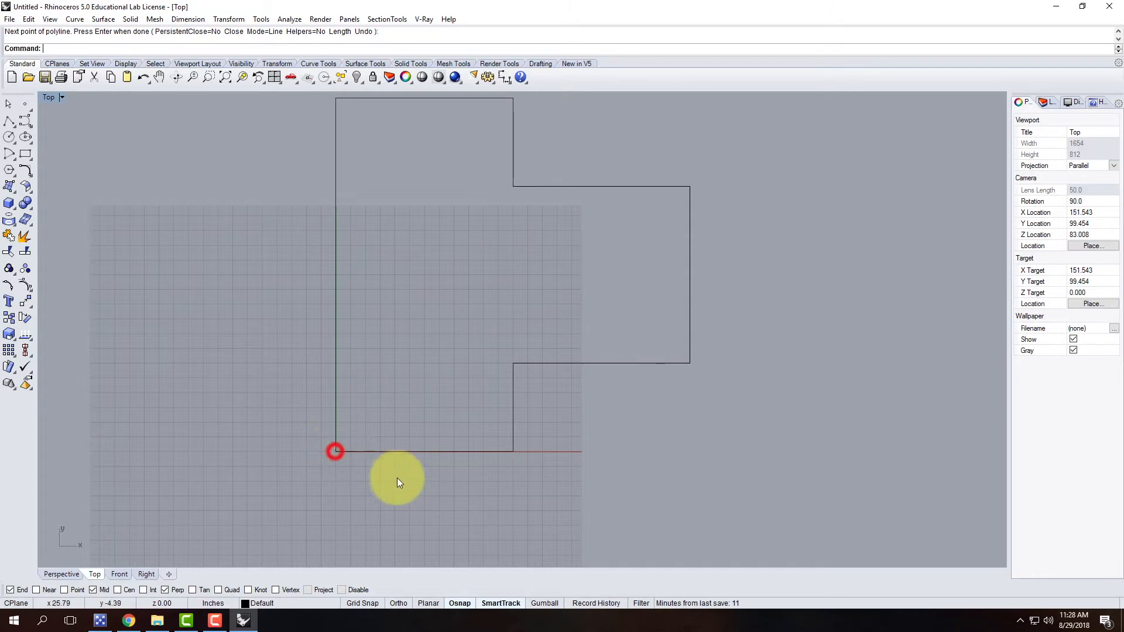
Delete the closed polyline outline drawn from the origin.
click(436, 452)
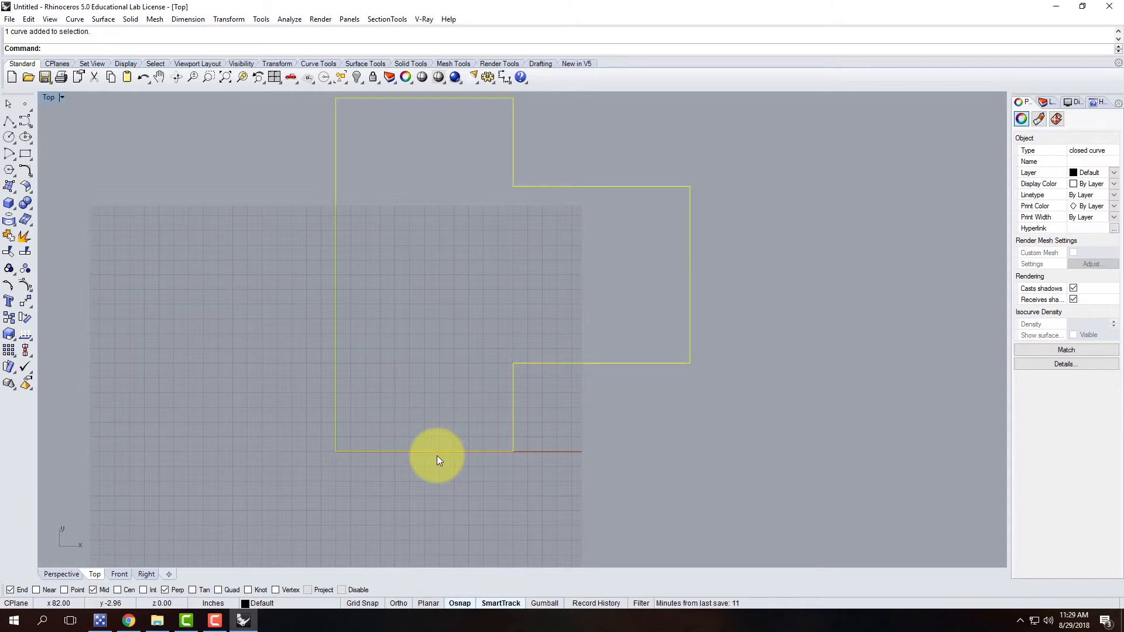
key(Delete)
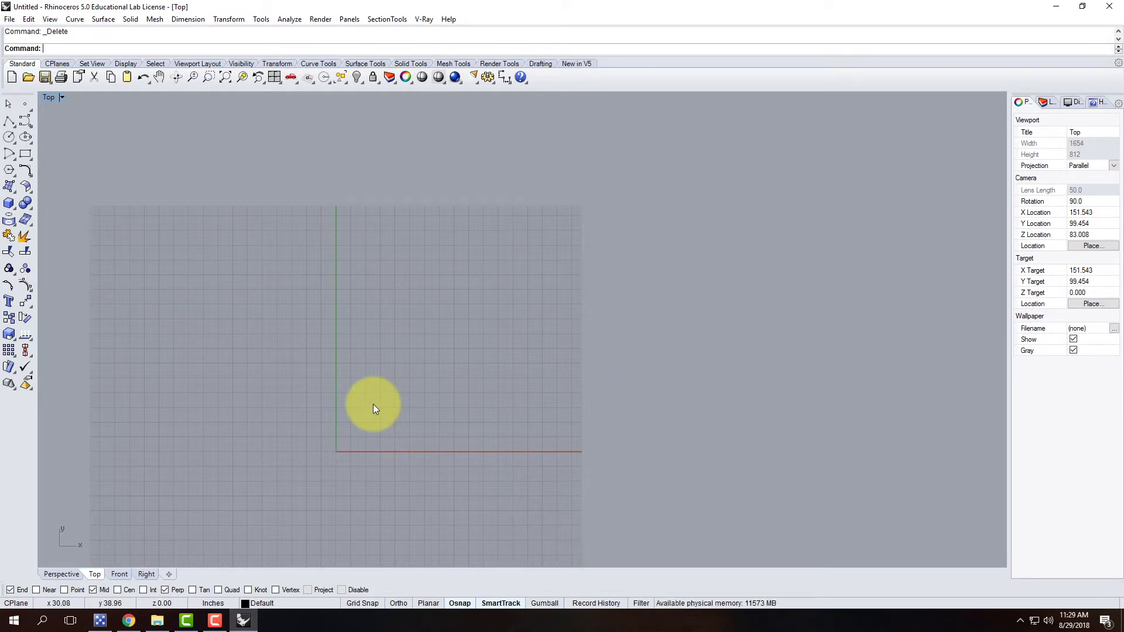
Start a new polyline at about 132,98 with Ortho on and draw a 24' segment straight up.
click(9, 122)
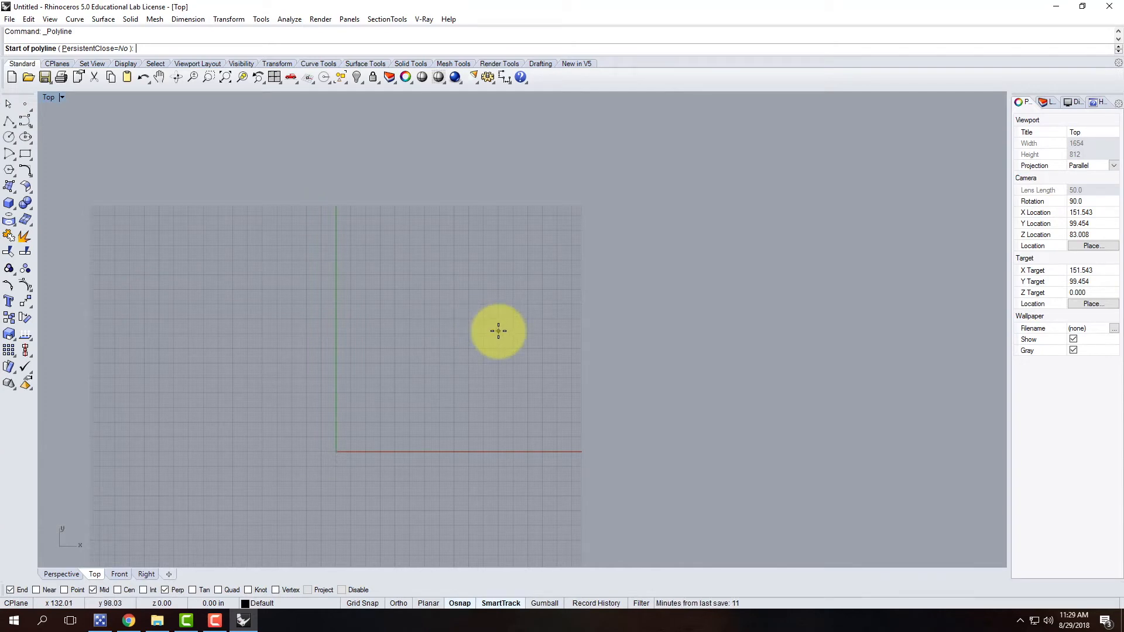
click(498, 331)
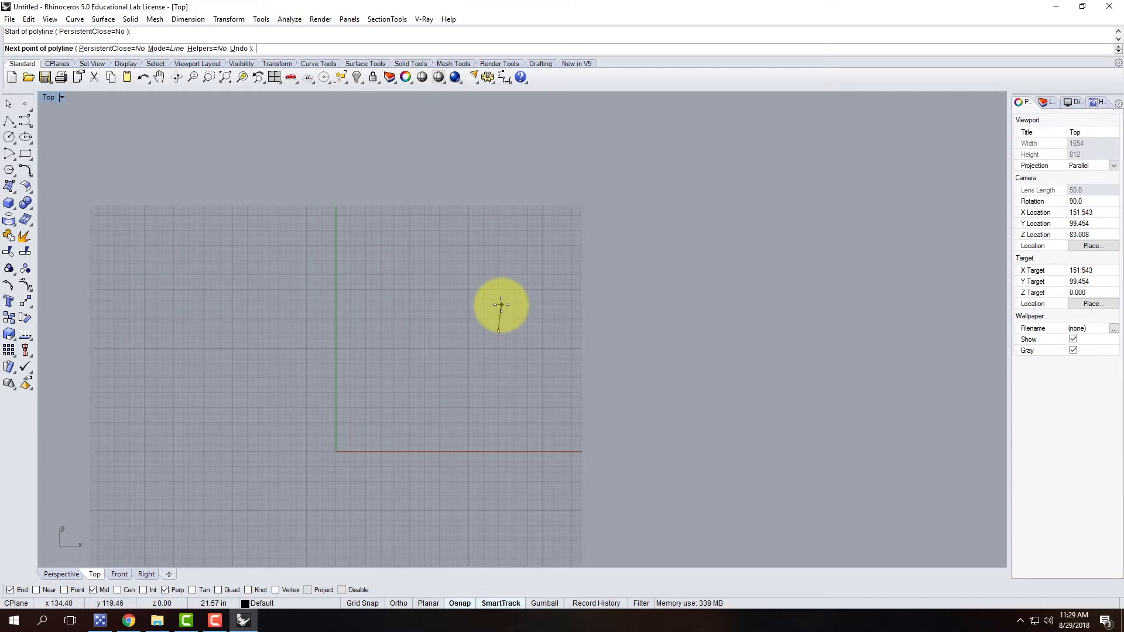
click(398, 603)
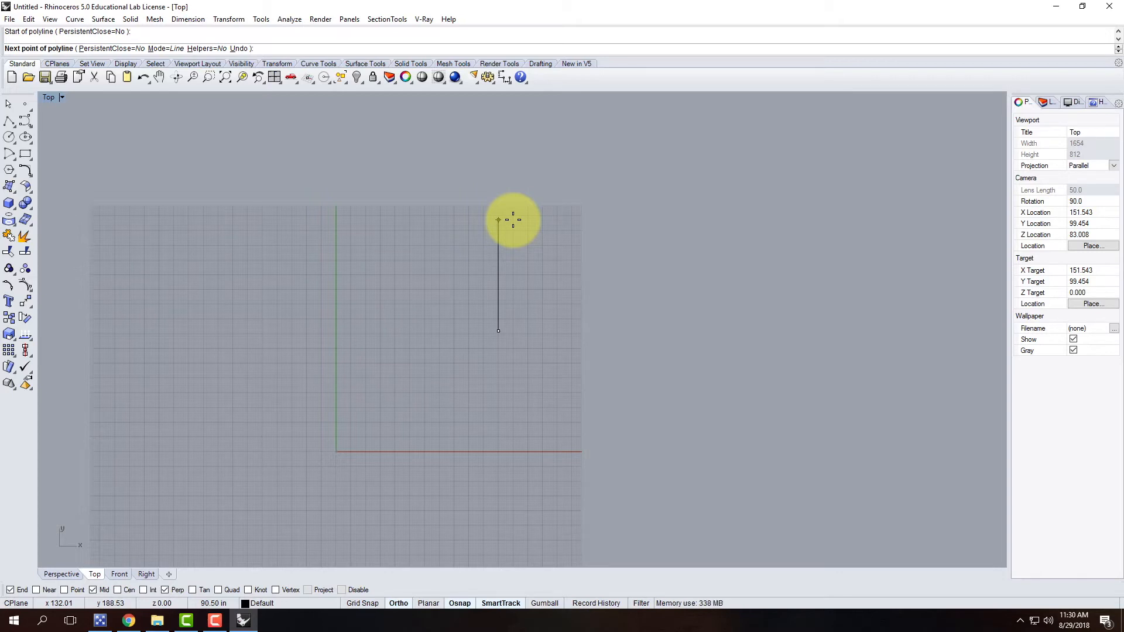
text(24')
key(Return)
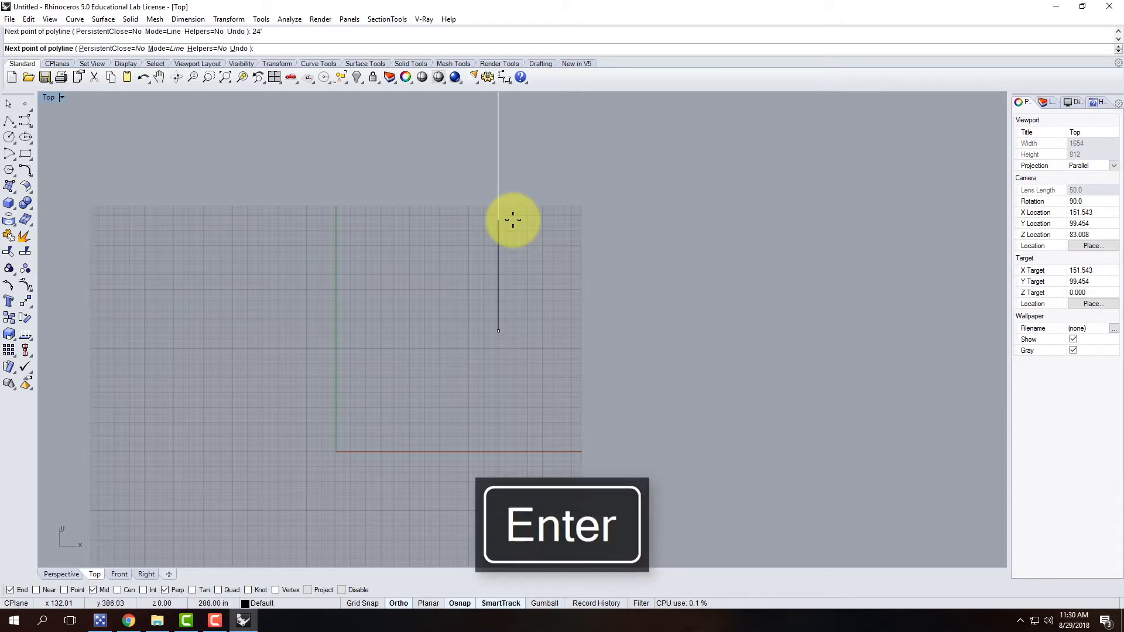
scroll(316, 318, down, 8)
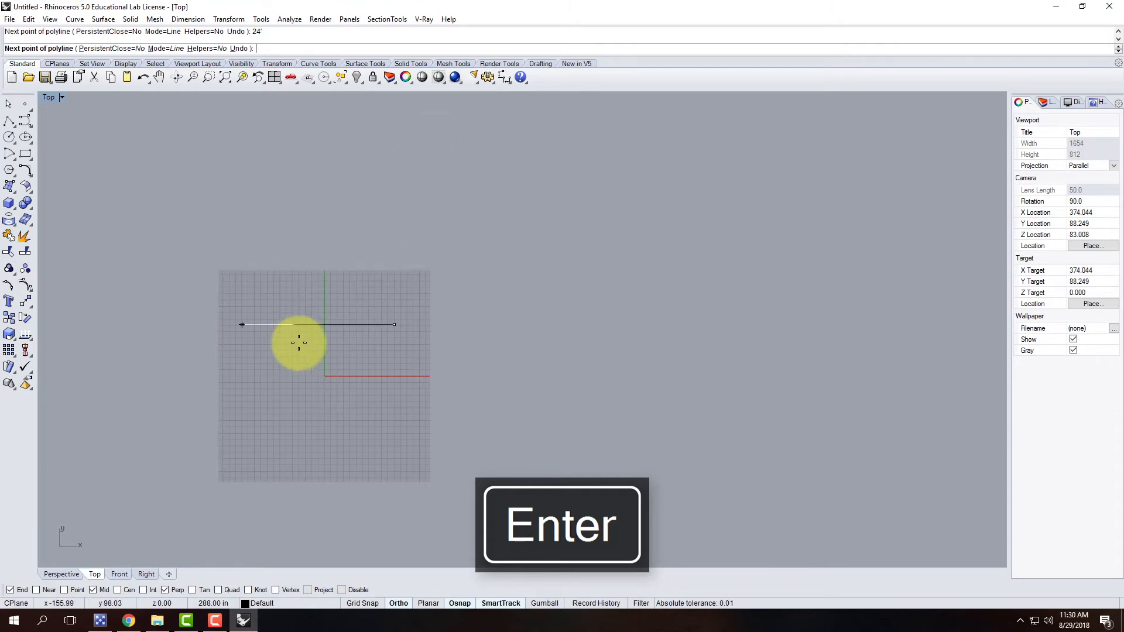
click(411, 135)
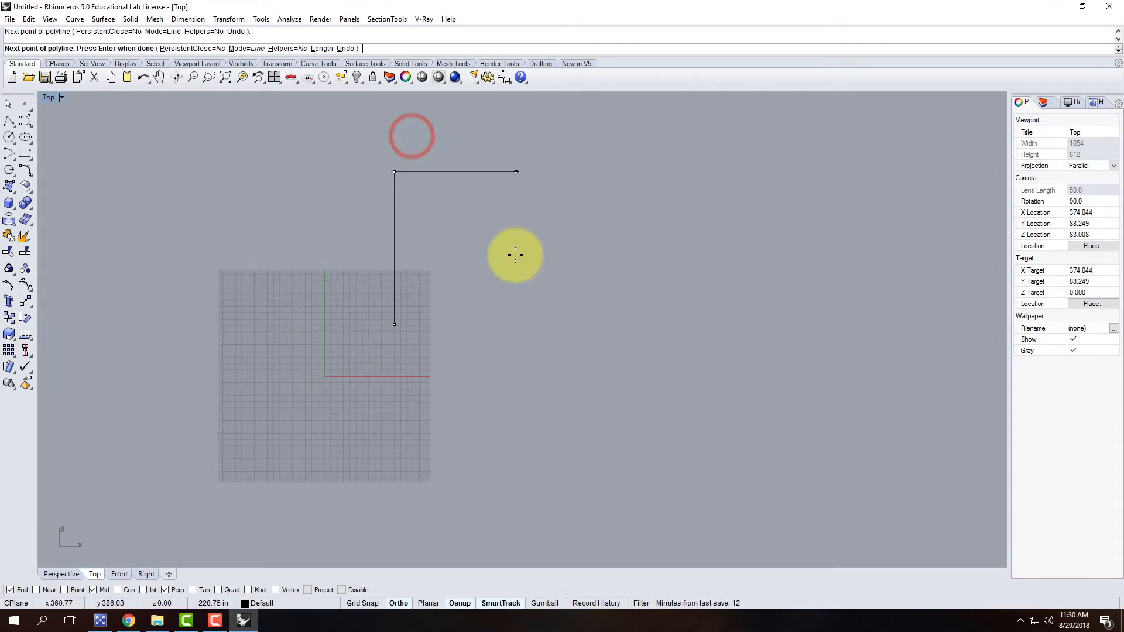
Add a 12' horizontal segment to the right, followed by a 6' segment straight down.
text(12)
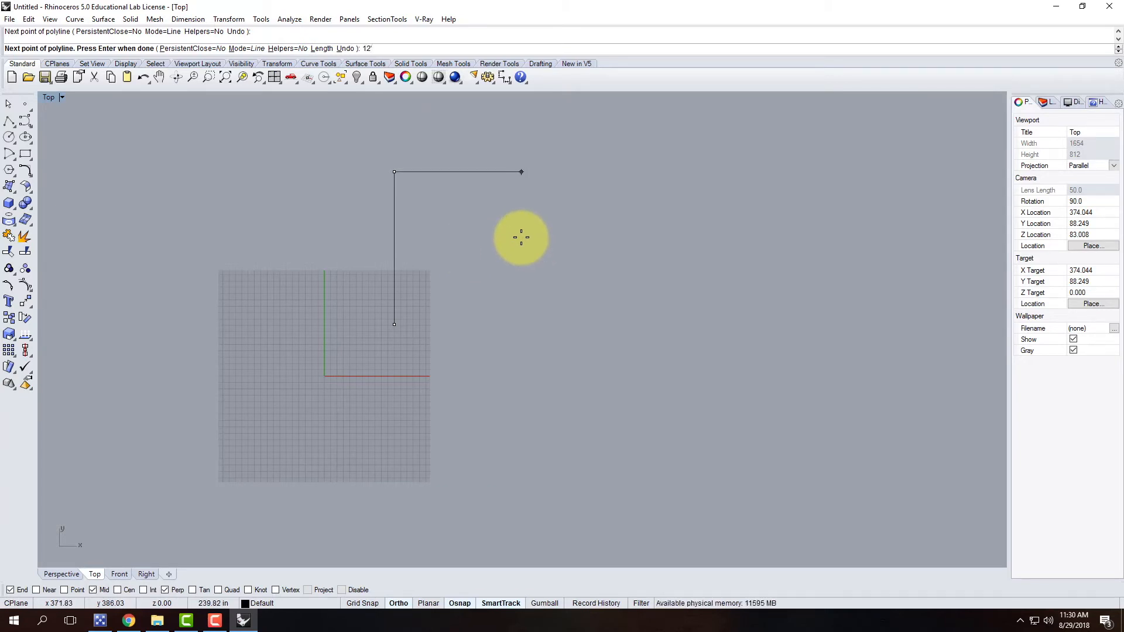
key(Return)
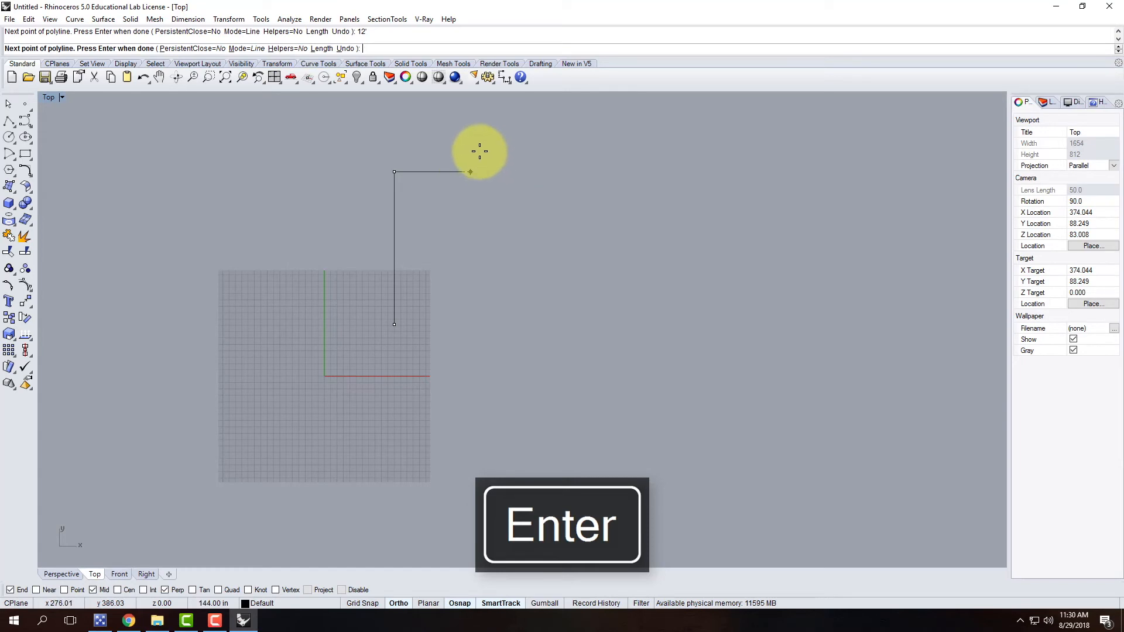
click(515, 159)
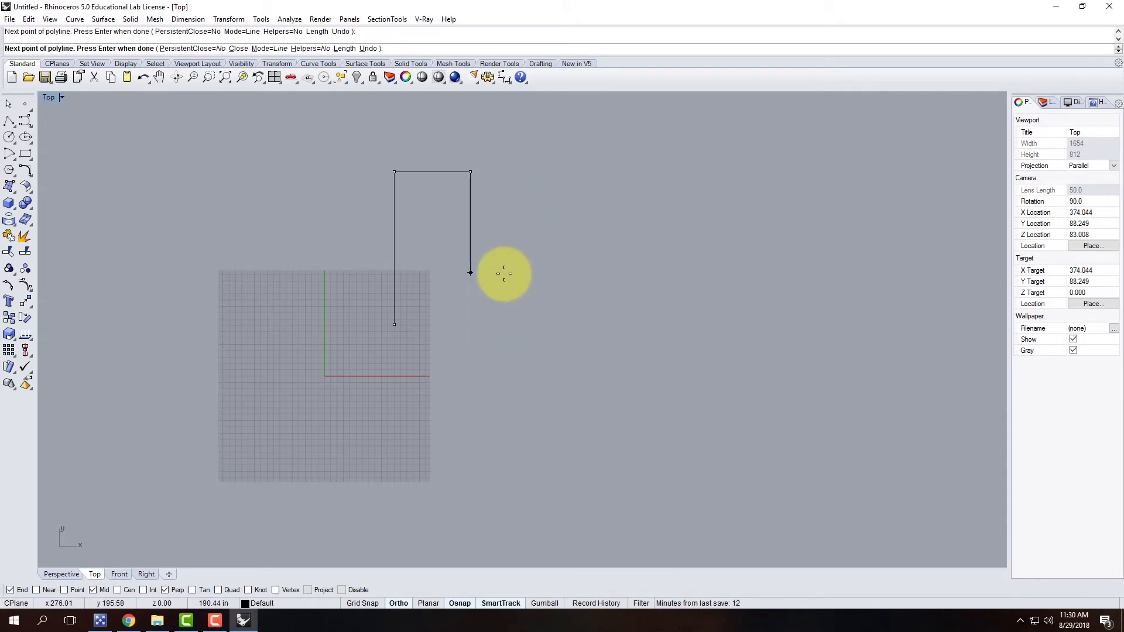
text(')
key(Return)
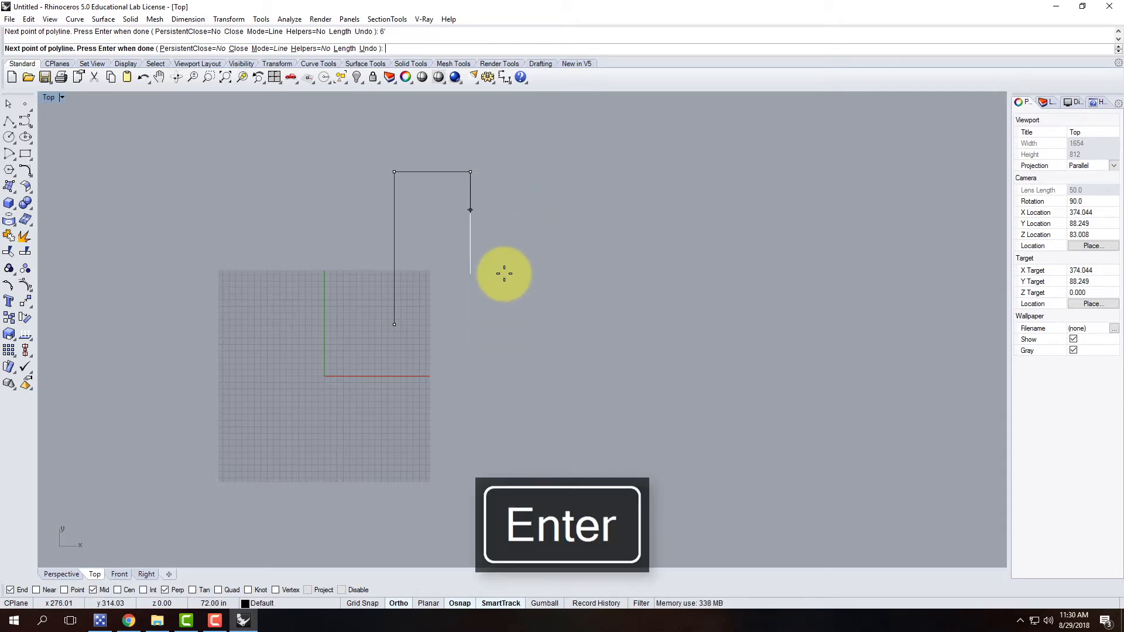
click(490, 274)
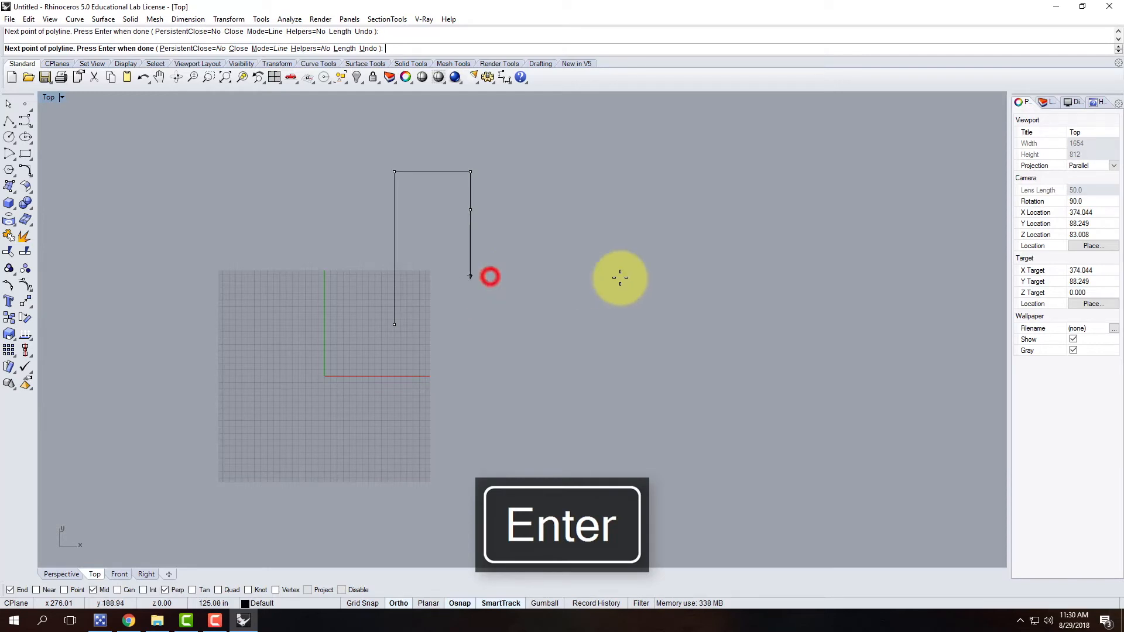
Continue the polyline with a 12' segment to the right and a 12' segment straight down.
text(12)
key(Return)
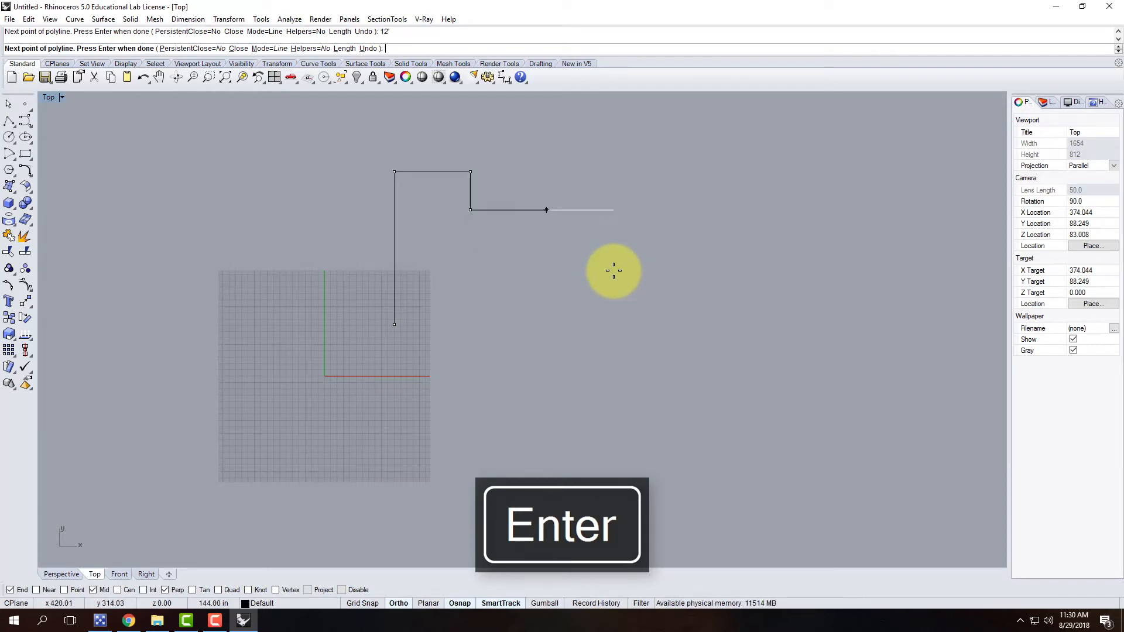
click(628, 235)
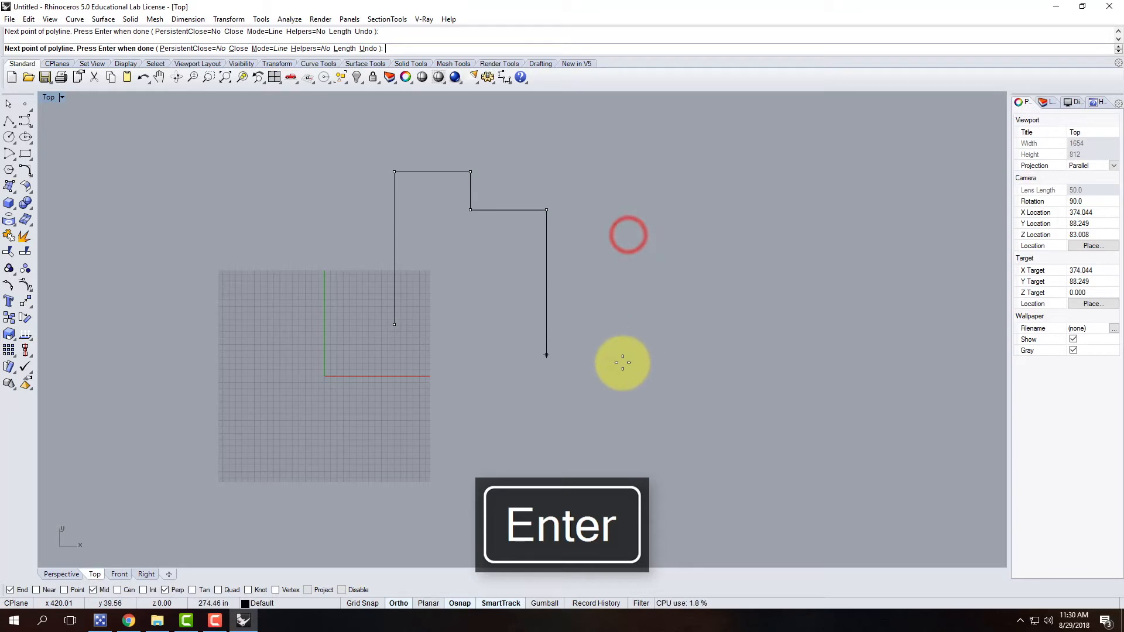
text(12)
key(Return)
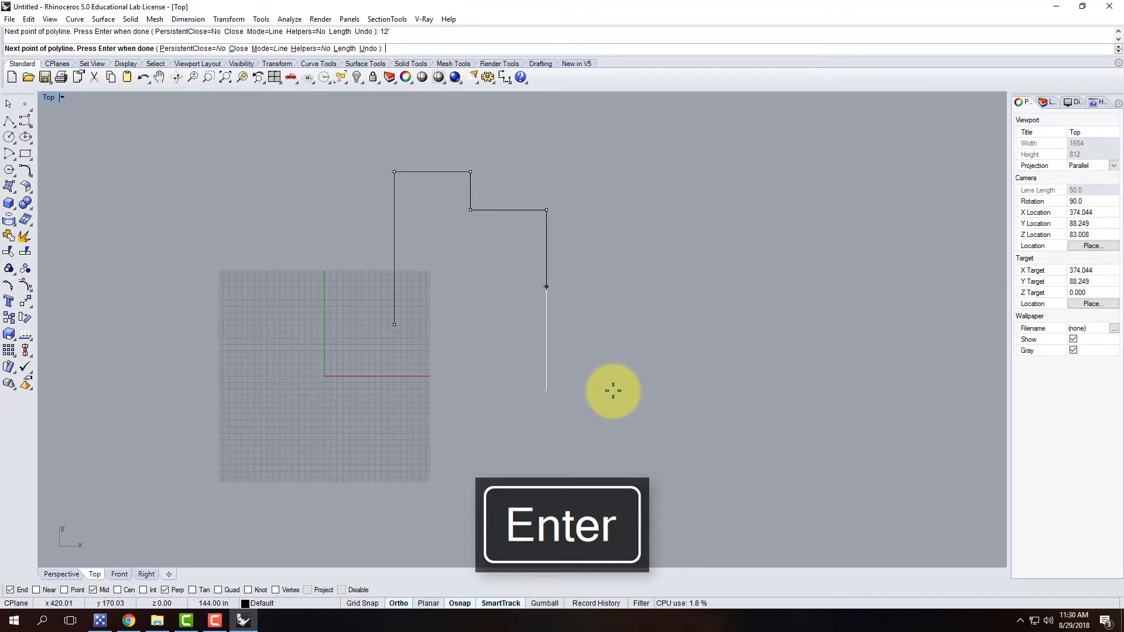
click(597, 420)
Add a 12' horizontal segment back to the left from the outer lower corner.
text(12)
key(Return)
click(451, 306)
Add a 6' segment straight down and close the polyline on its start point.
text(6)
key(Return)
click(469, 386)
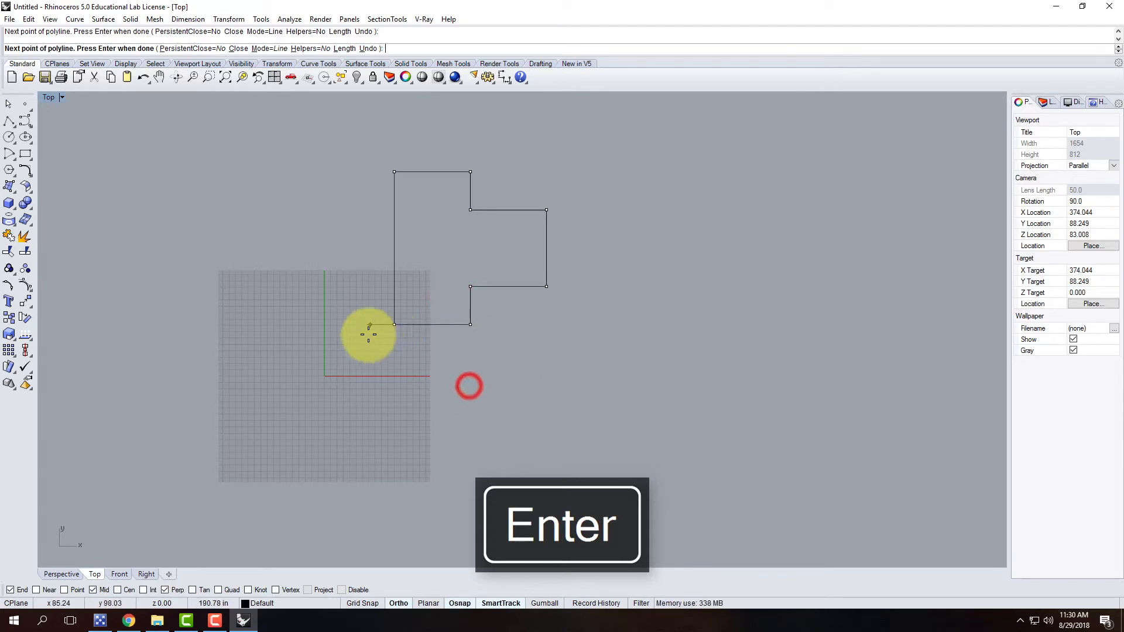
click(394, 324)
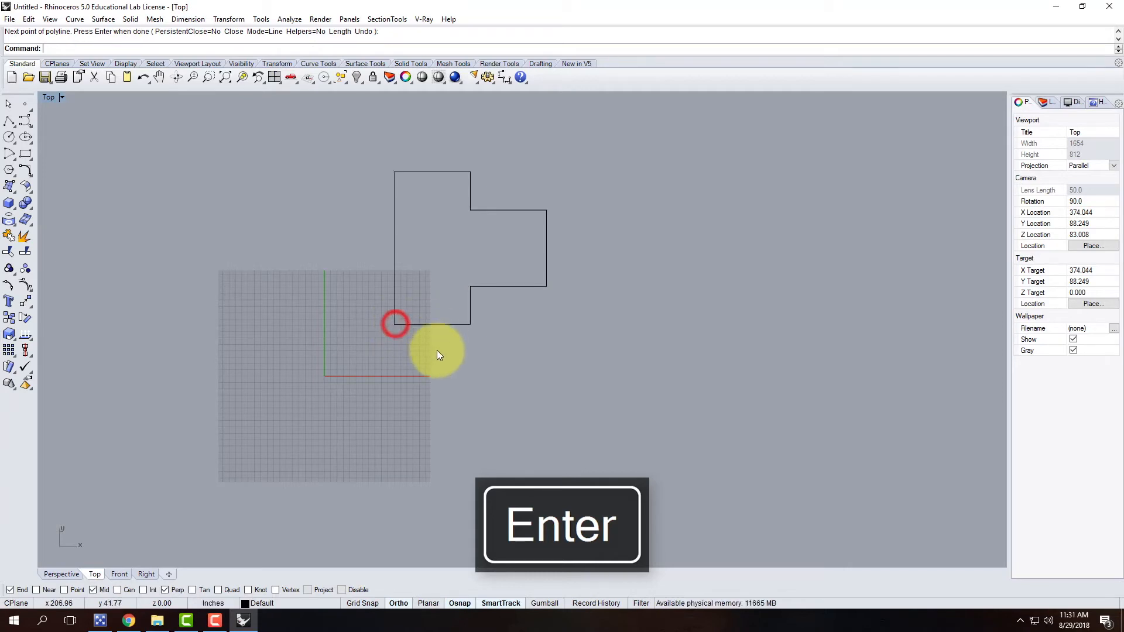
Offset the closed stepped outline 6 inches toward its inside with the Offset Curve command.
click(438, 323)
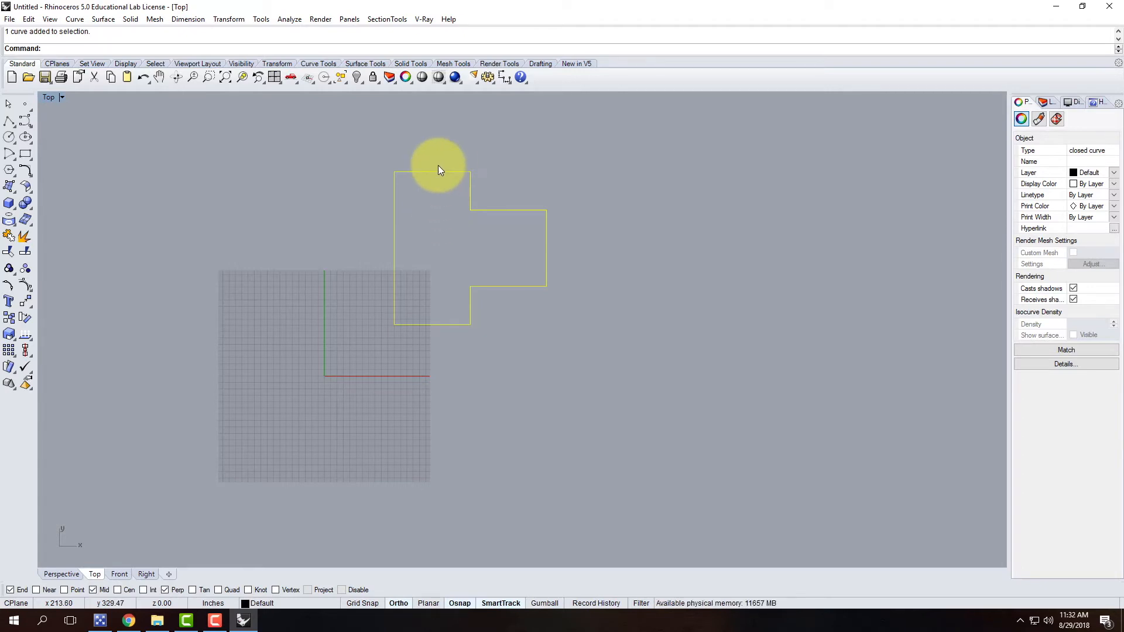
scroll(486, 192, up, 3)
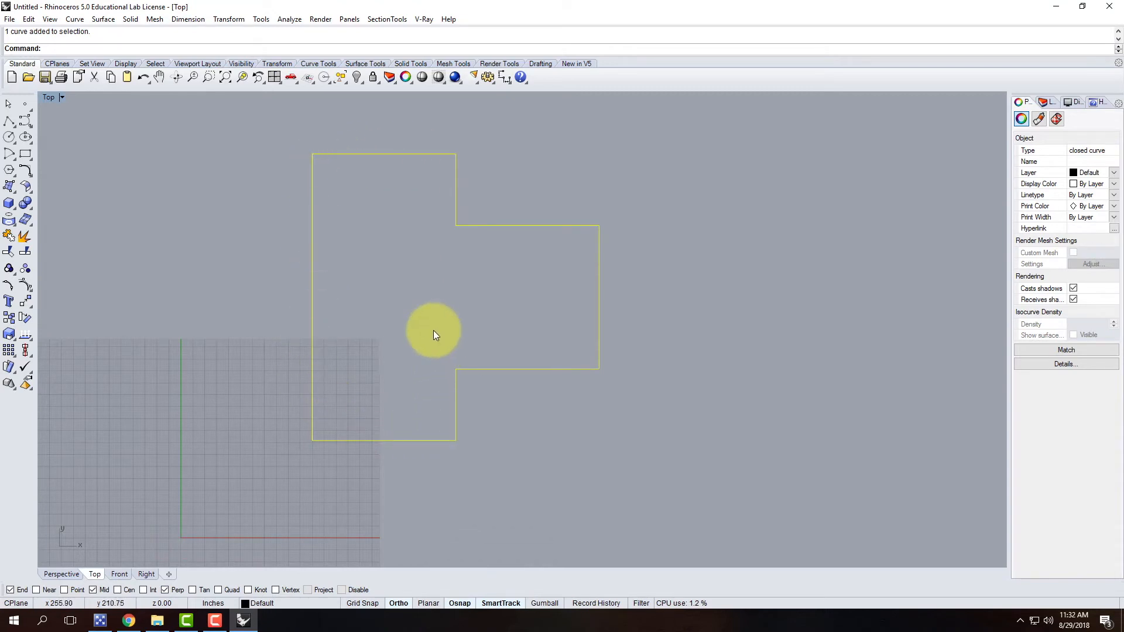
click(400, 301)
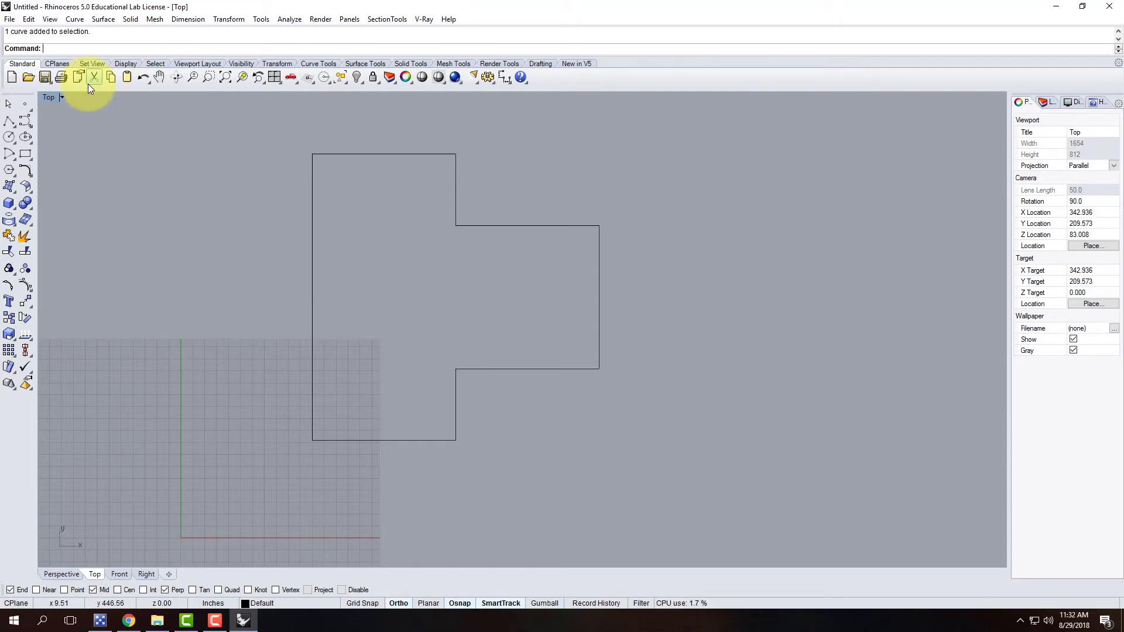
click(74, 20)
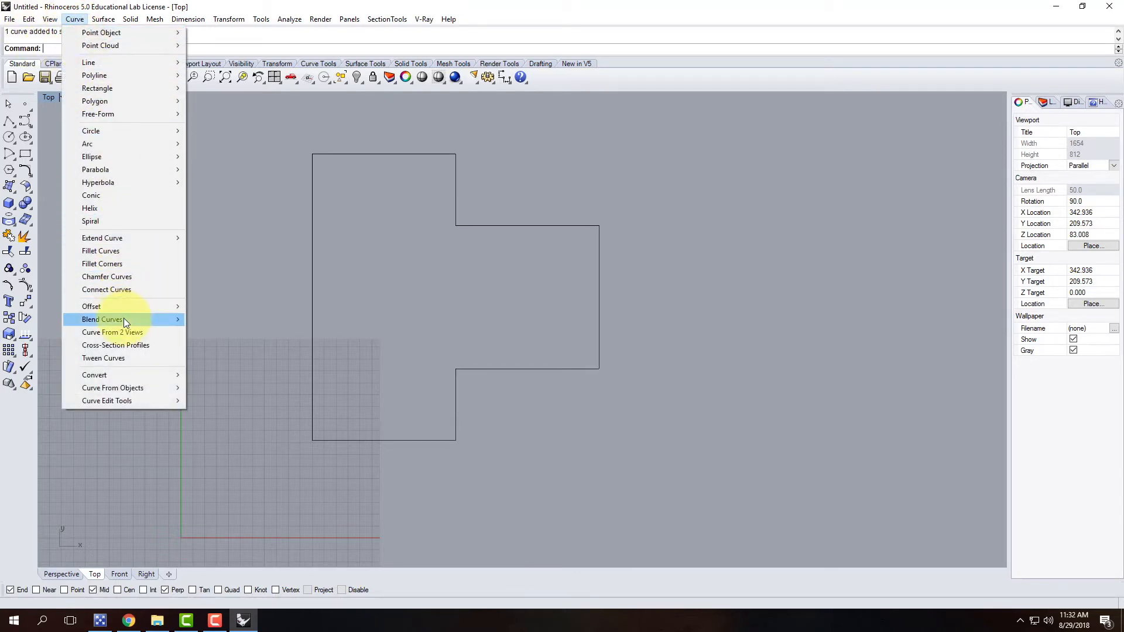
mouse_move(123, 305)
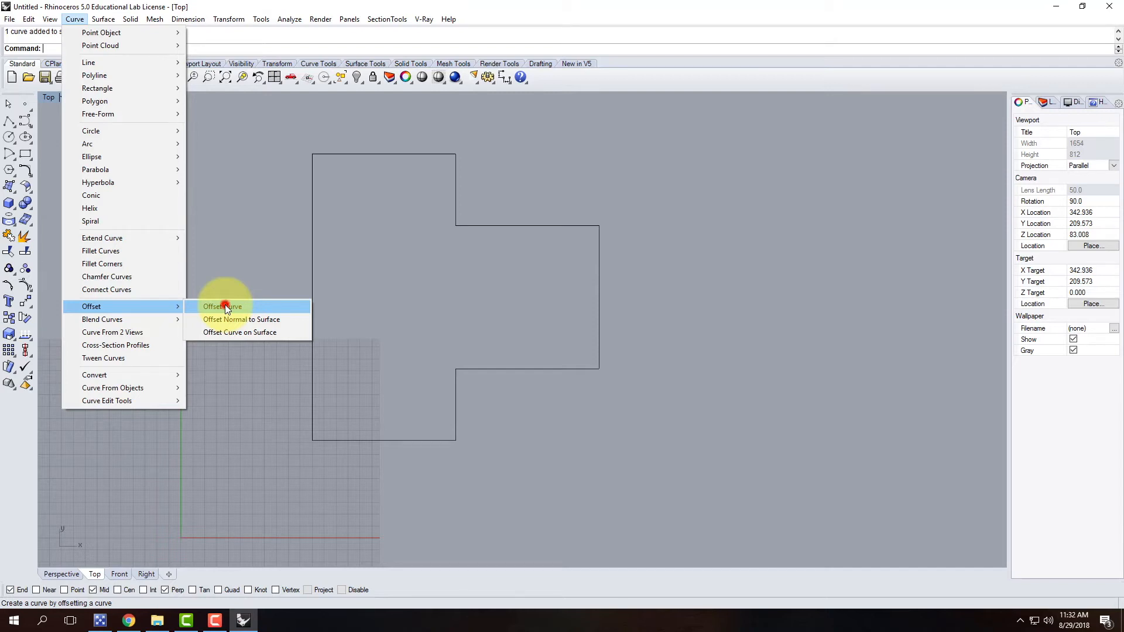
click(227, 307)
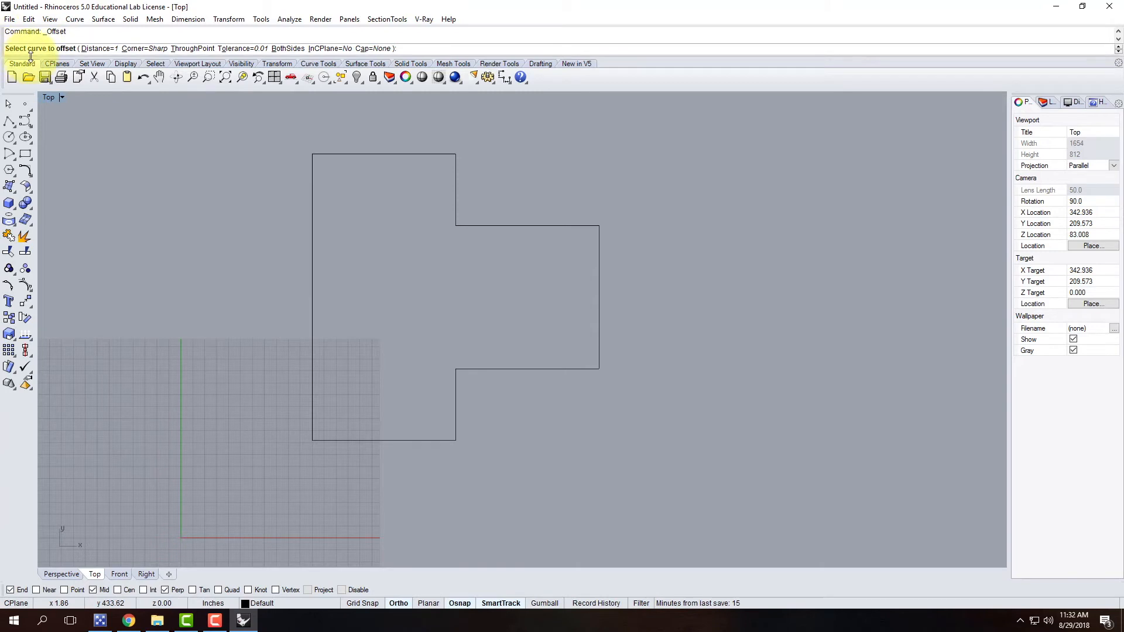
click(98, 49)
text(6)
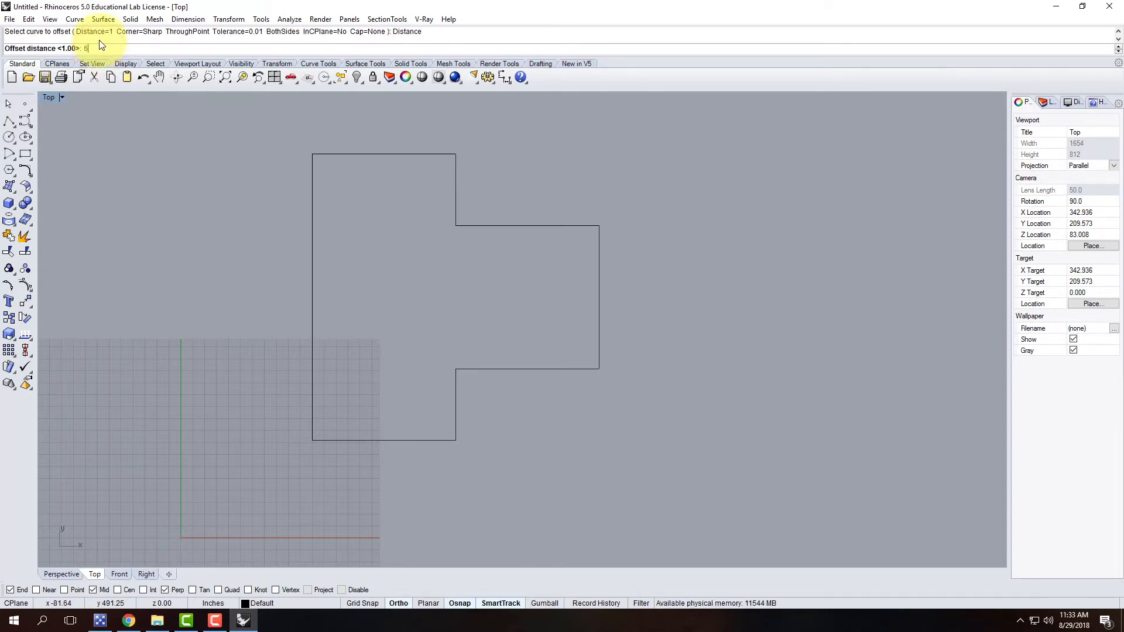
key(Return)
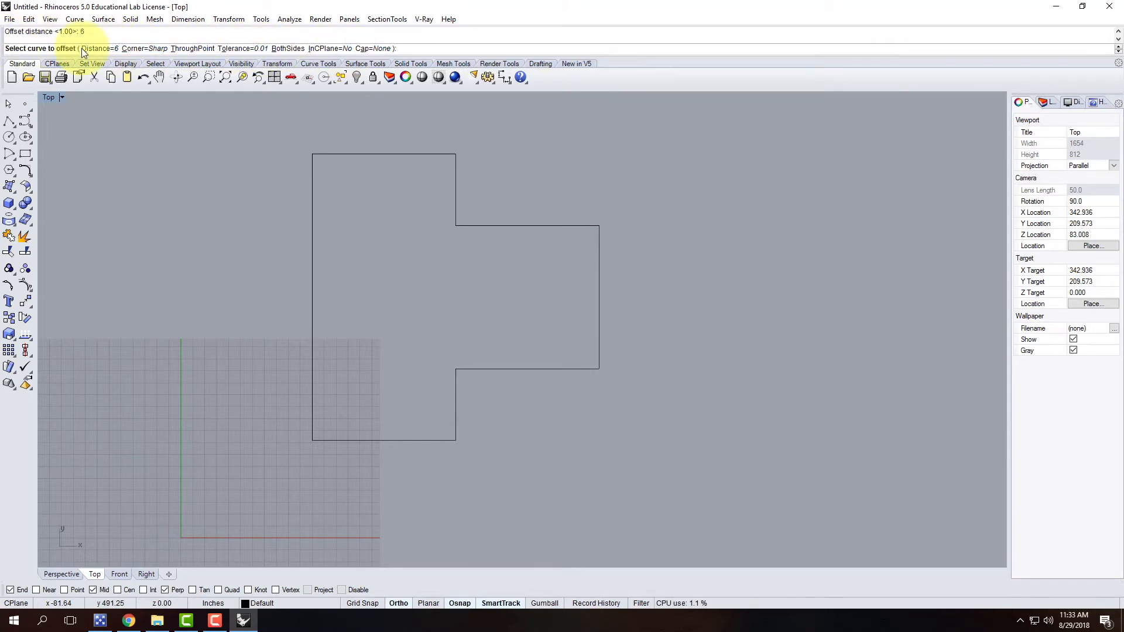
click(360, 154)
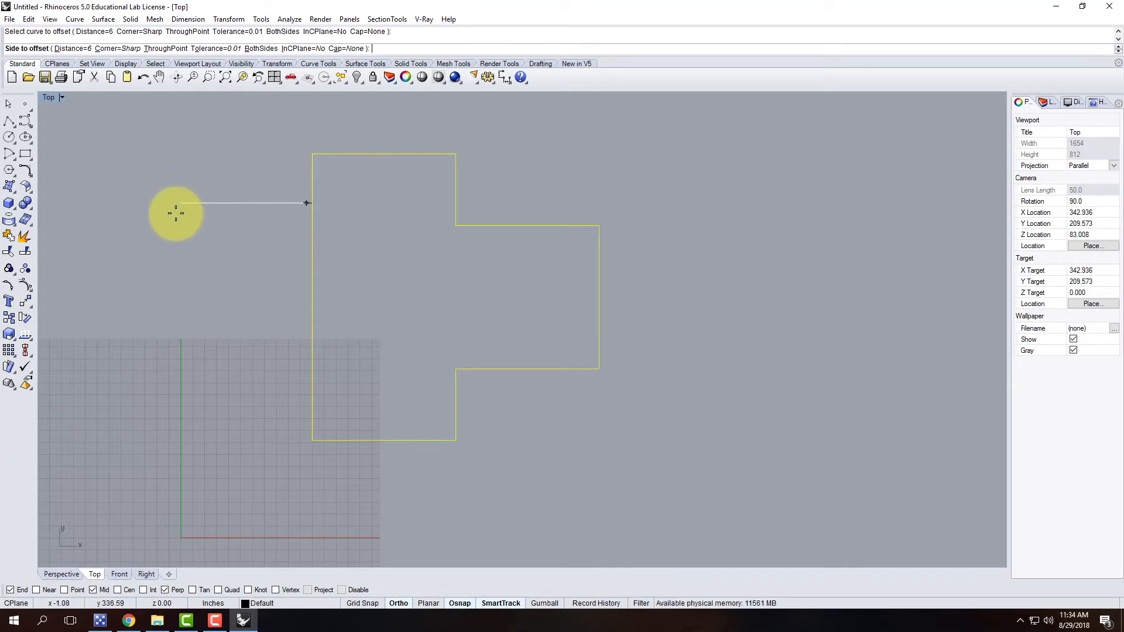
click(396, 289)
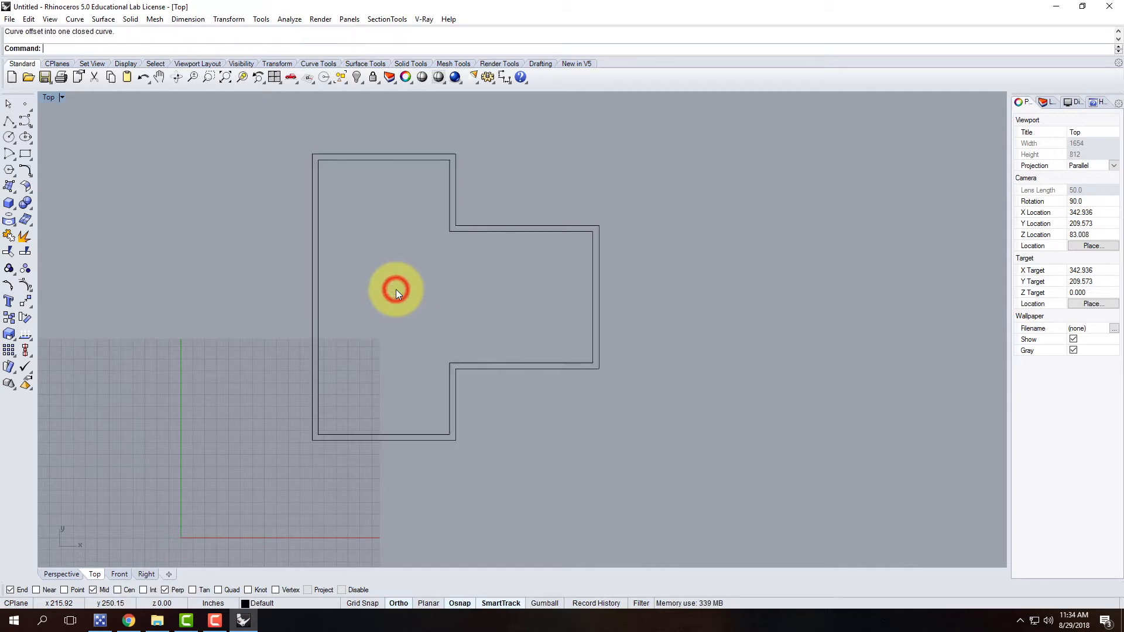
Delete the inner offset curve, keeping only the original stepped outline.
click(344, 154)
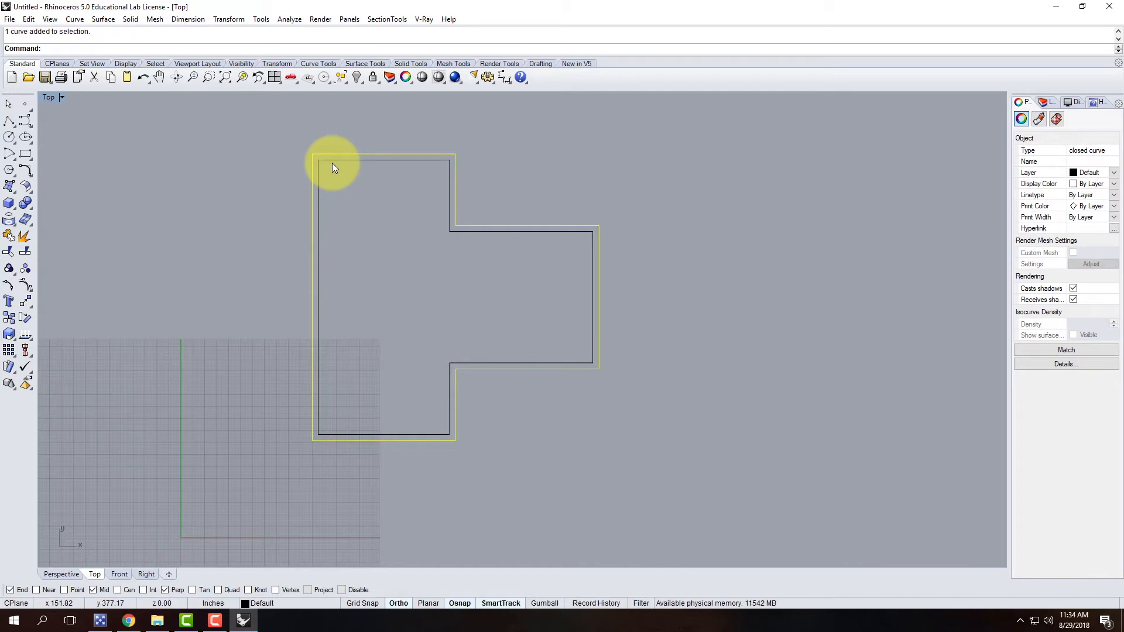
click(332, 160)
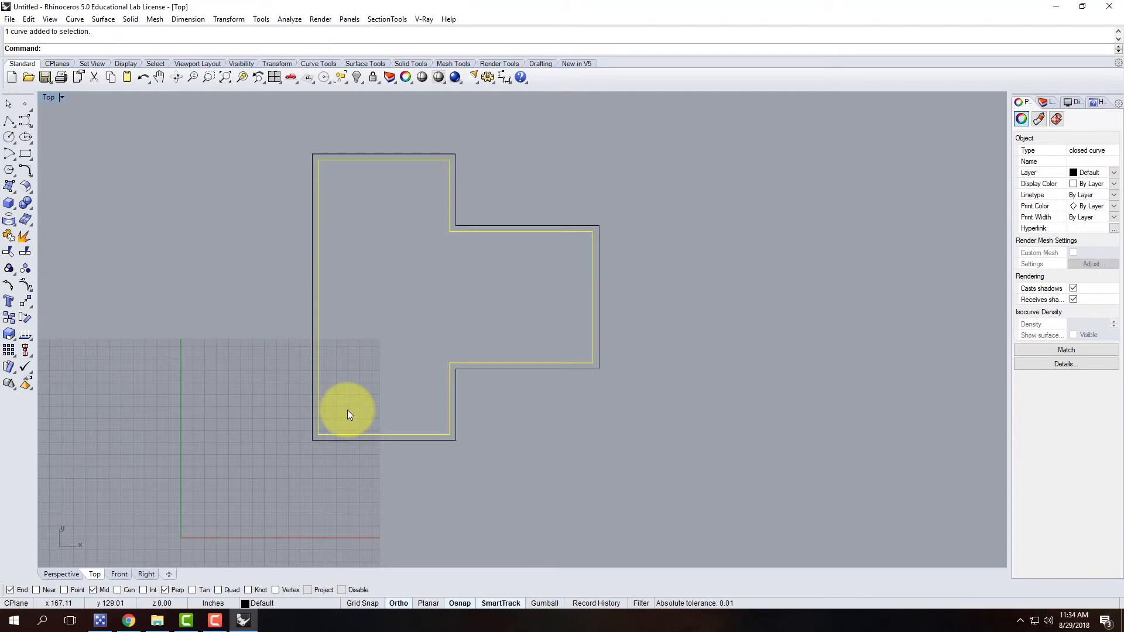
key(Delete)
Explode the closed stepped outline into separate line segments.
right_click(504, 496)
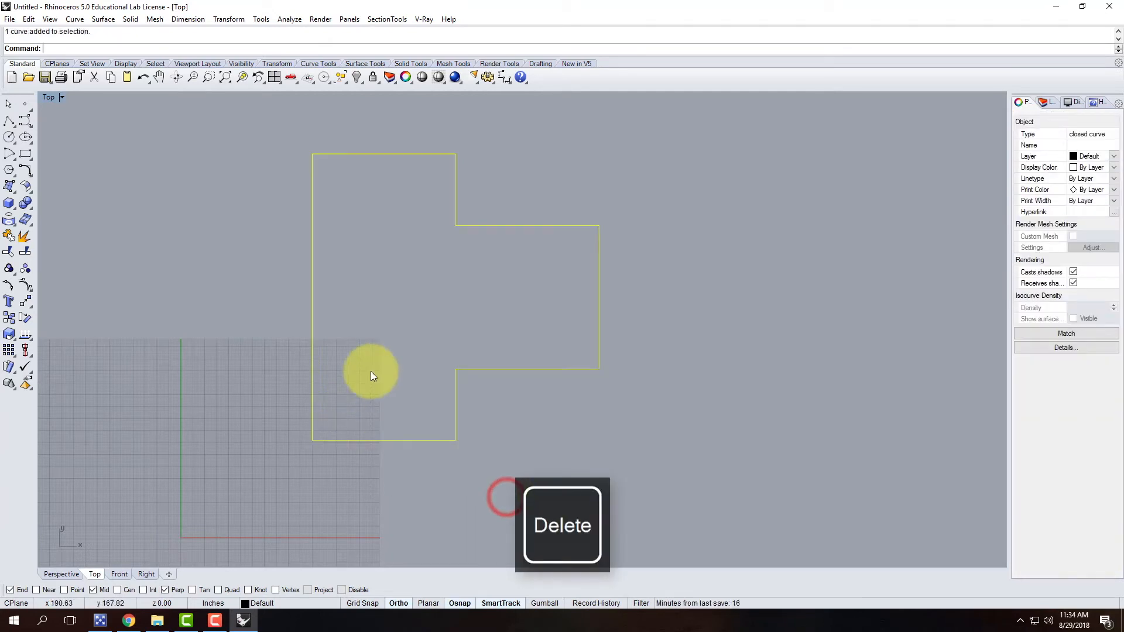
text(explode)
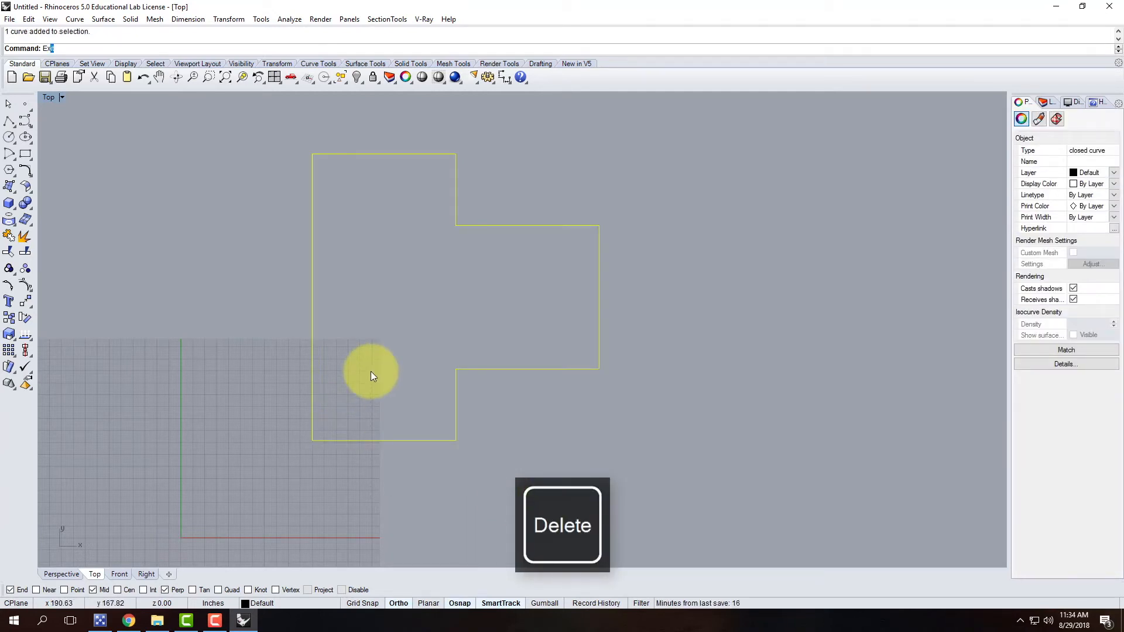
key(Return)
click(370, 371)
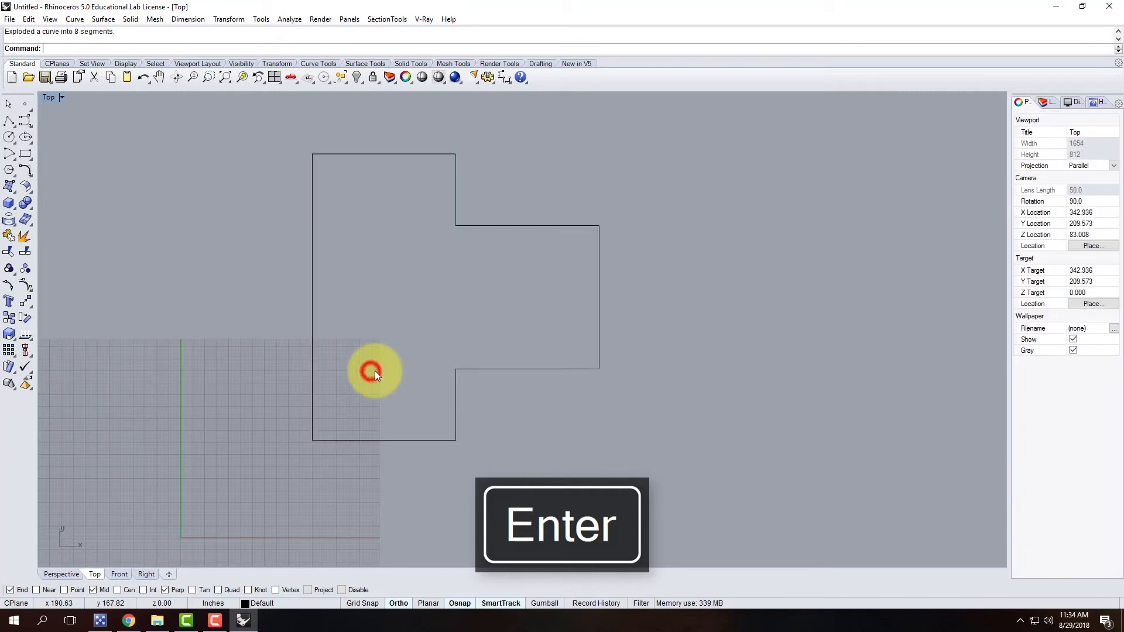
Offset the outline's long left vertical segment 6 inches toward the inside.
click(75, 18)
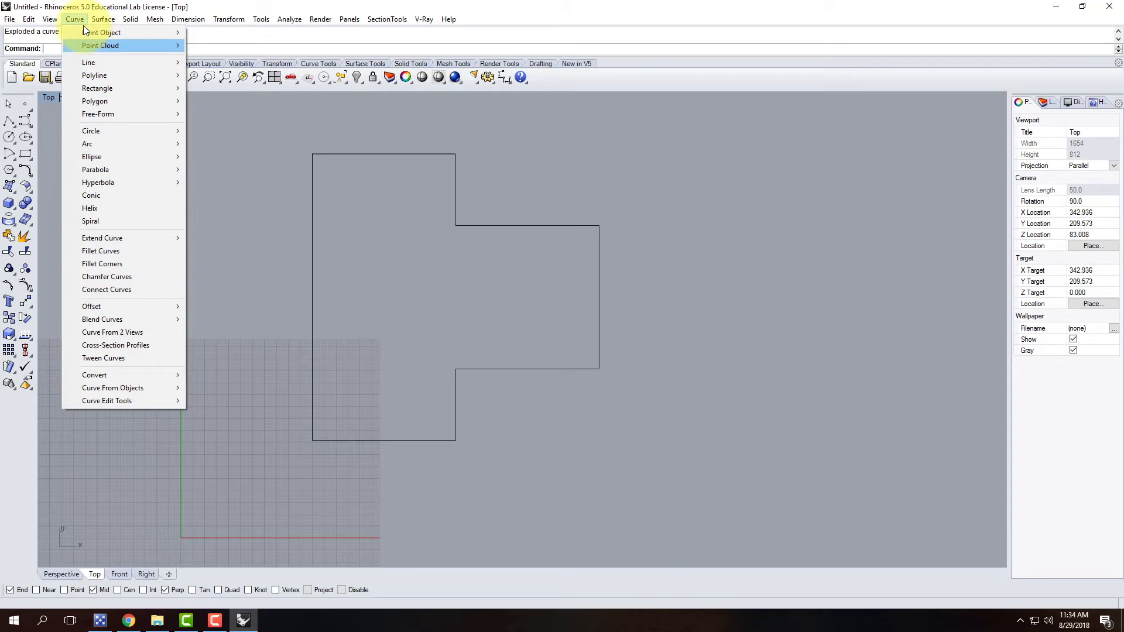
mouse_move(104, 308)
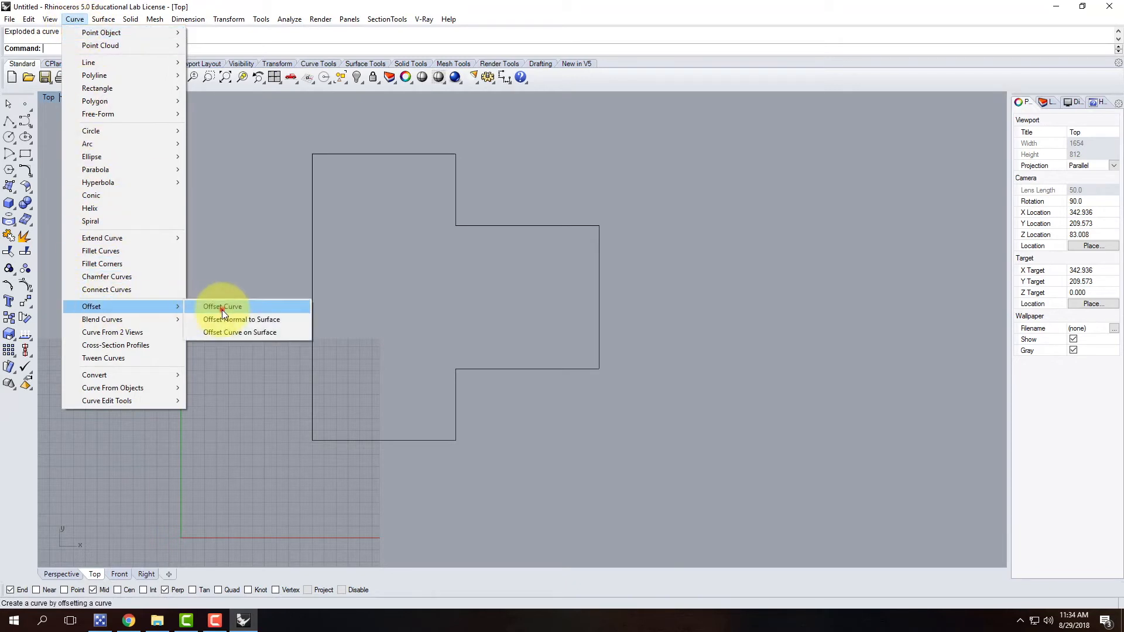
click(222, 307)
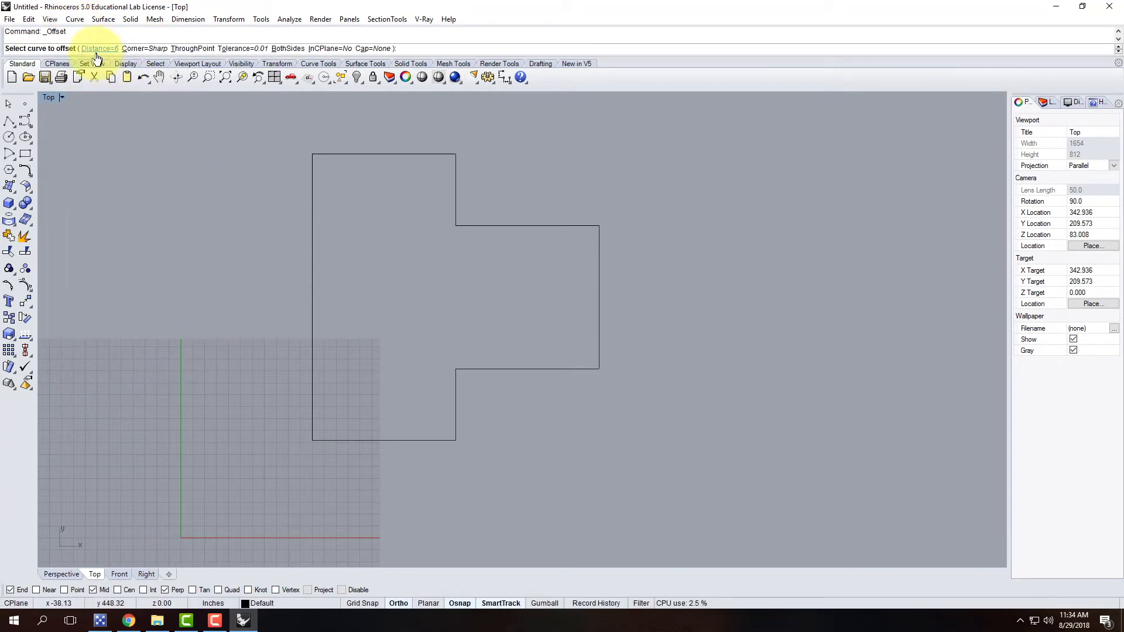
click(312, 246)
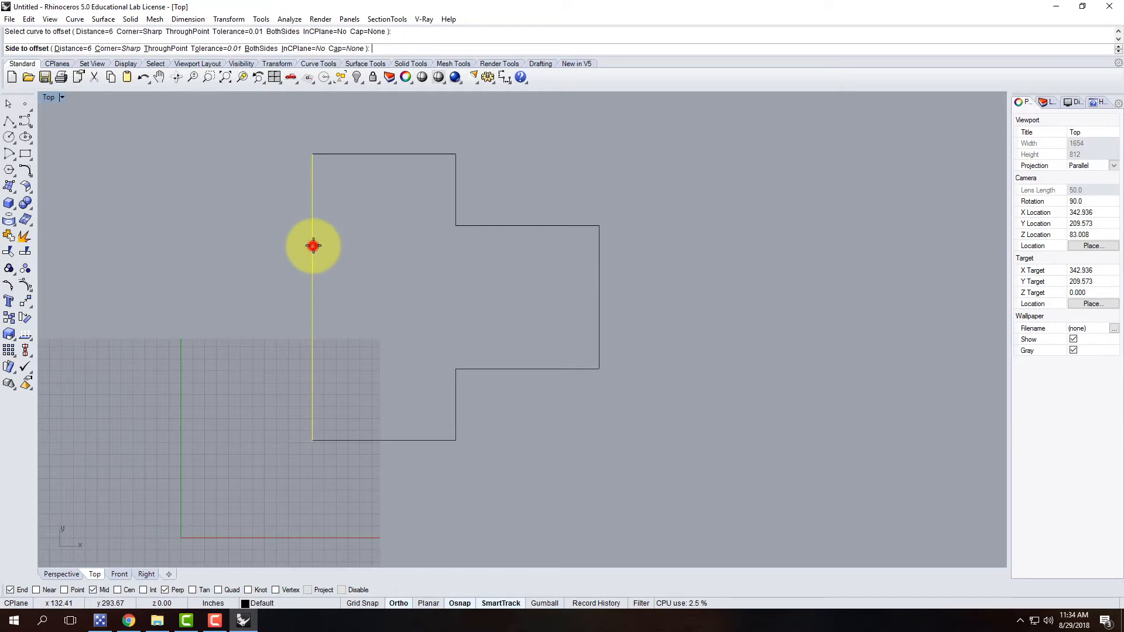
click(357, 258)
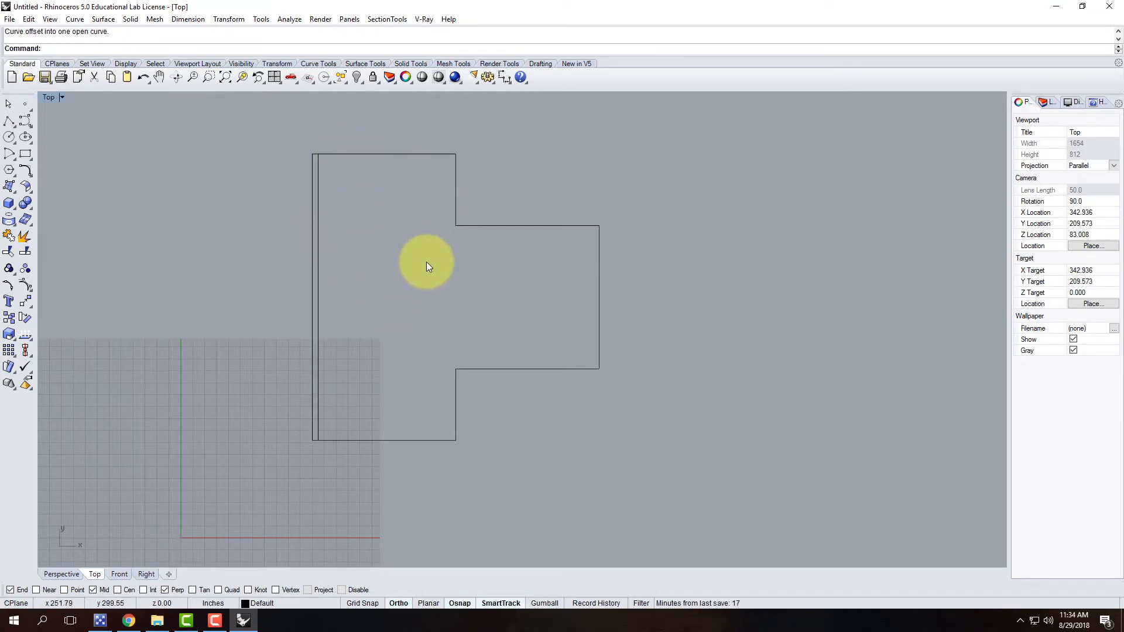
Offset the outline's top horizontal segment 6 inches toward the inside.
click(96, 24)
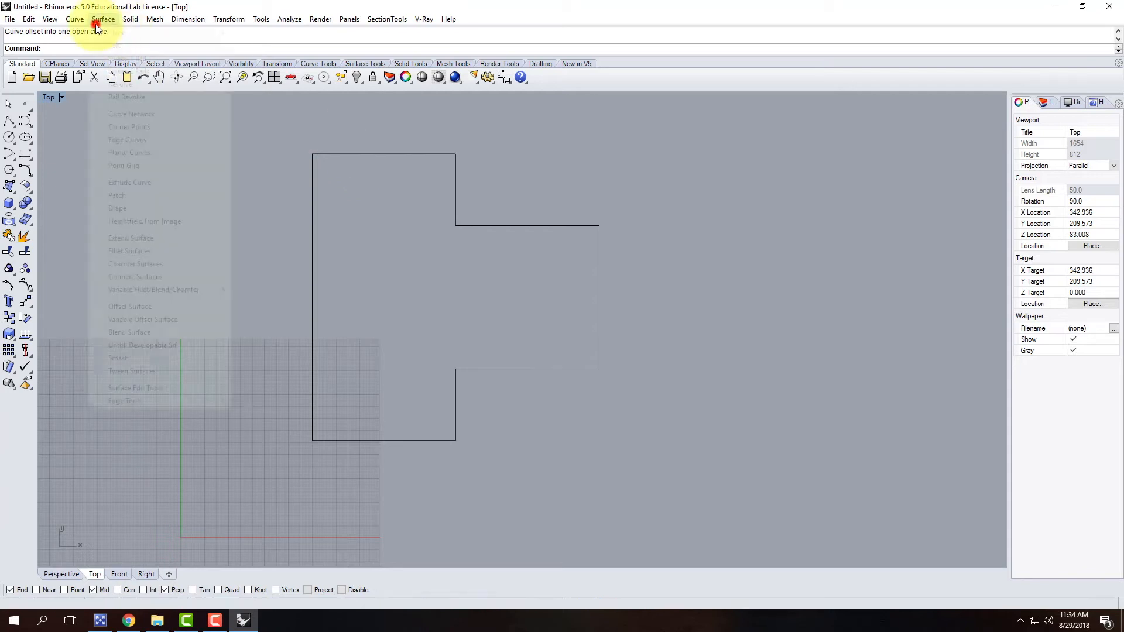
mouse_move(117, 305)
click(240, 307)
click(365, 154)
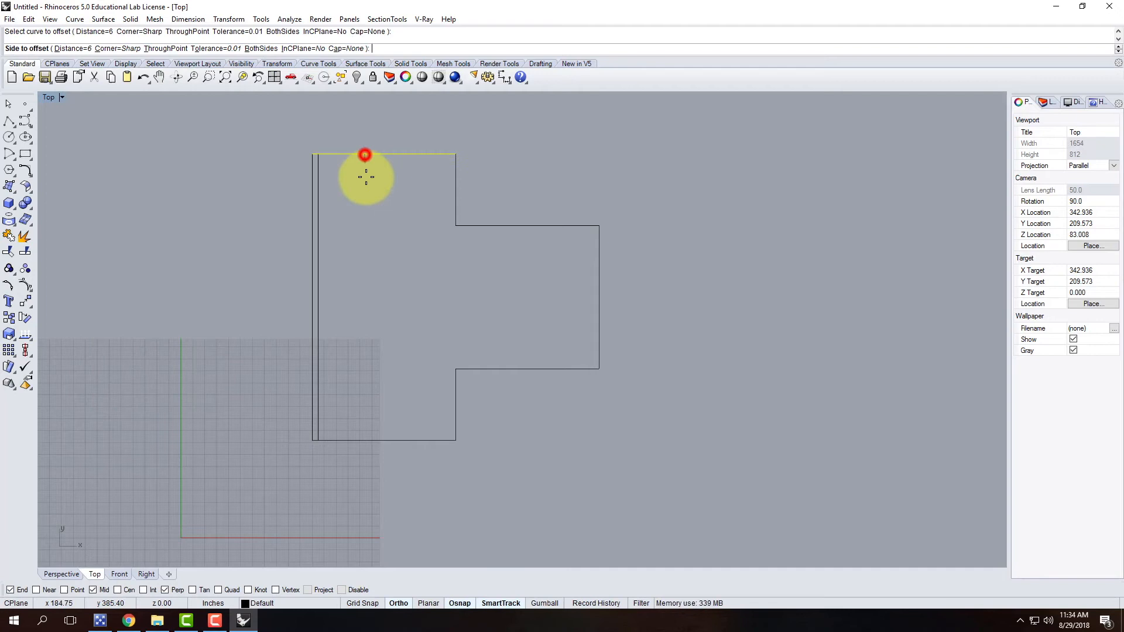
click(369, 225)
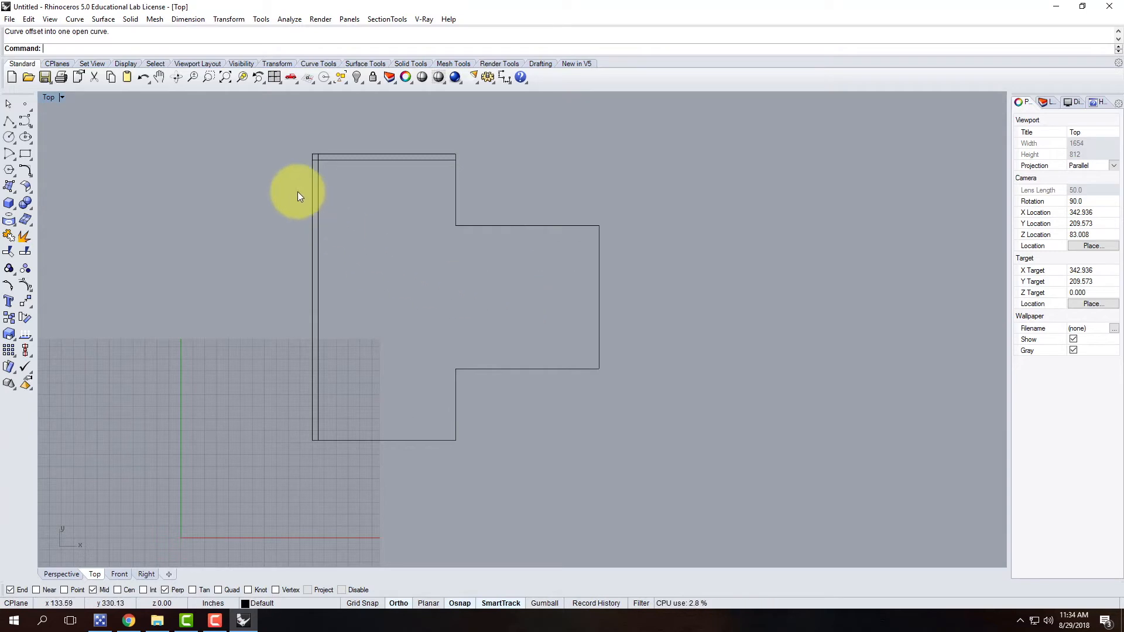
Delete the two offset lines that cross at the outline's upper-left corner.
scroll(316, 164, up, 5)
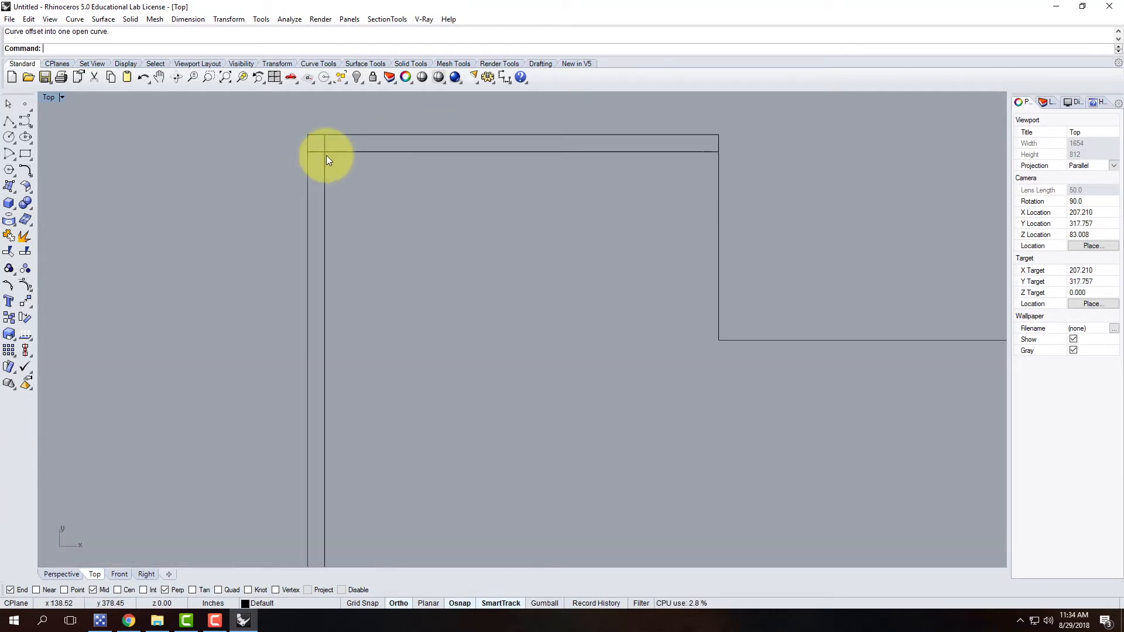
click(323, 132)
click(311, 151)
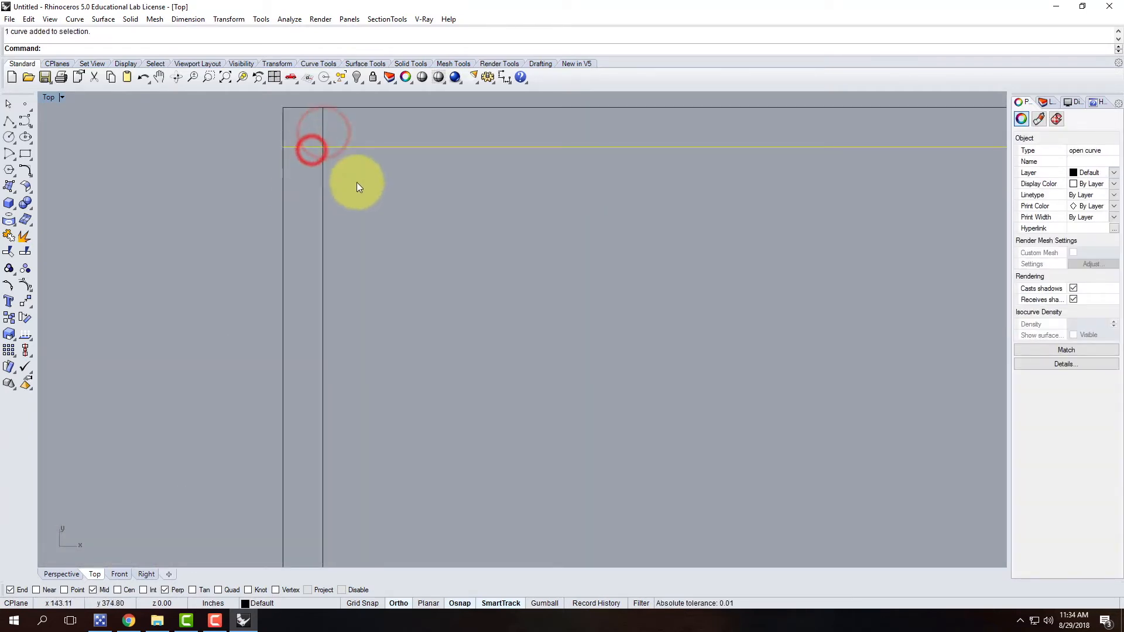
drag(442, 216, 311, 138)
key(Delete)
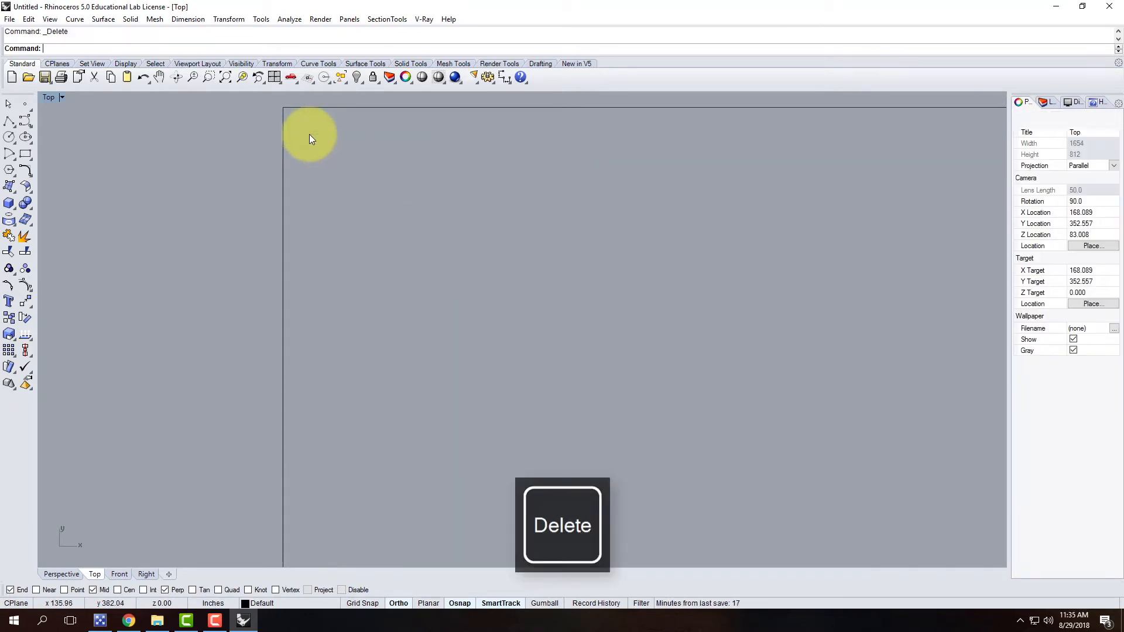
Join all eight separate outline segments into one closed curve.
scroll(305, 180, down, 5)
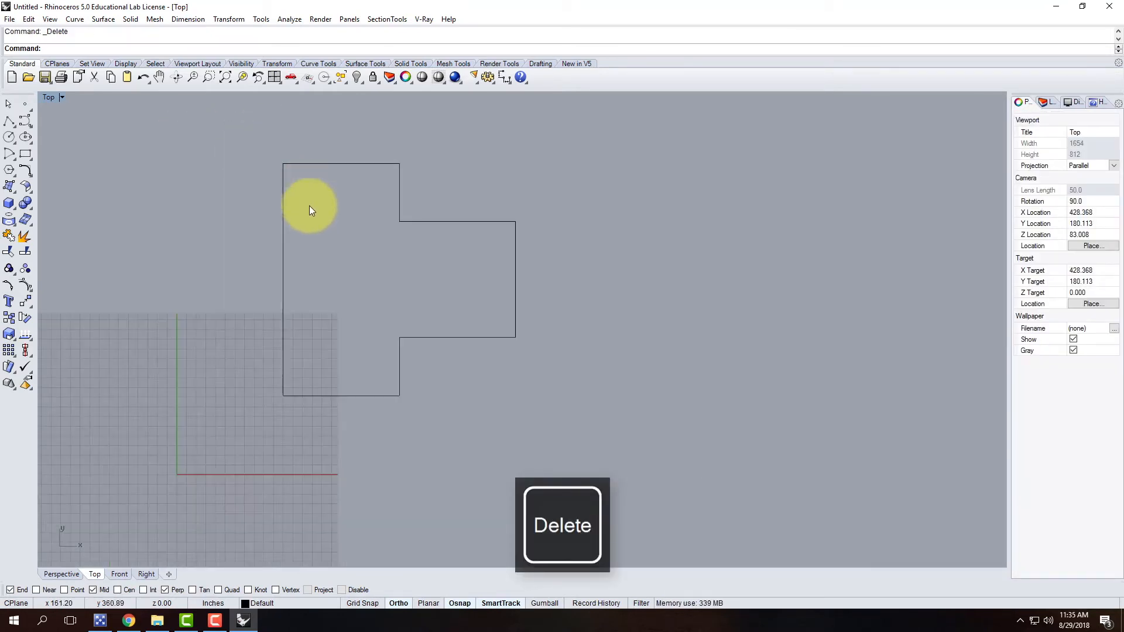
click(282, 318)
click(311, 164)
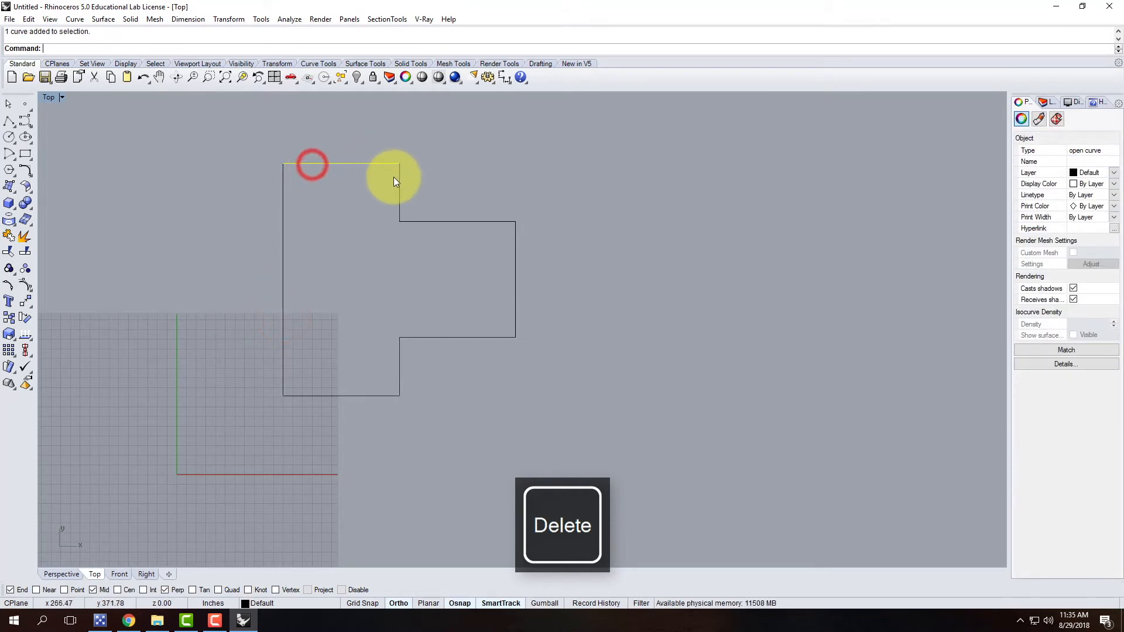
click(399, 183)
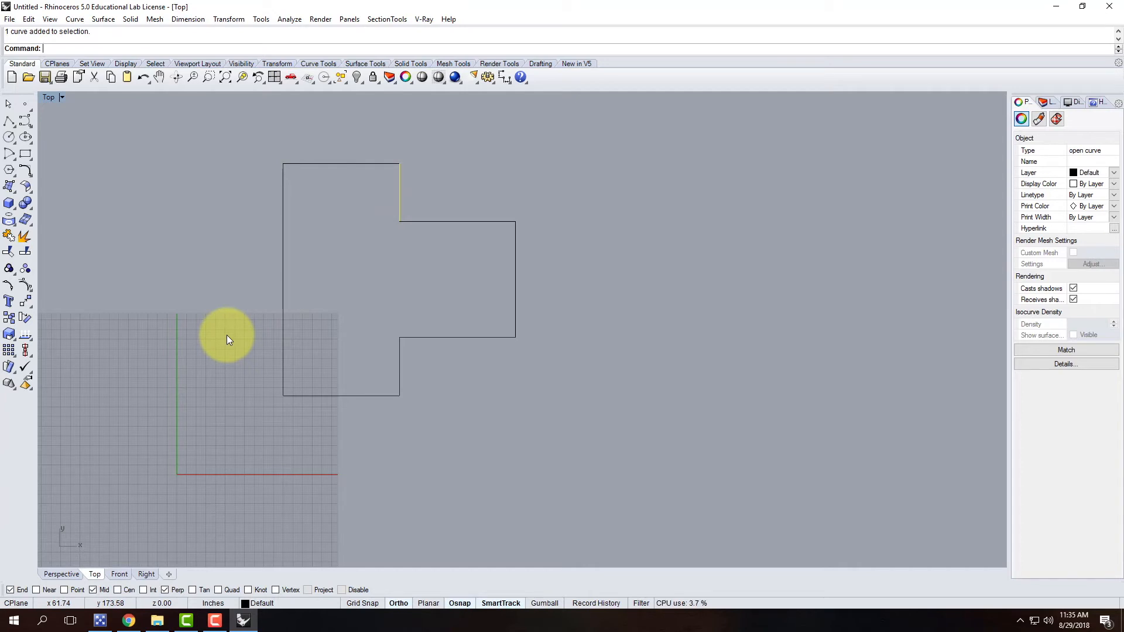
click(261, 172)
drag(264, 143, 539, 425)
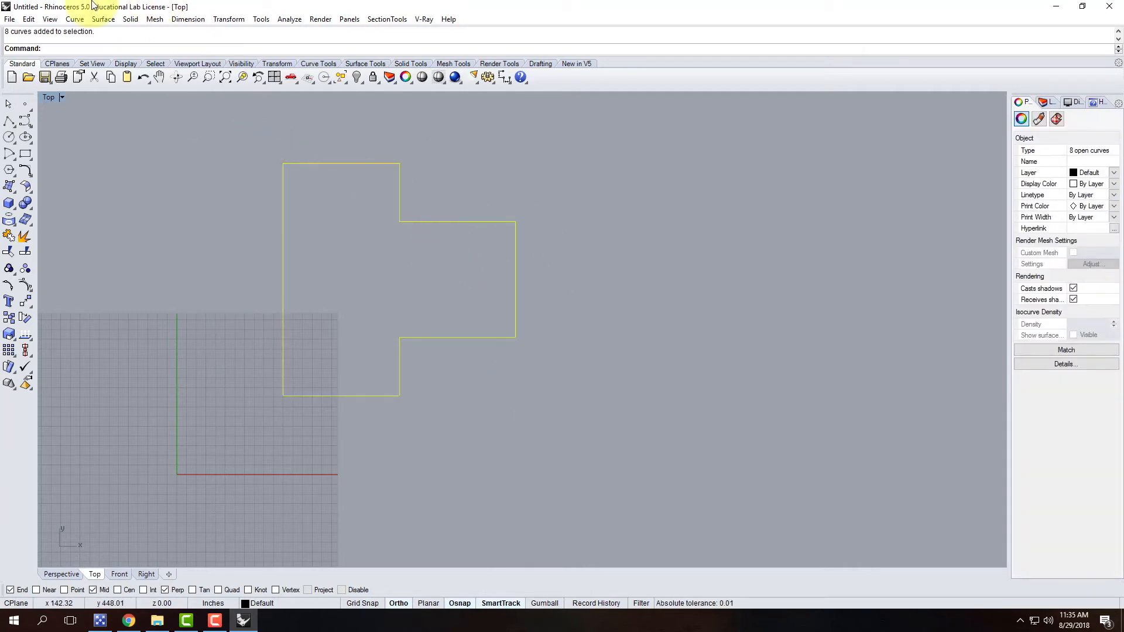
click(33, 22)
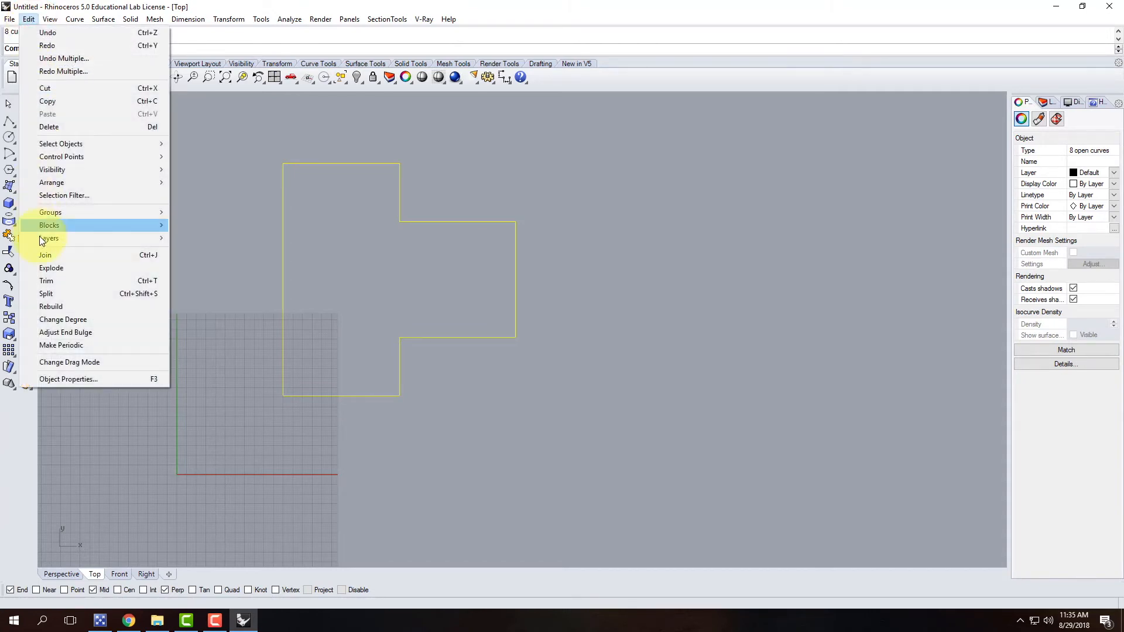
click(43, 255)
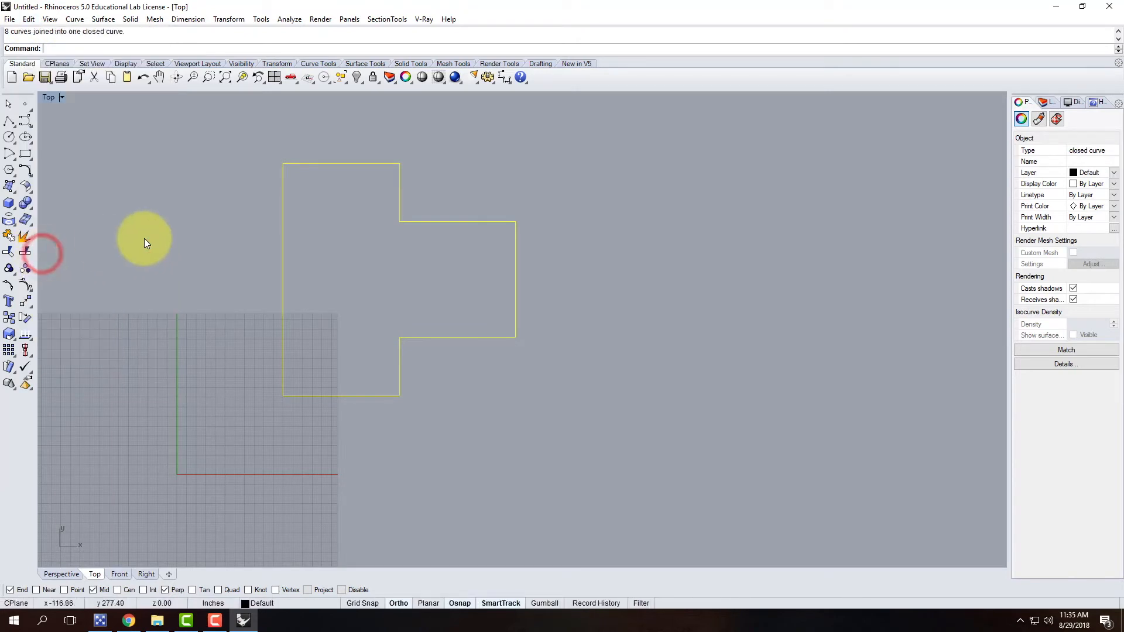
click(157, 230)
Offset the joined closed outline 6 inches toward the inside with sharp corners.
click(343, 164)
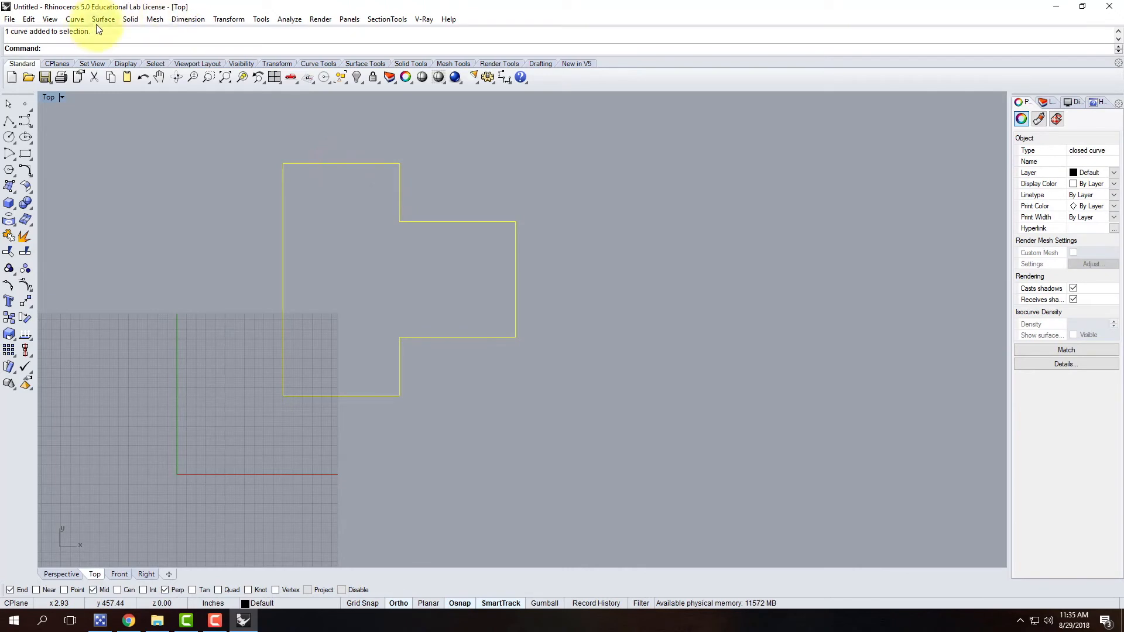
click(75, 19)
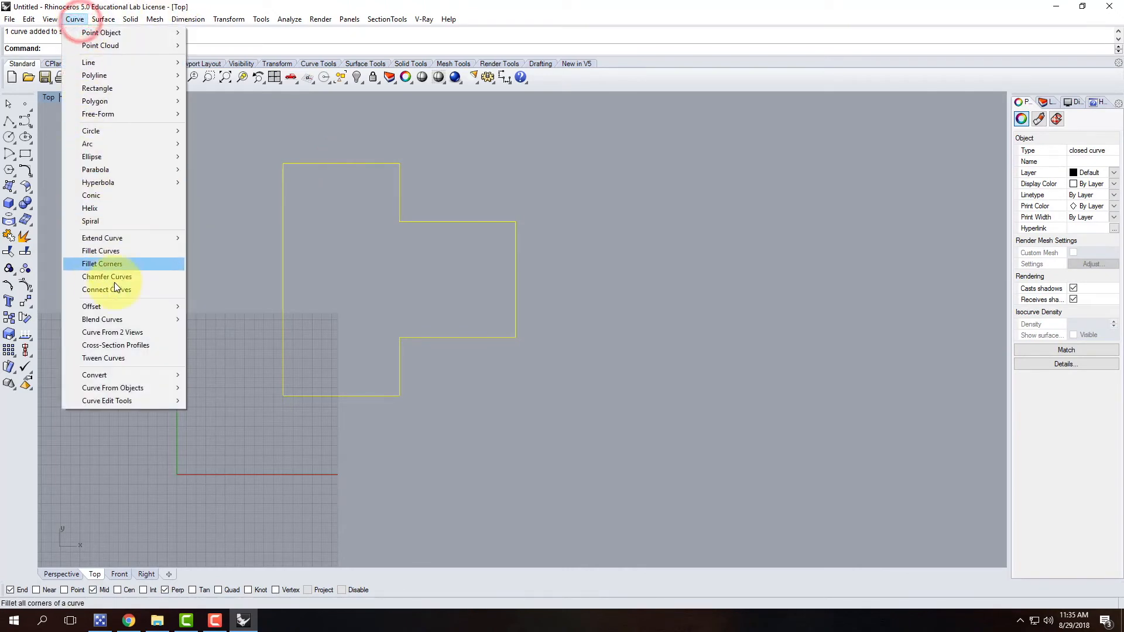
mouse_move(115, 306)
click(237, 308)
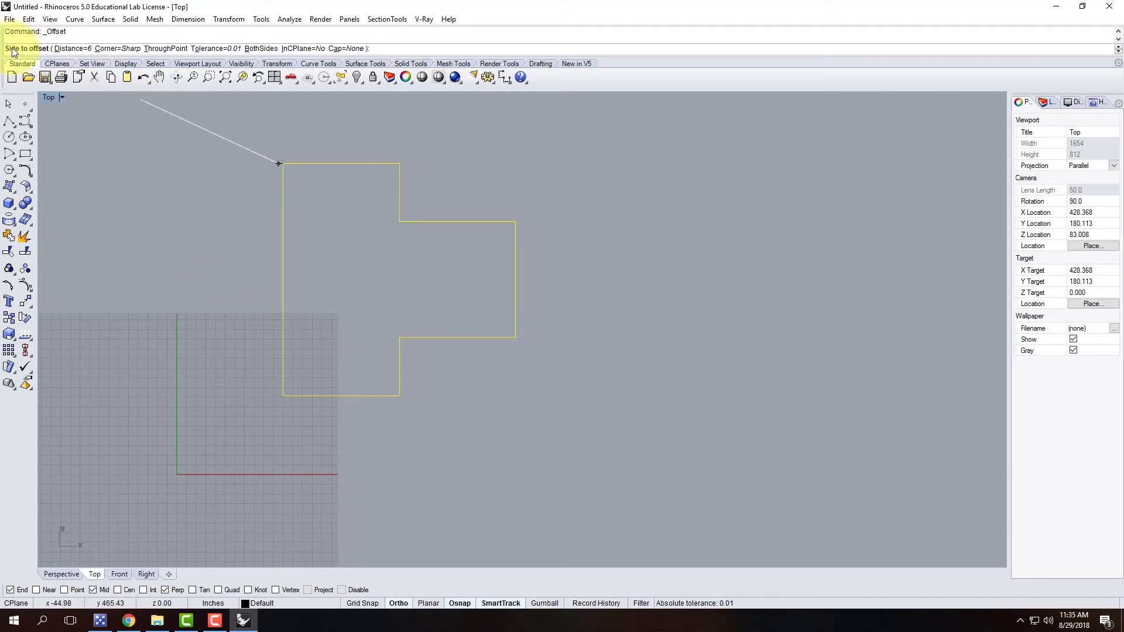
click(367, 271)
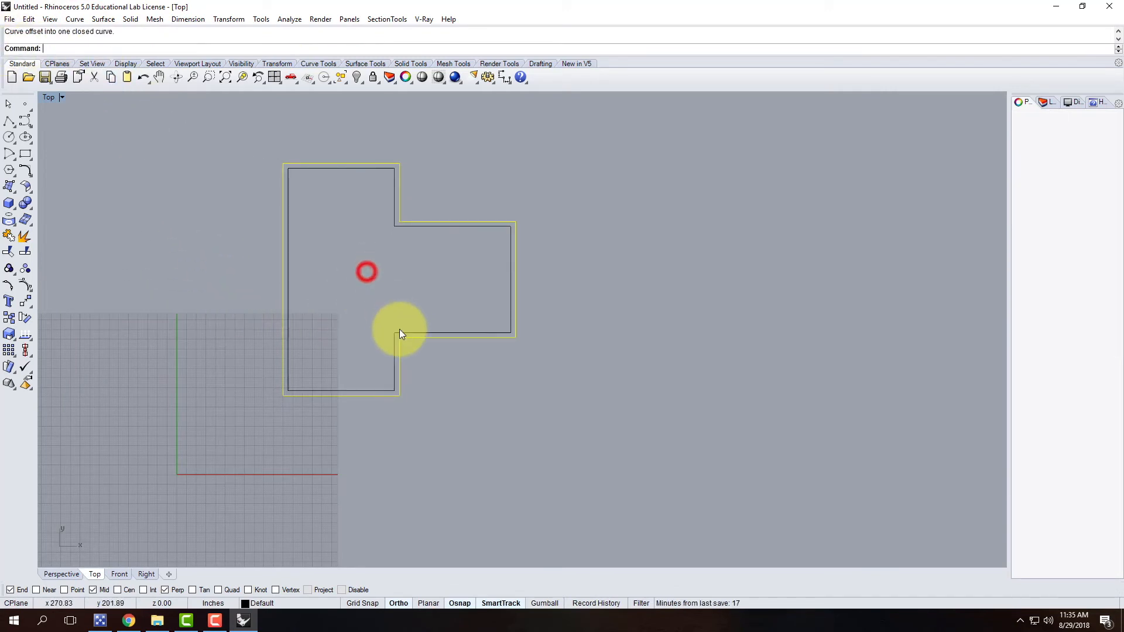
click(356, 279)
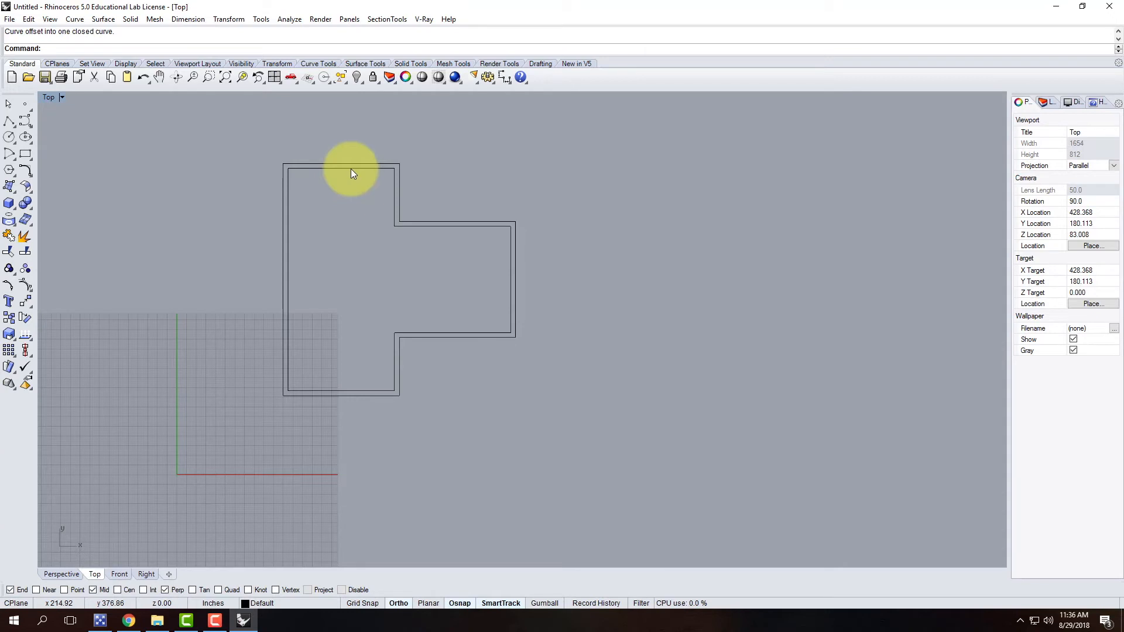
Draw a short polyline across the top wall, from the outer edge's midpoint to the inner edge.
scroll(347, 157, up, 5)
scroll(346, 155, up, 1)
scroll(345, 156, up, 1)
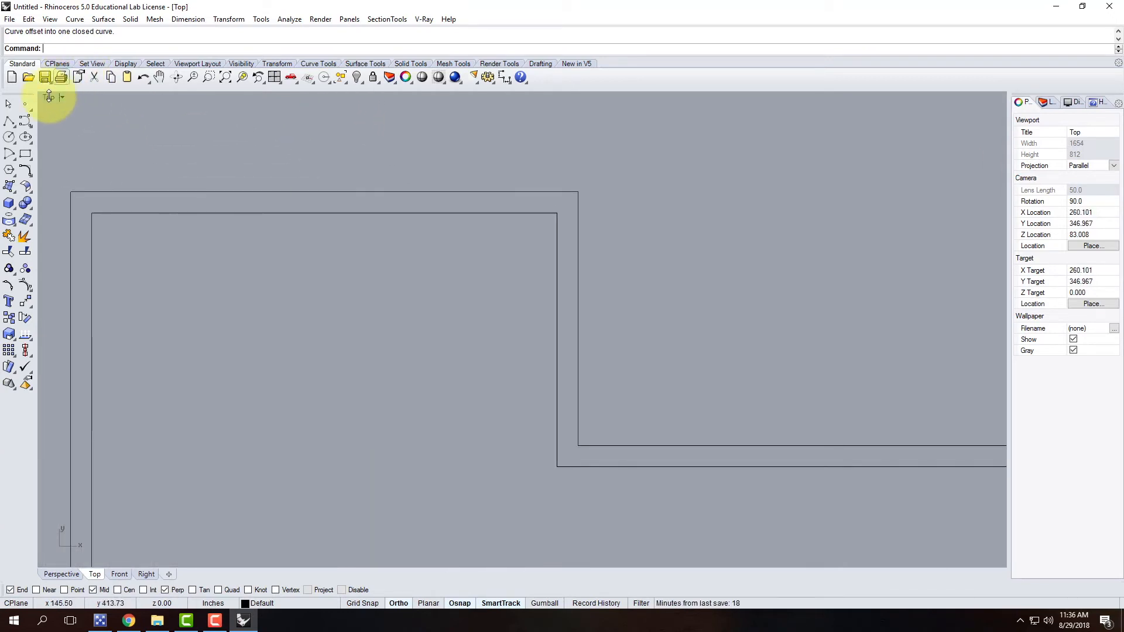
click(8, 121)
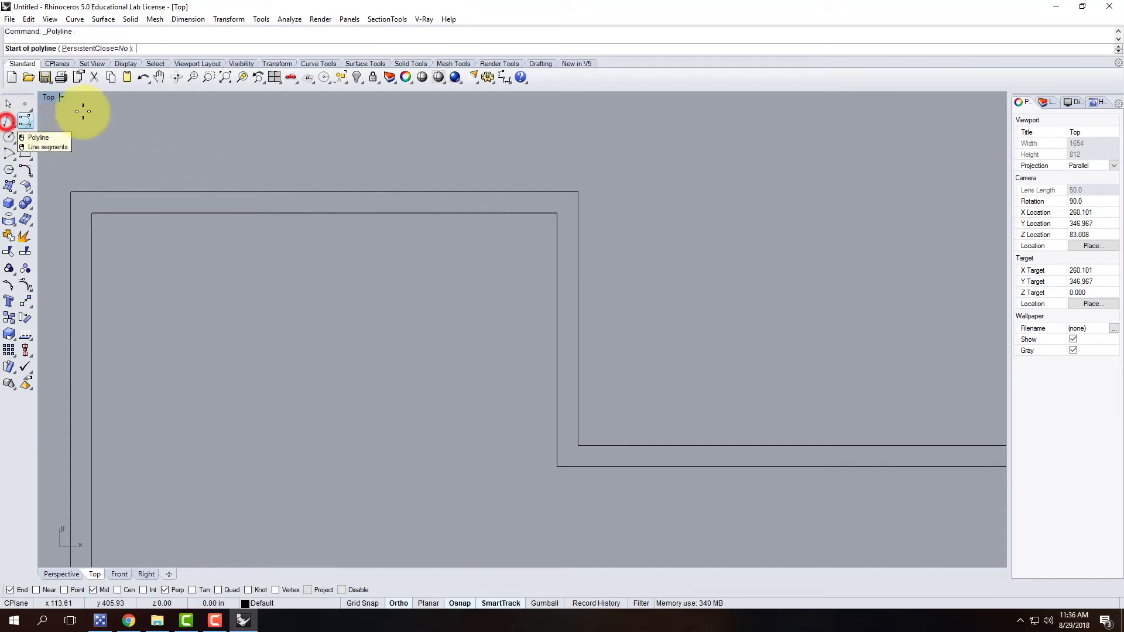
click(325, 191)
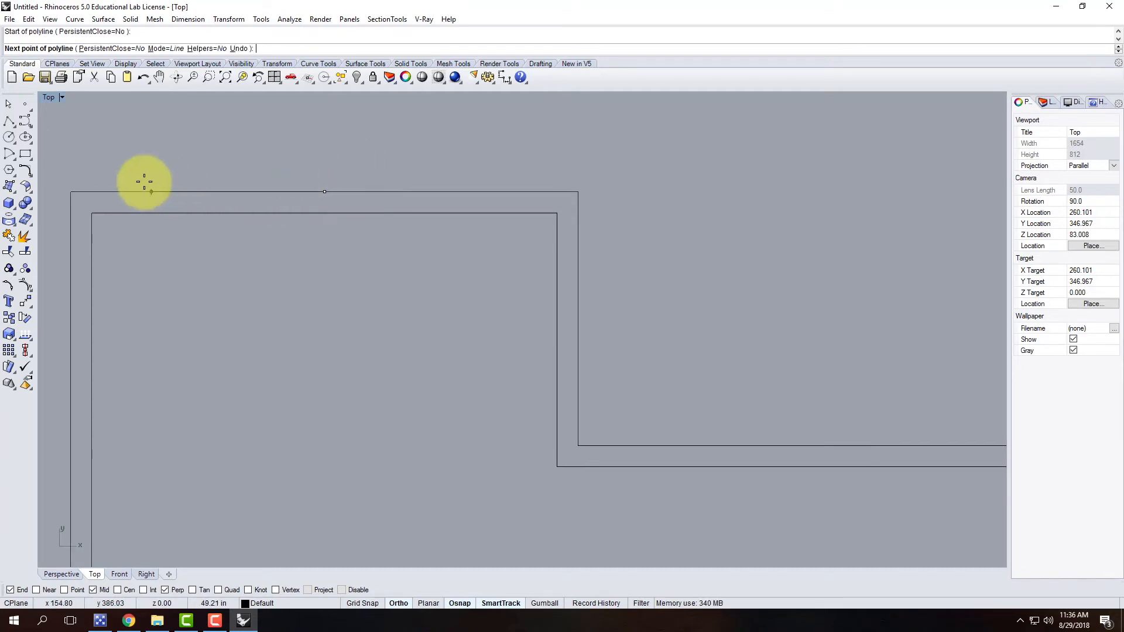
click(328, 213)
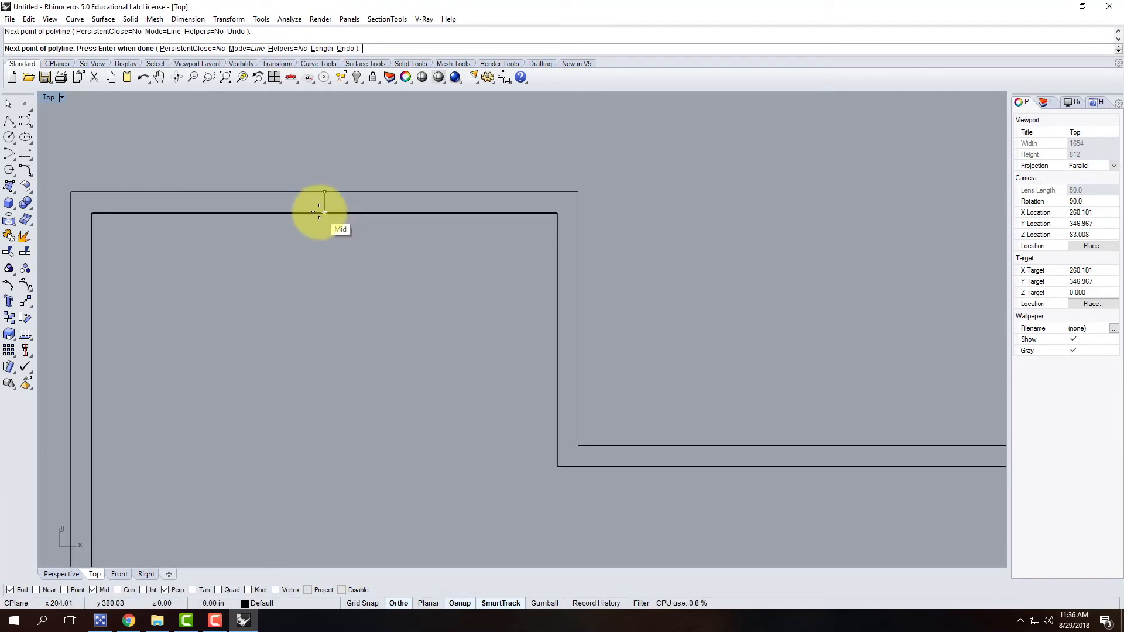
key(Return)
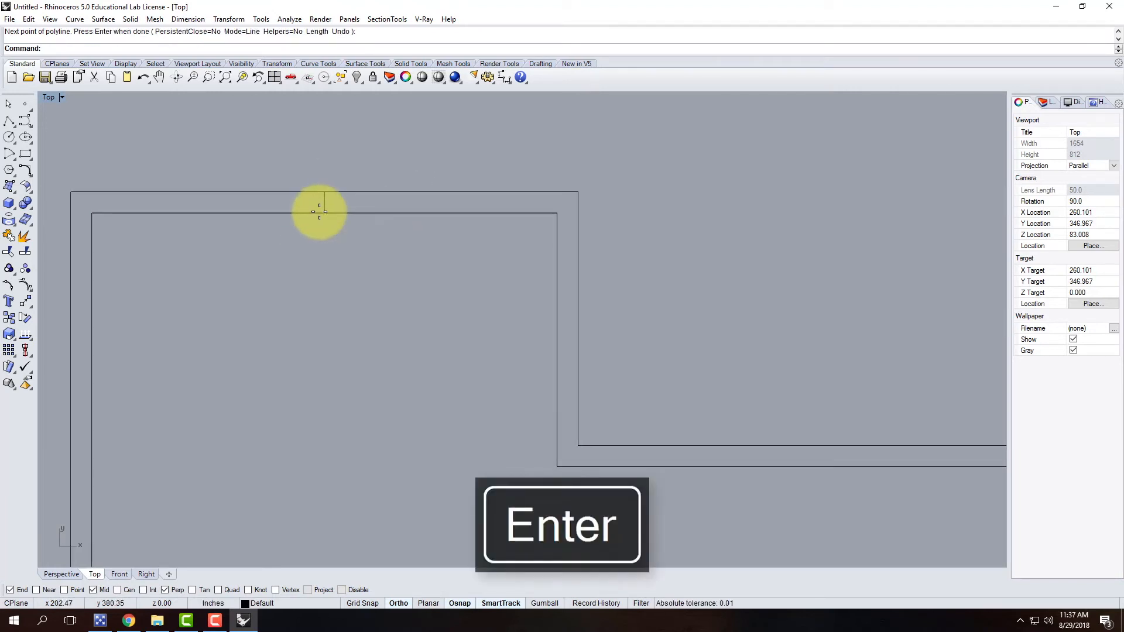
Delete the short line that crosses the top wall.
click(326, 200)
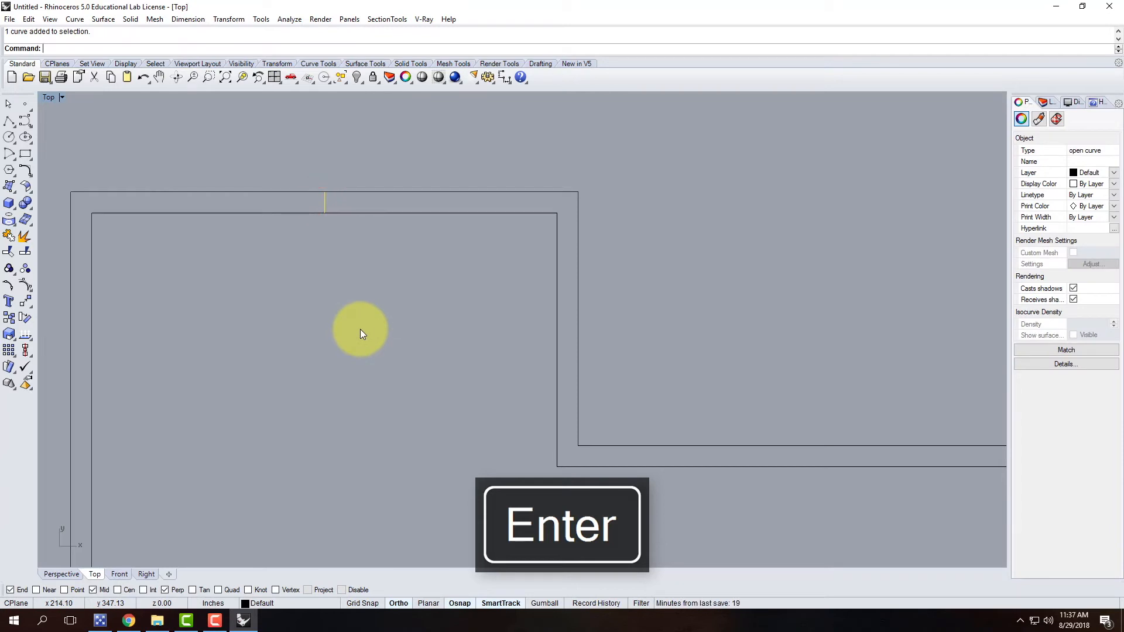
click(359, 328)
click(304, 173)
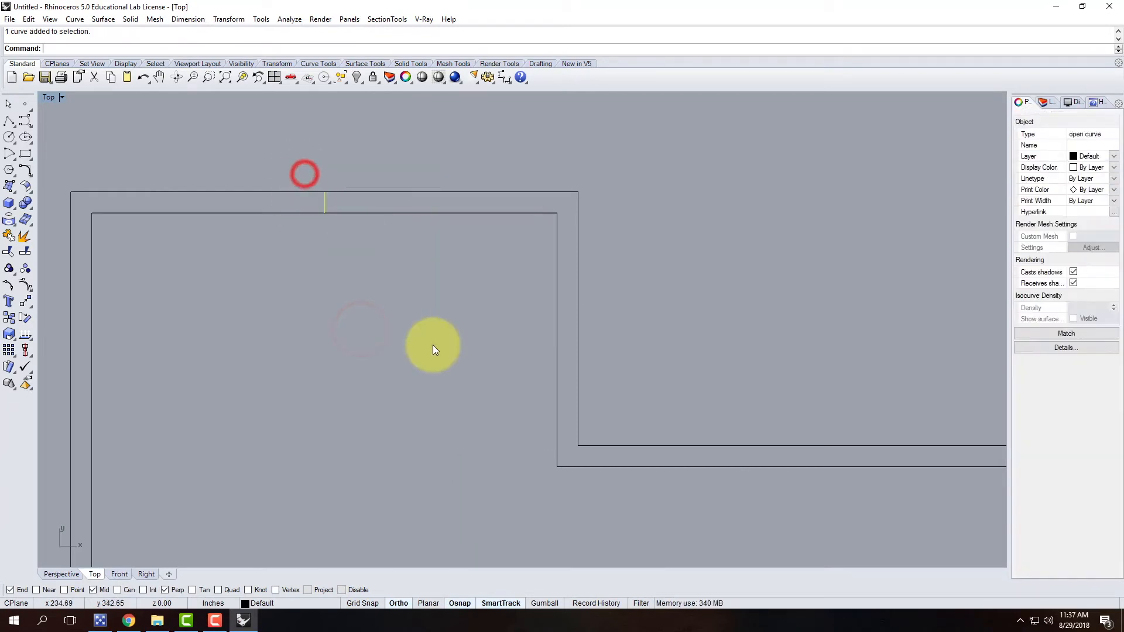
key(Delete)
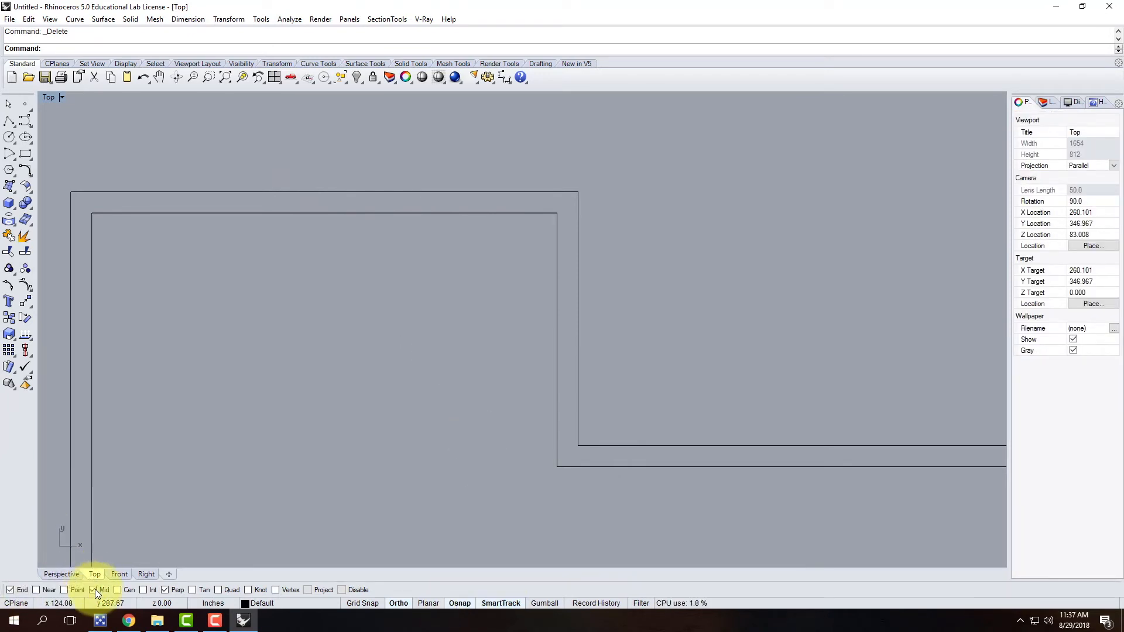
Draw a single-segment polyline joining the midpoint of the top wall's outer edge perpendicularly to its inner edge.
click(10, 123)
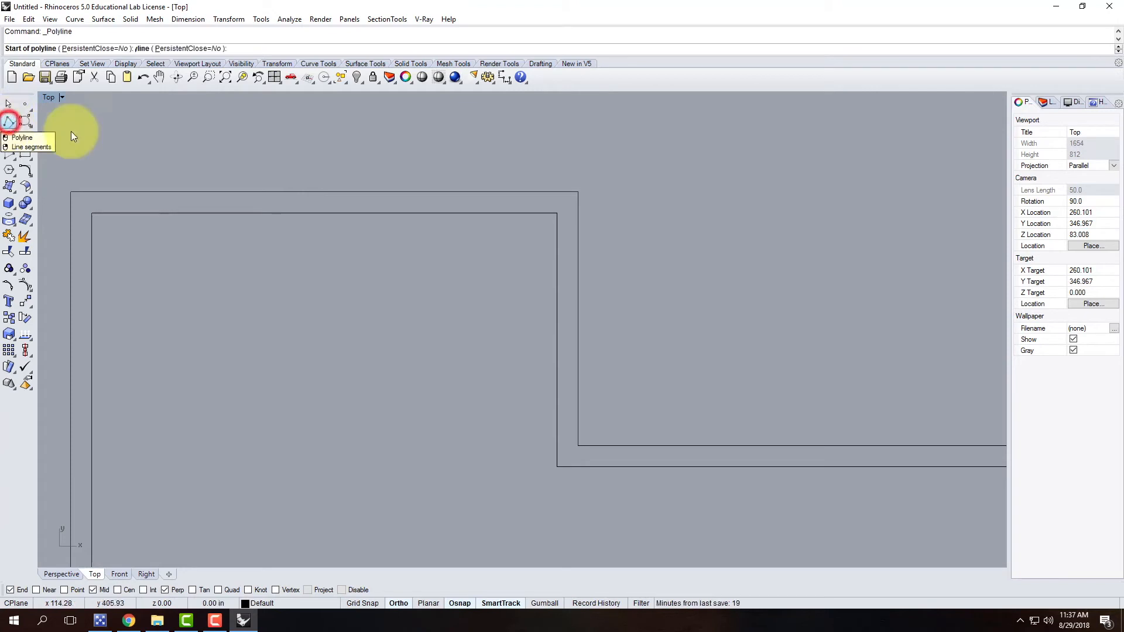
click(325, 192)
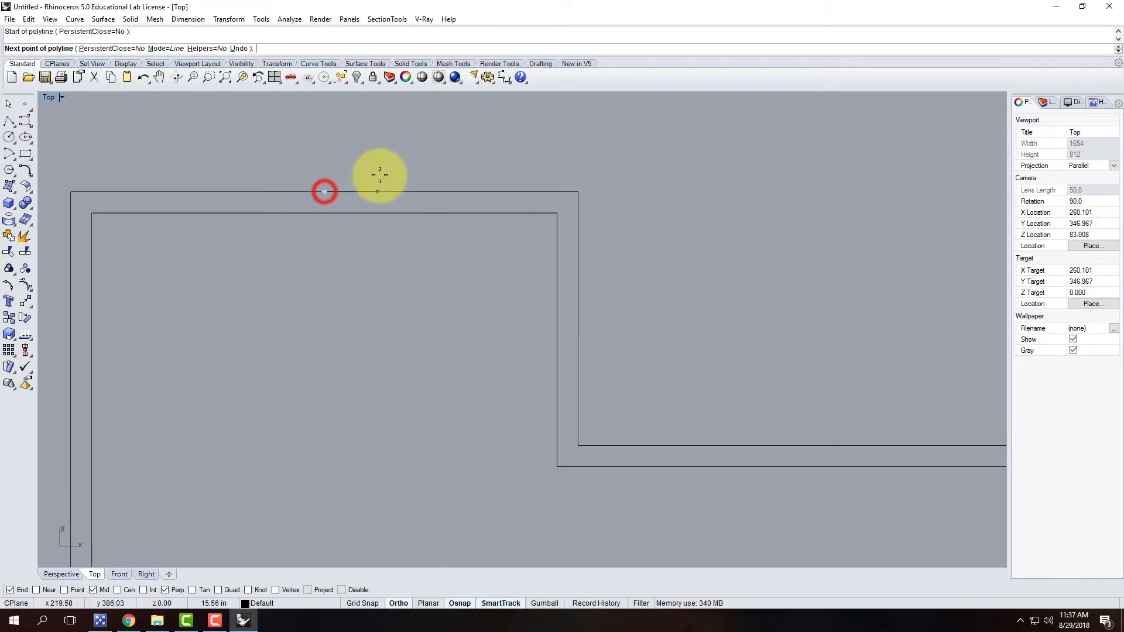
click(325, 213)
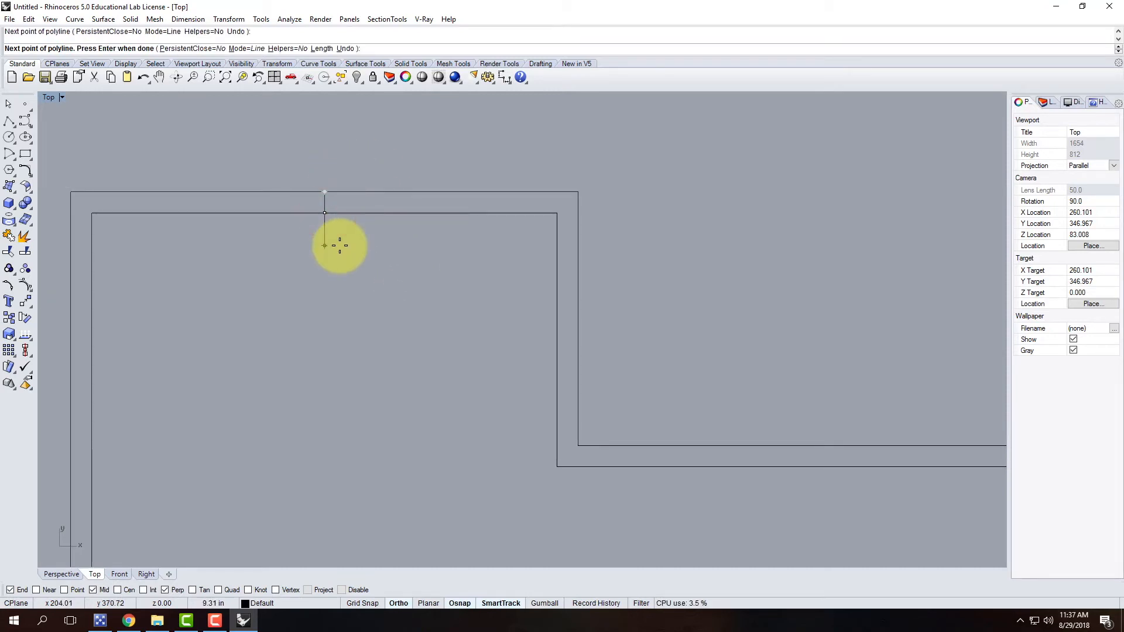
key(Return)
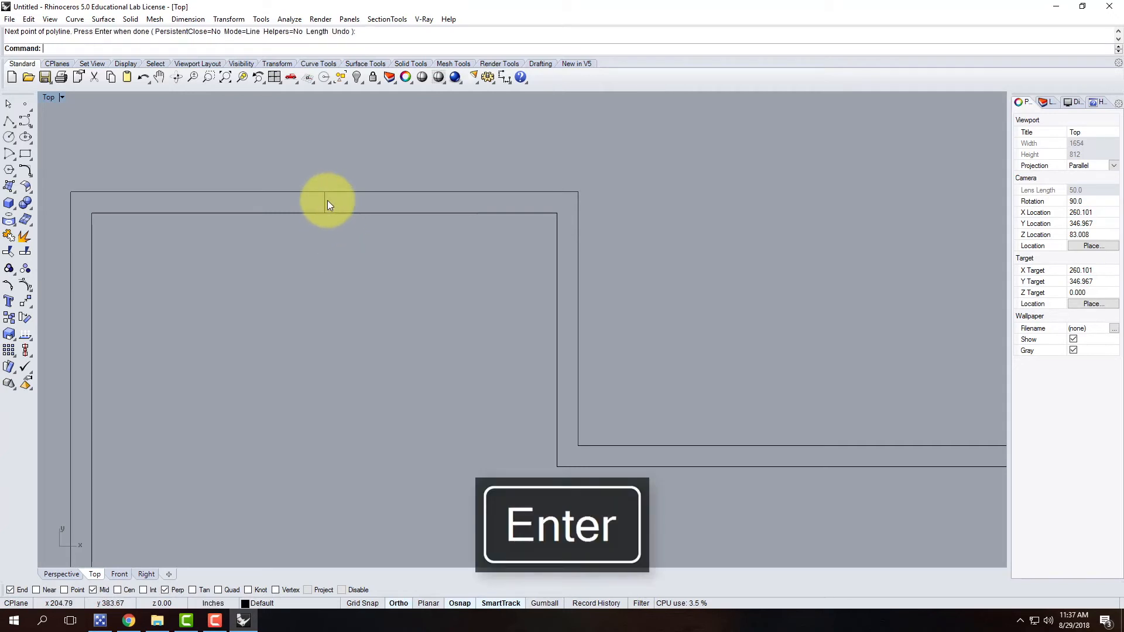
click(325, 200)
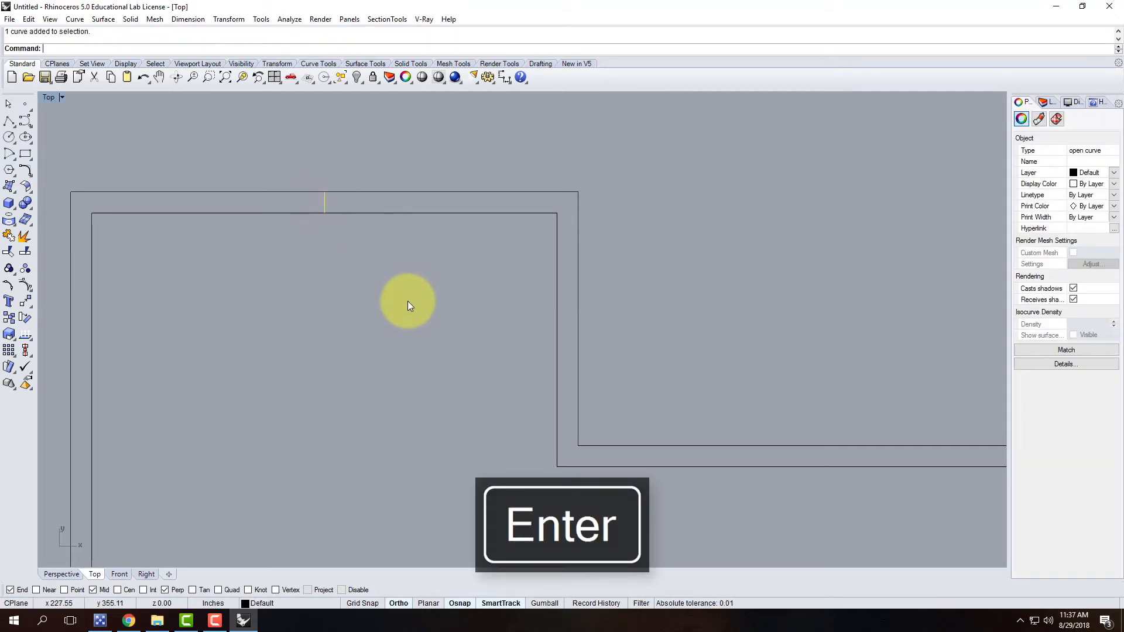
click(407, 301)
click(324, 199)
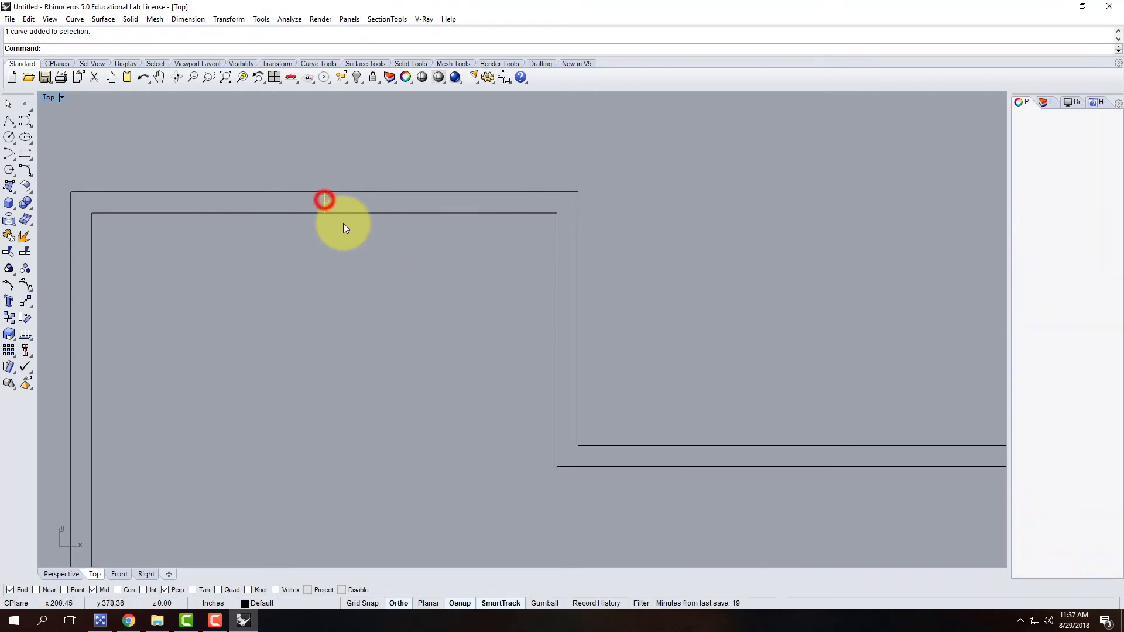
click(330, 252)
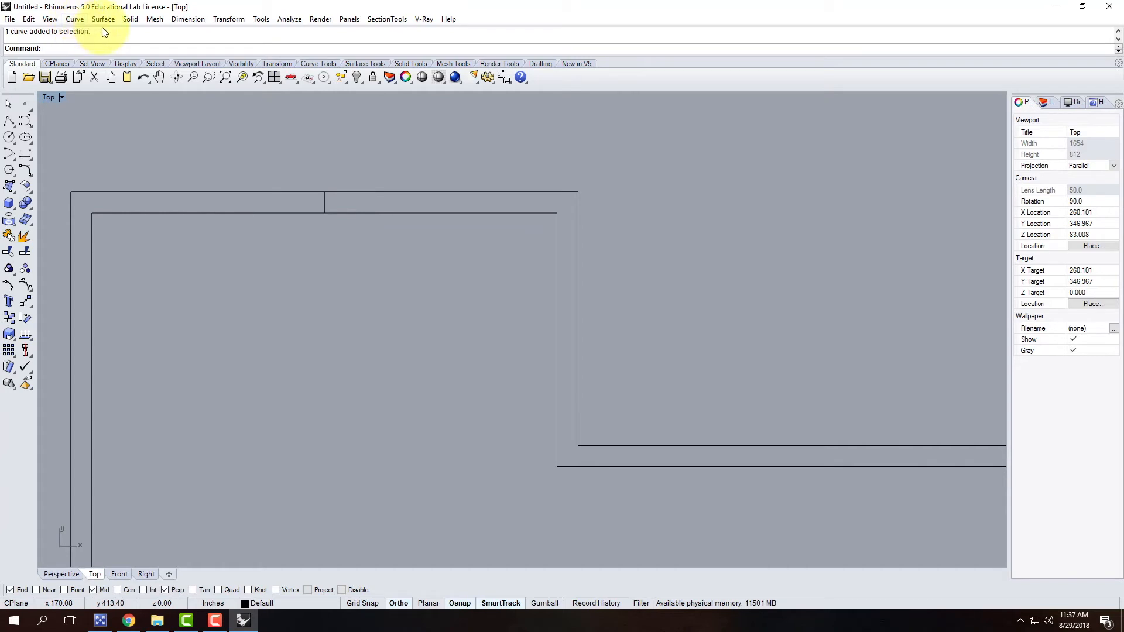
Offset the short line at the top wall's middle by 1'6" to both sides.
text(Offset)
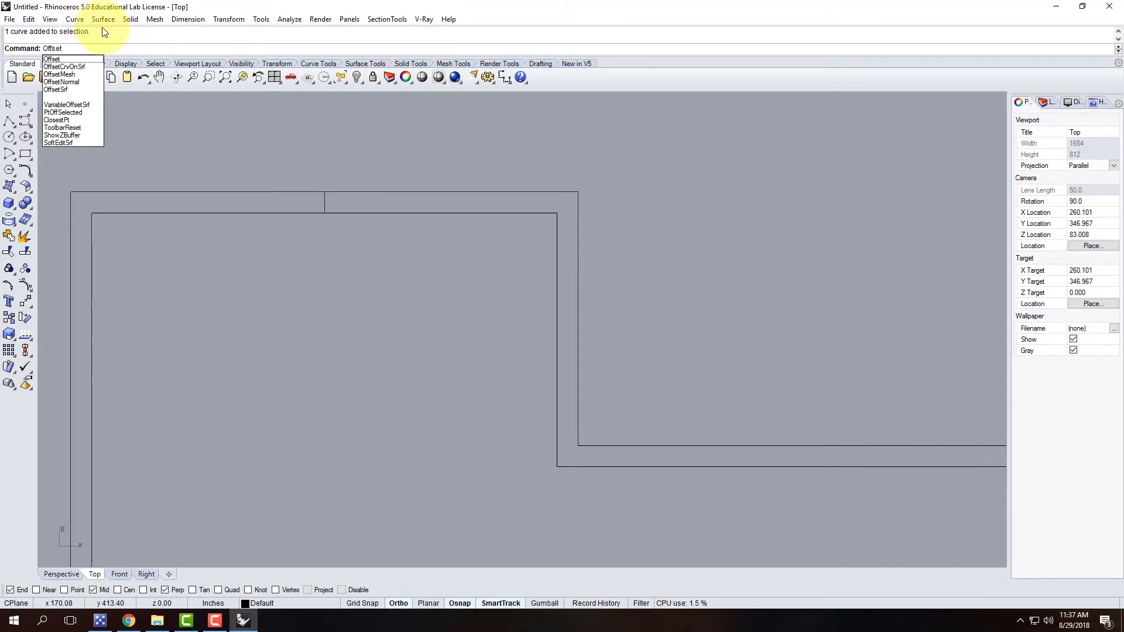
key(Return)
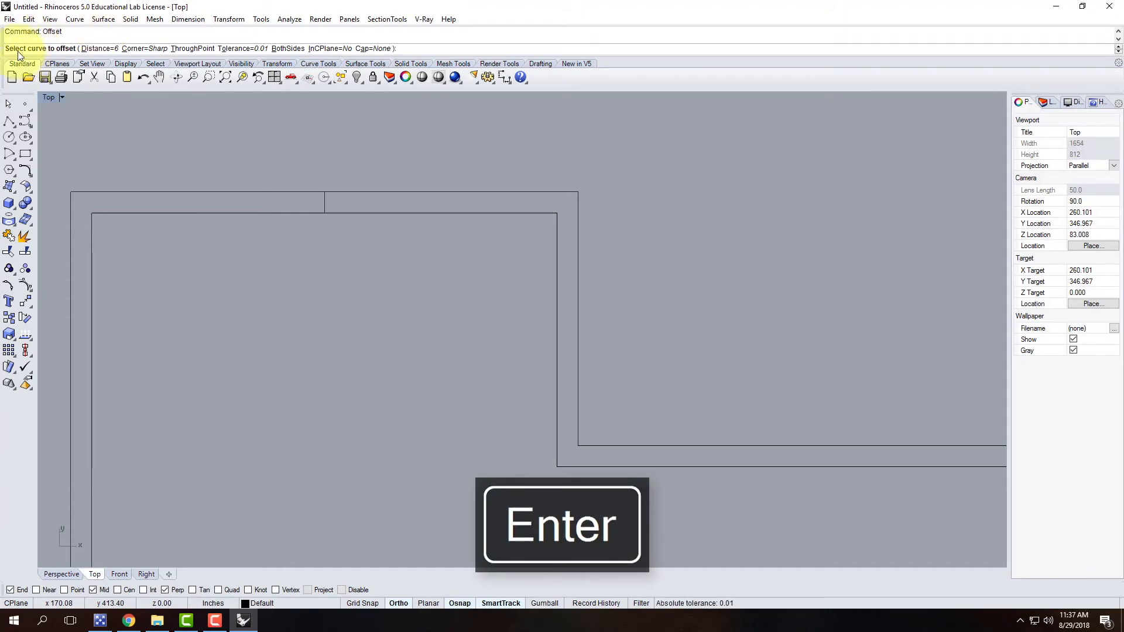
click(95, 49)
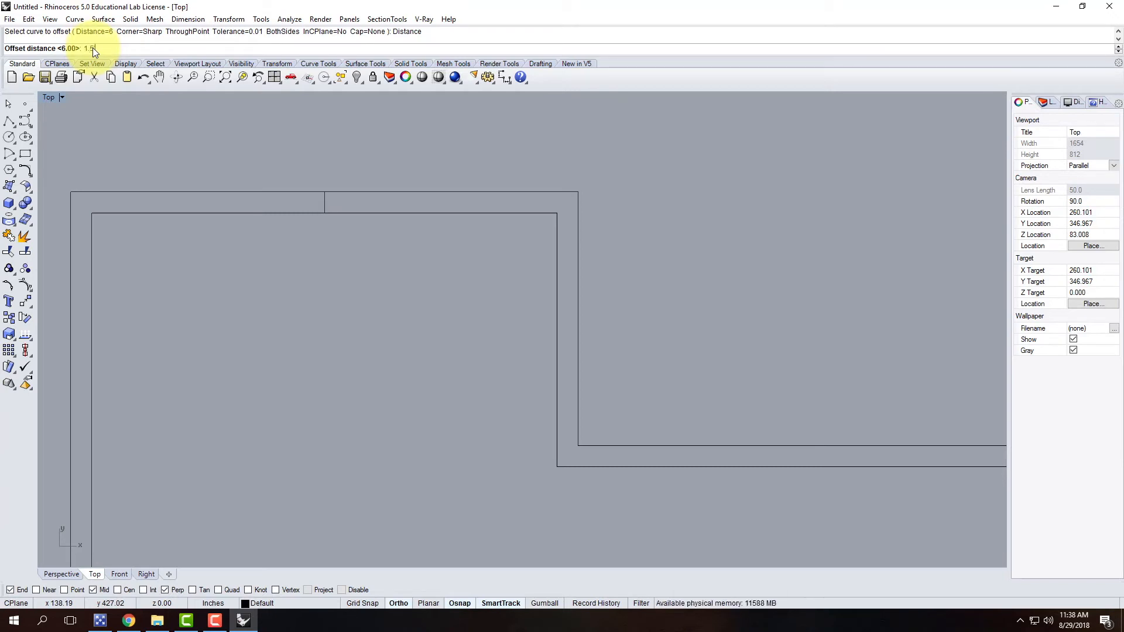
key(BackSpace)
key(BackSpace)
key(BackSpace)
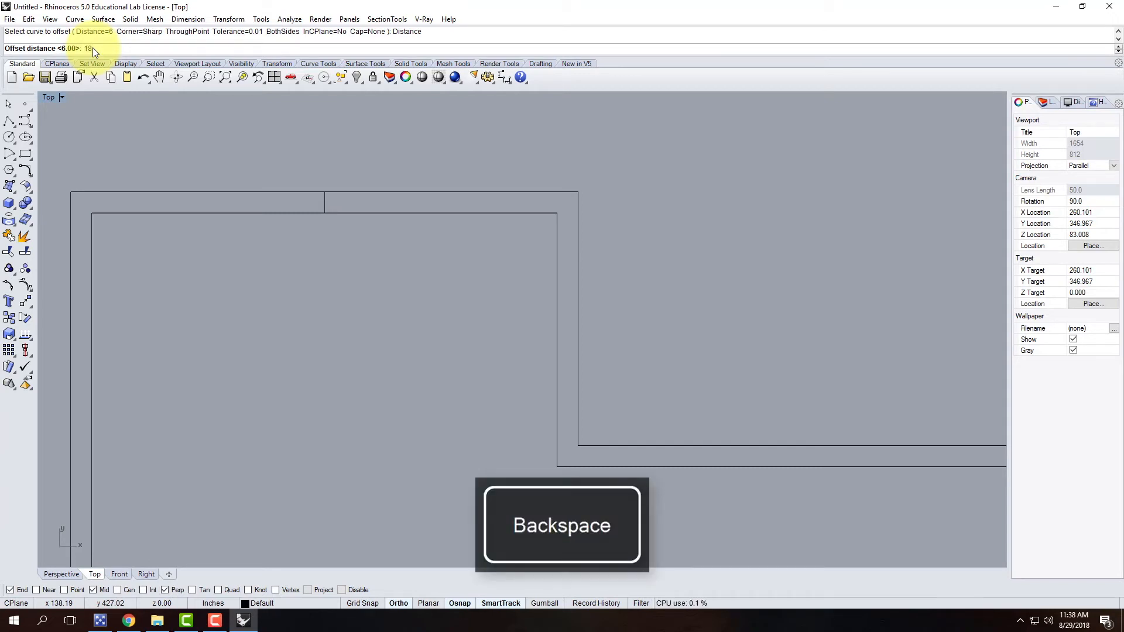
key(BackSpace)
text(.5)
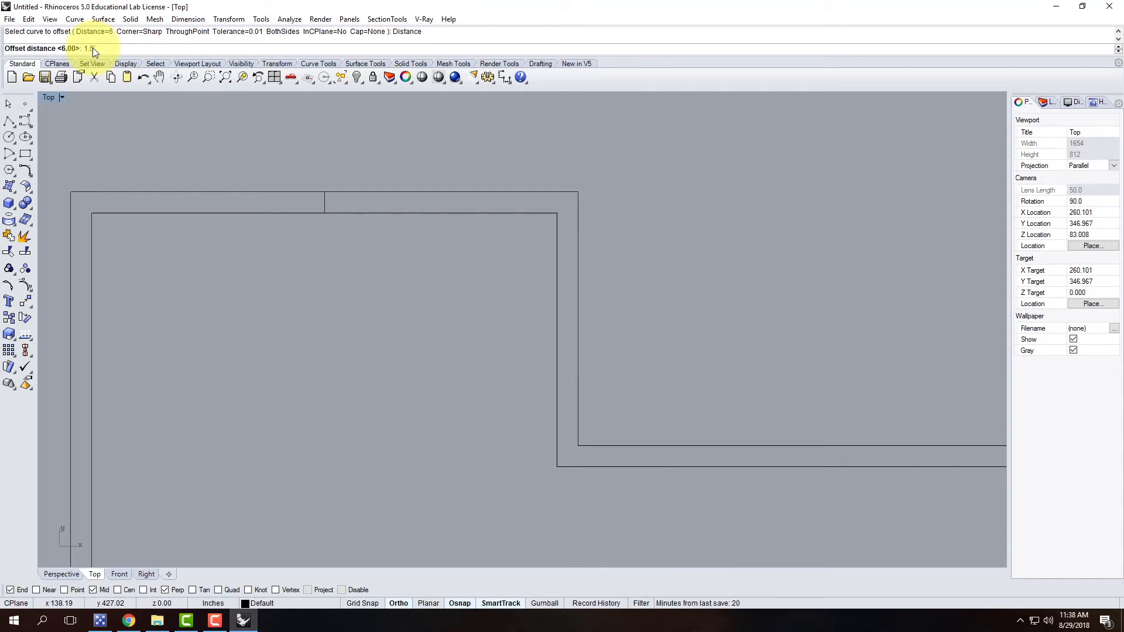
key(BackSpace)
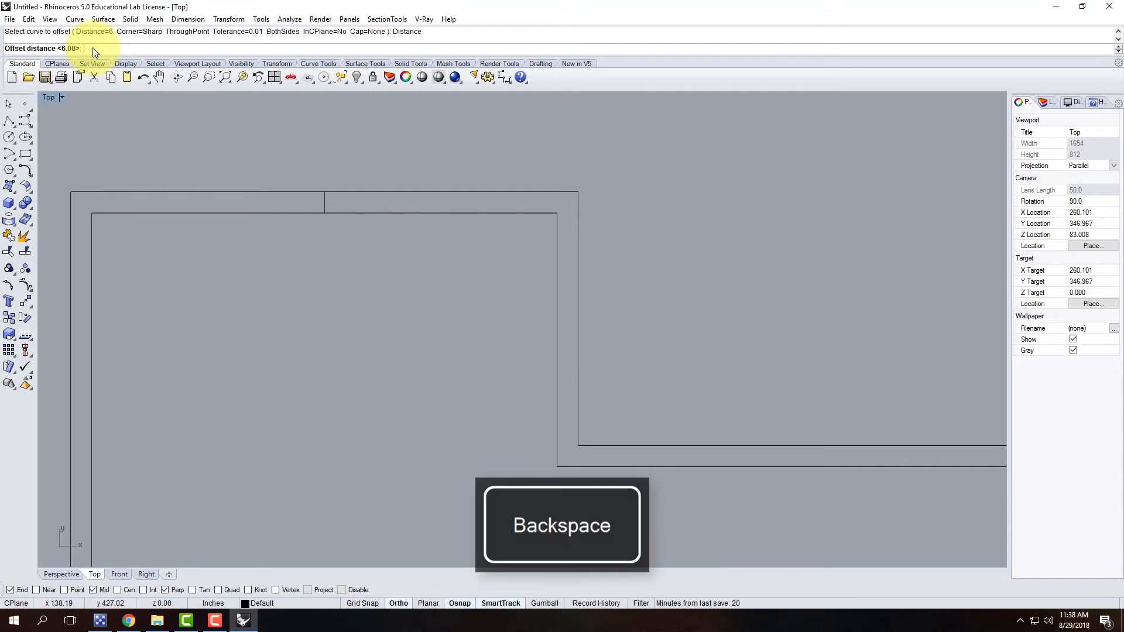
text(1'6)
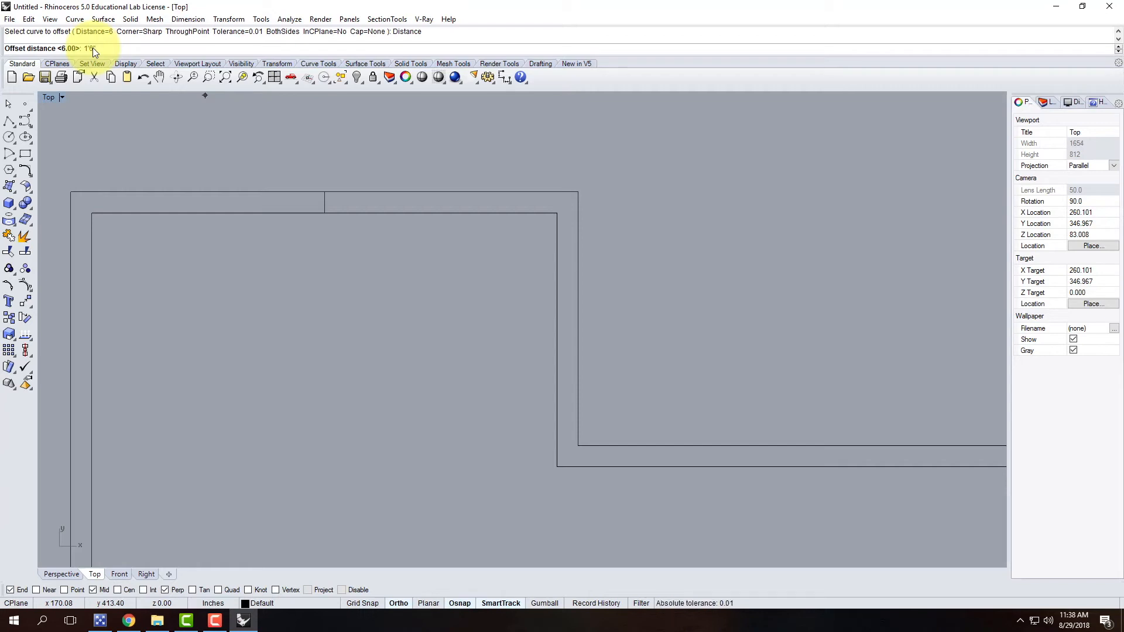
key(Return)
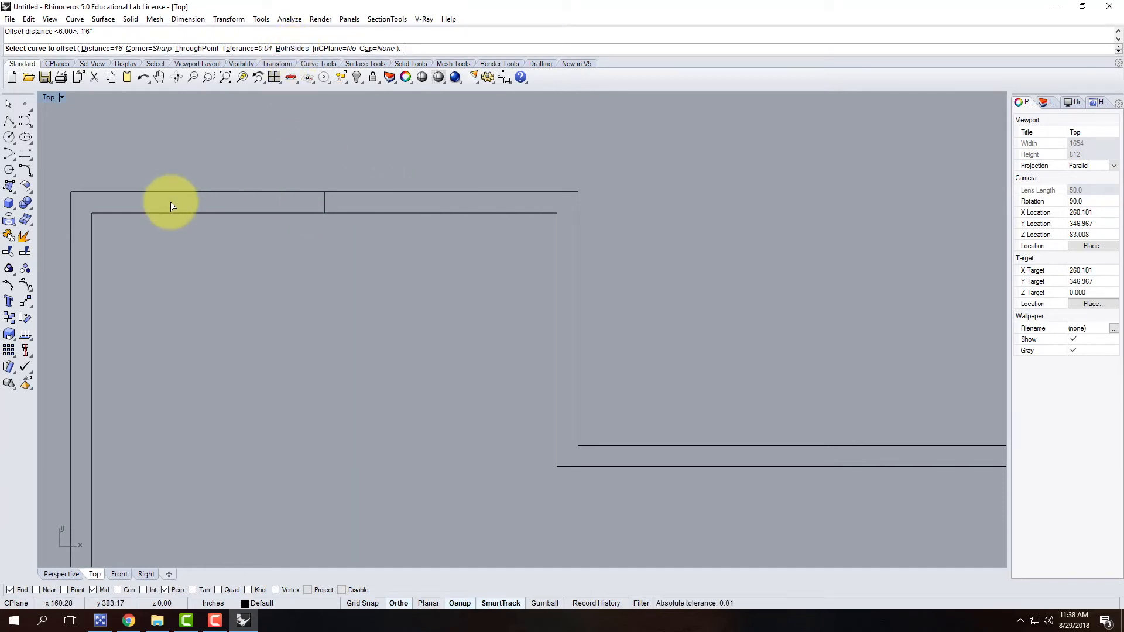
click(291, 49)
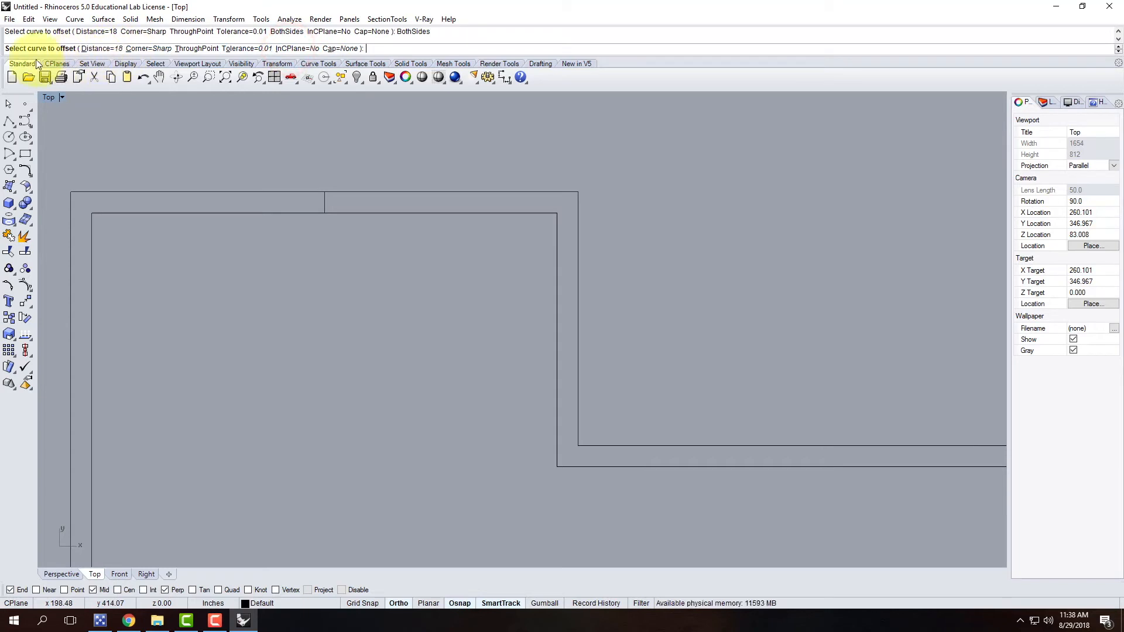
click(324, 203)
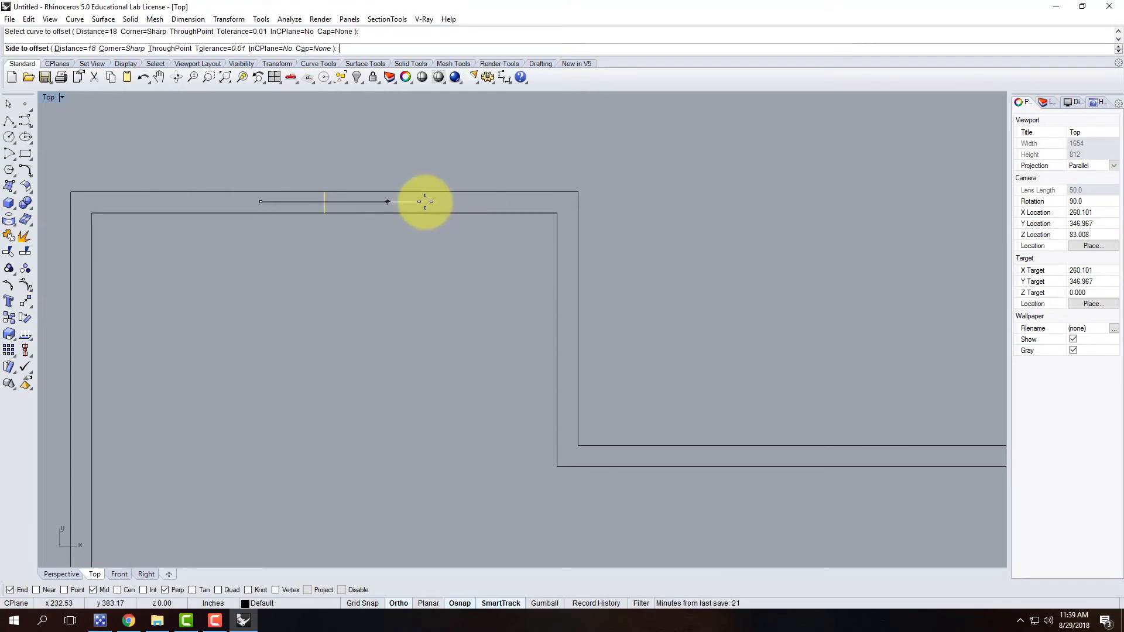
click(425, 202)
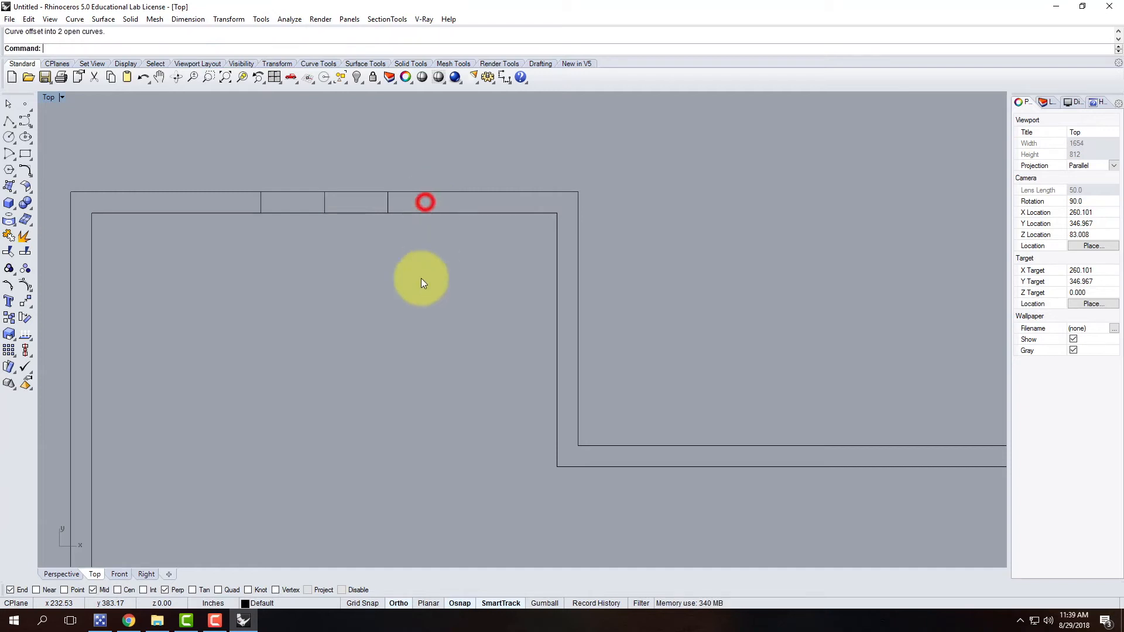
Delete the original middle line between the two offset lines in the top wall.
click(388, 203)
click(262, 202)
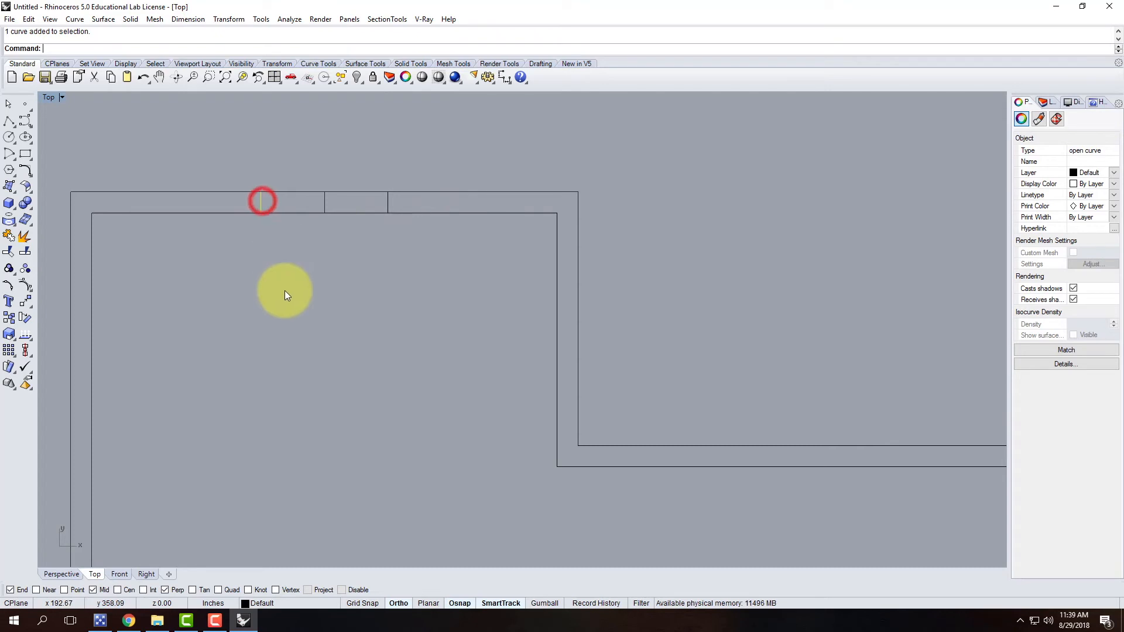
click(330, 289)
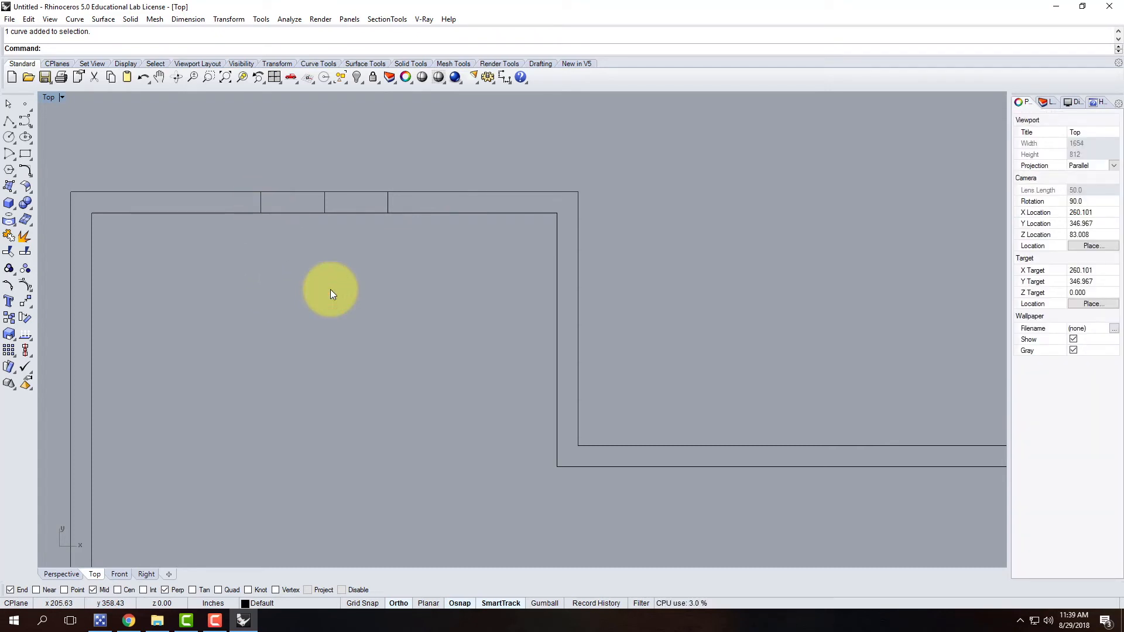
click(324, 204)
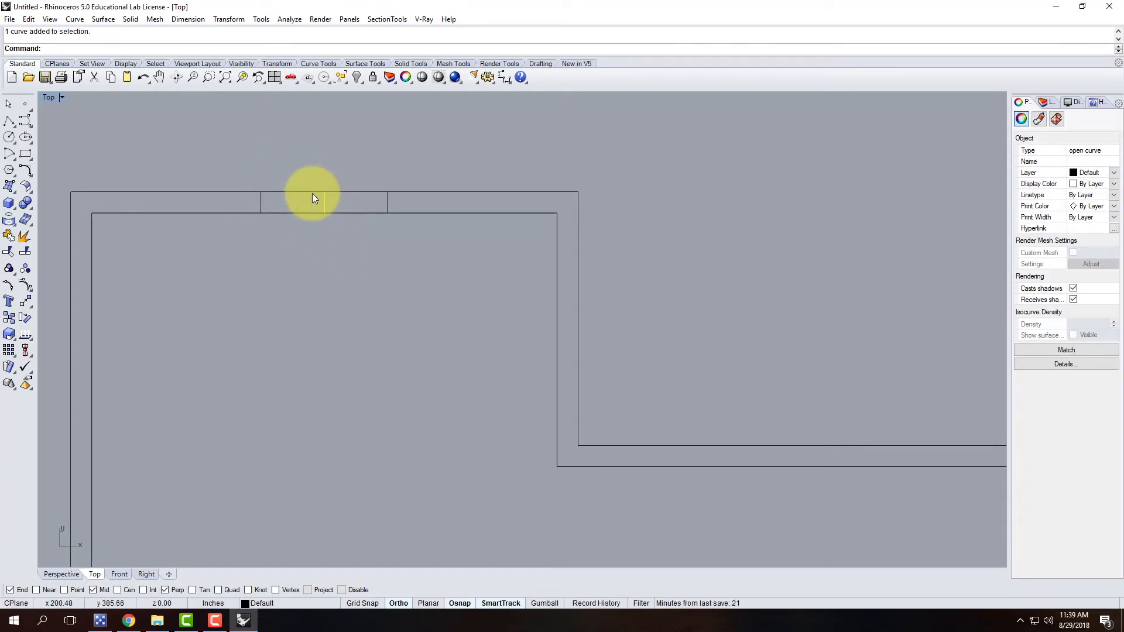
key(Delete)
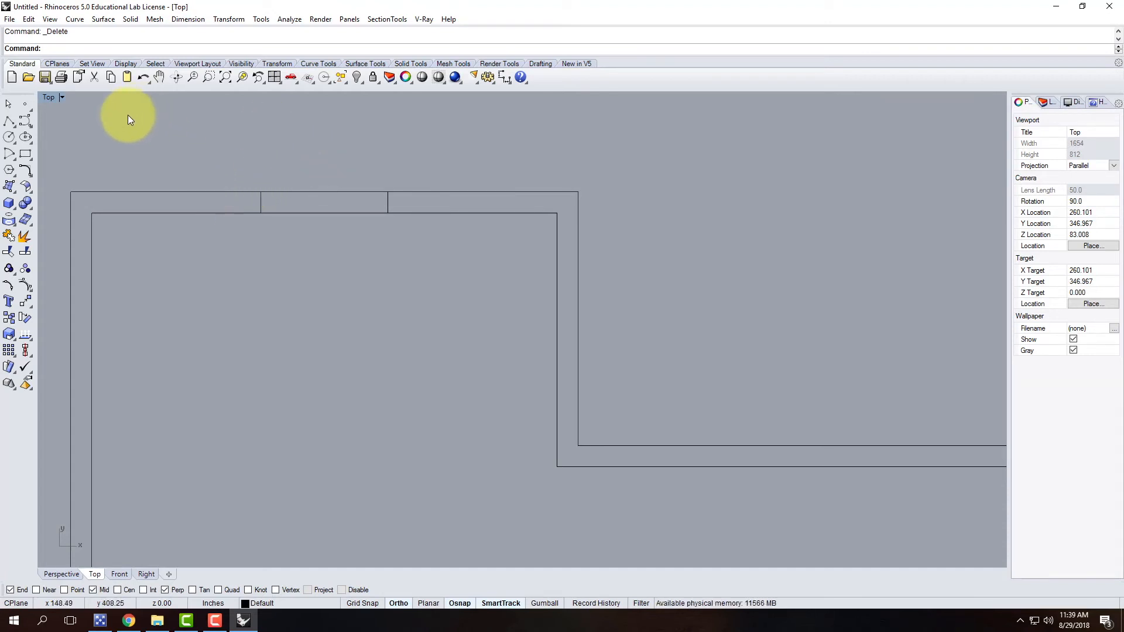
Trim the outer and inner edges of the top wall between the two short opening lines, and undo that trim.
click(28, 19)
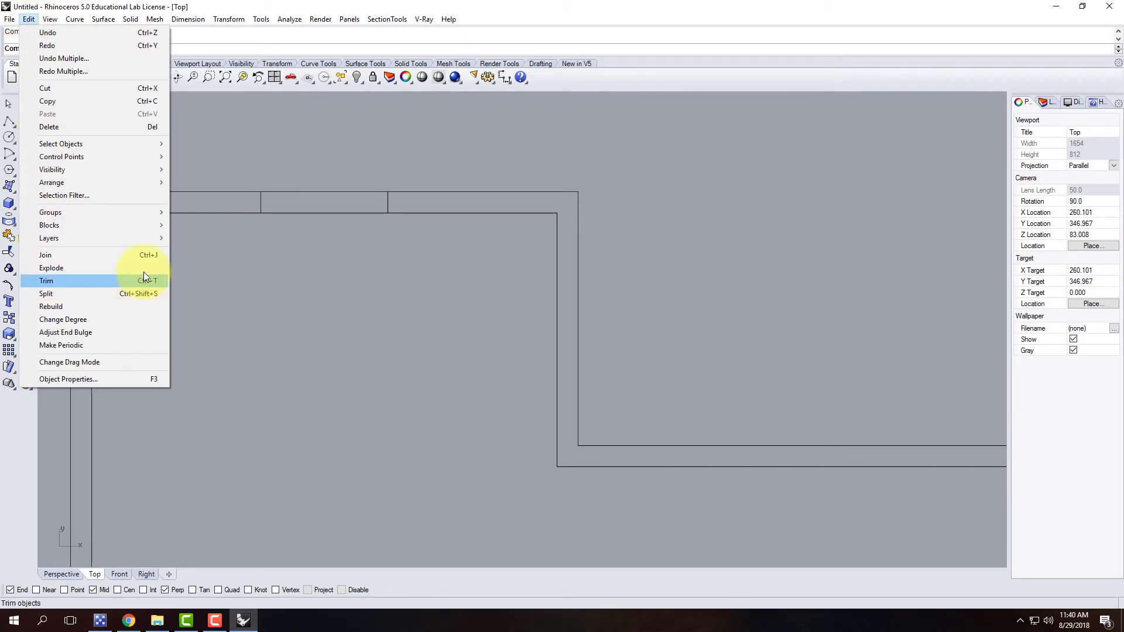
click(29, 19)
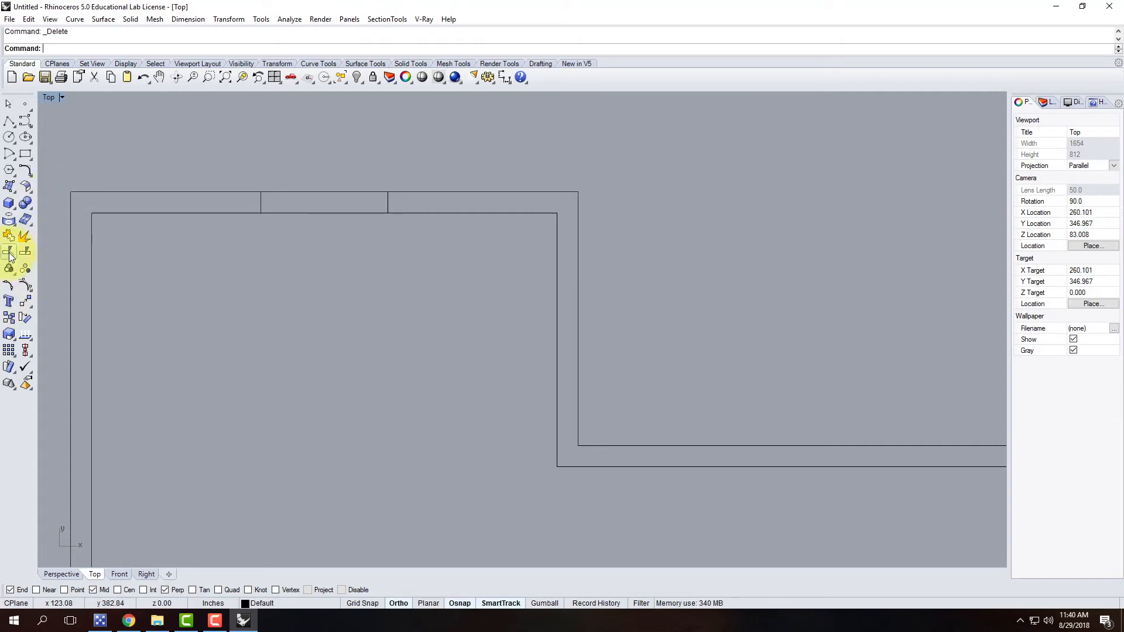
click(9, 253)
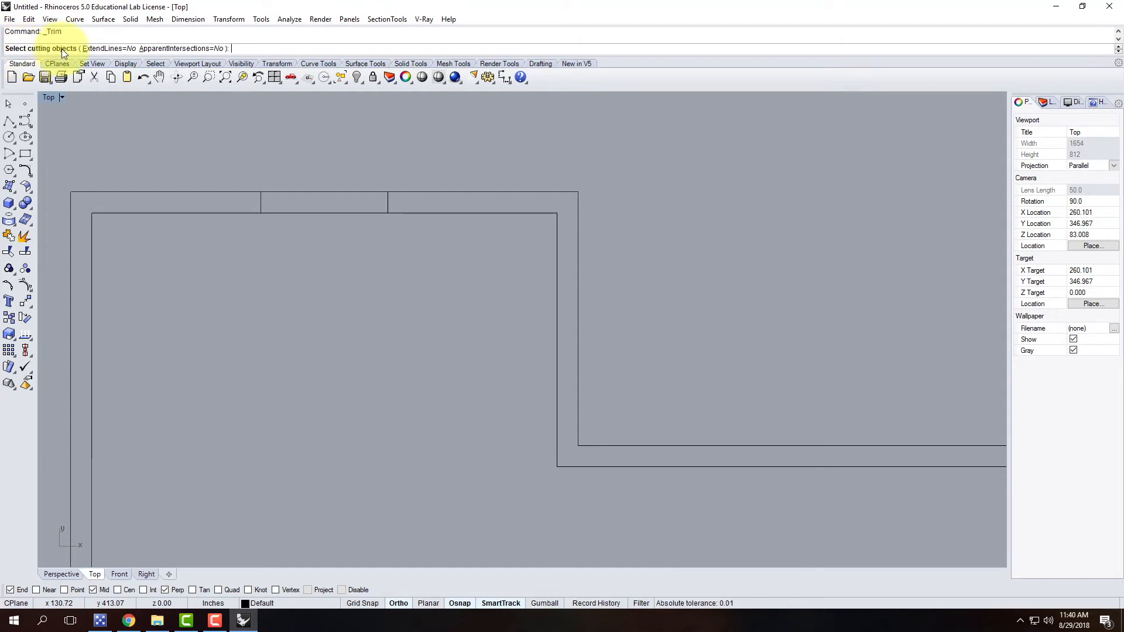
click(261, 200)
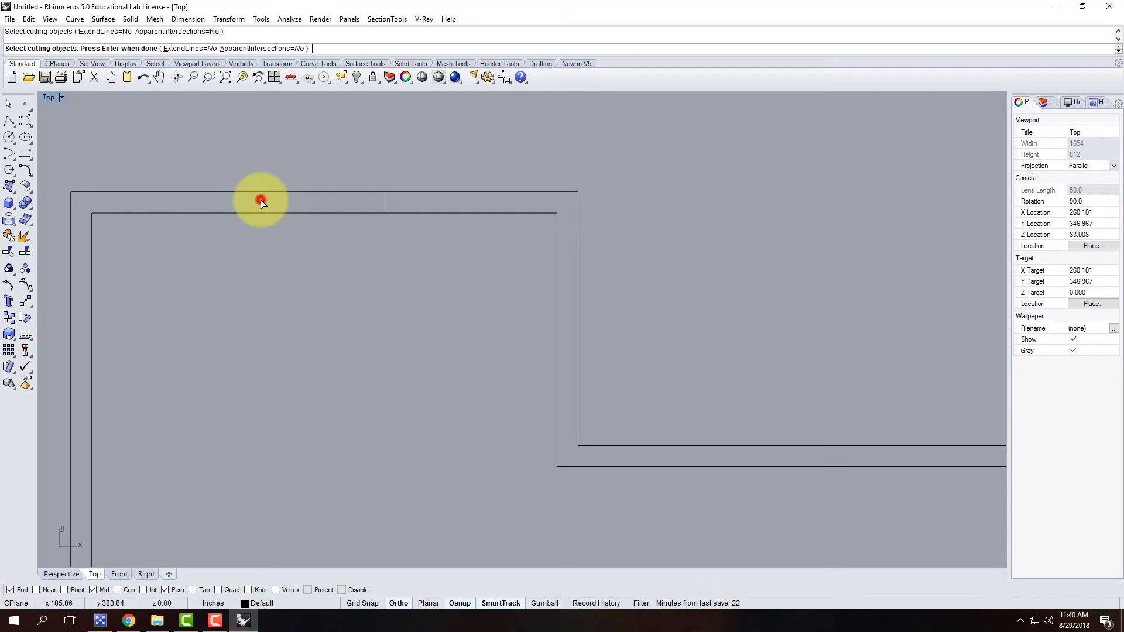
click(388, 202)
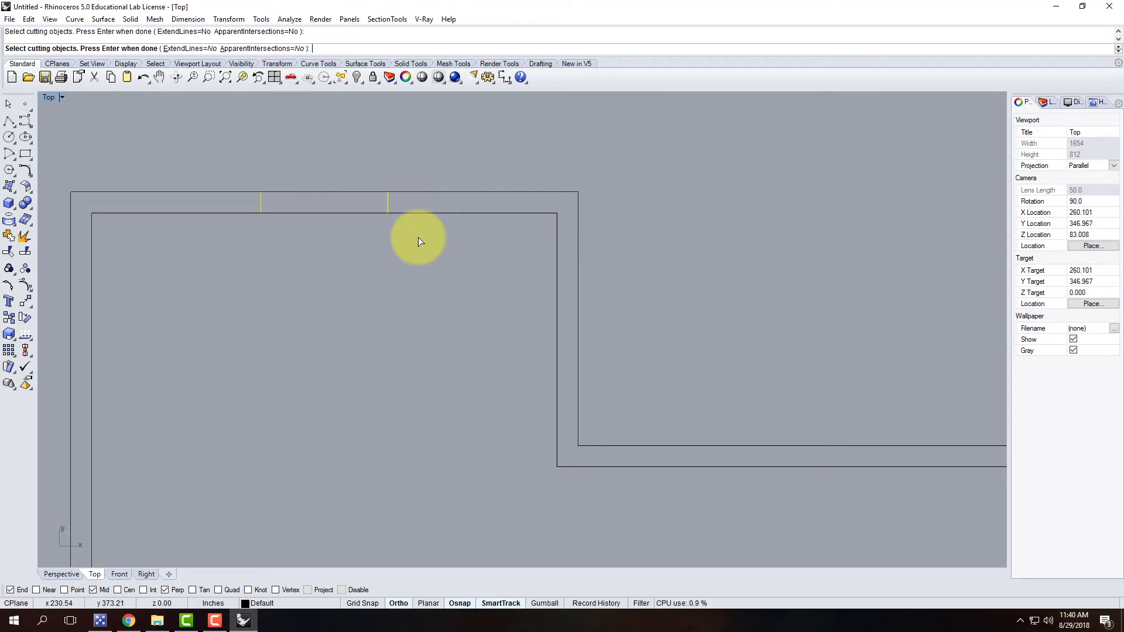
key(Return)
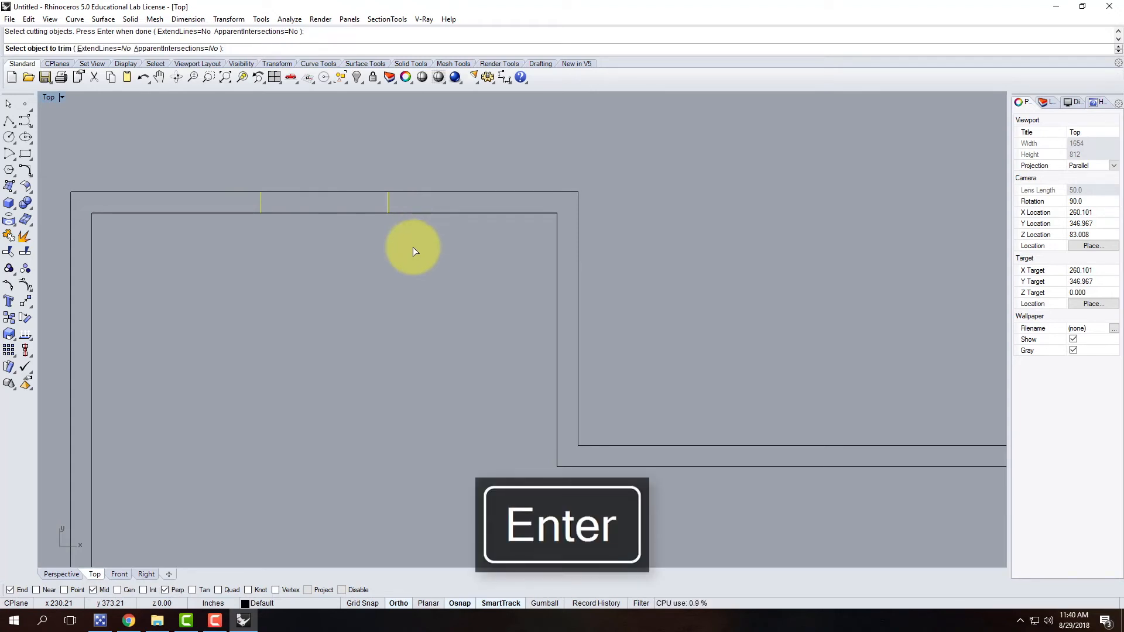
click(343, 213)
click(340, 191)
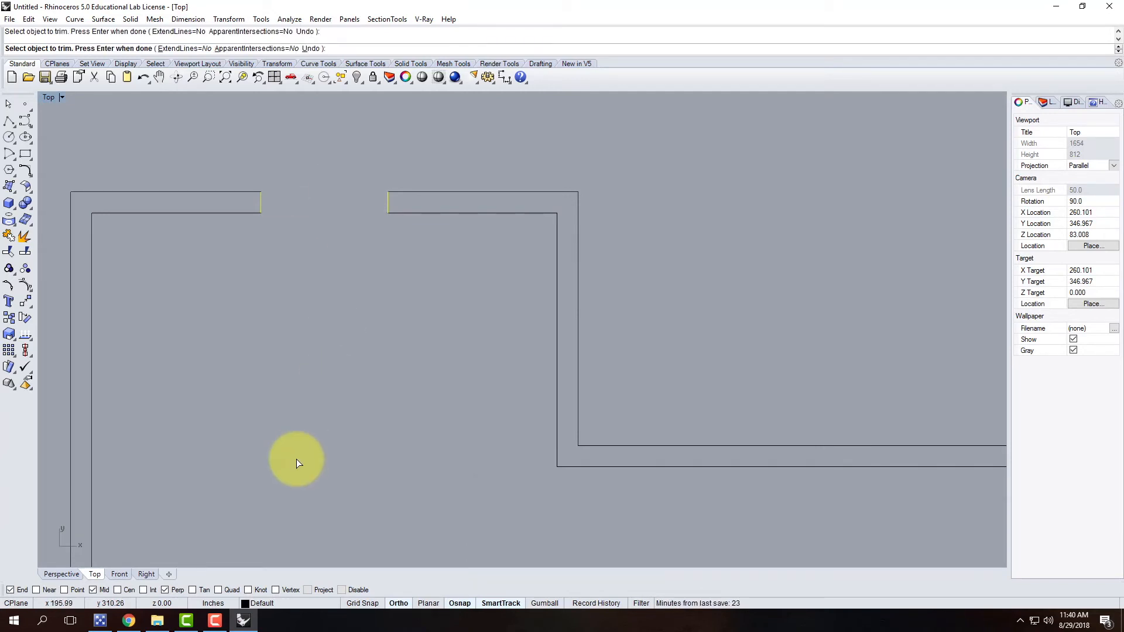
key(Return)
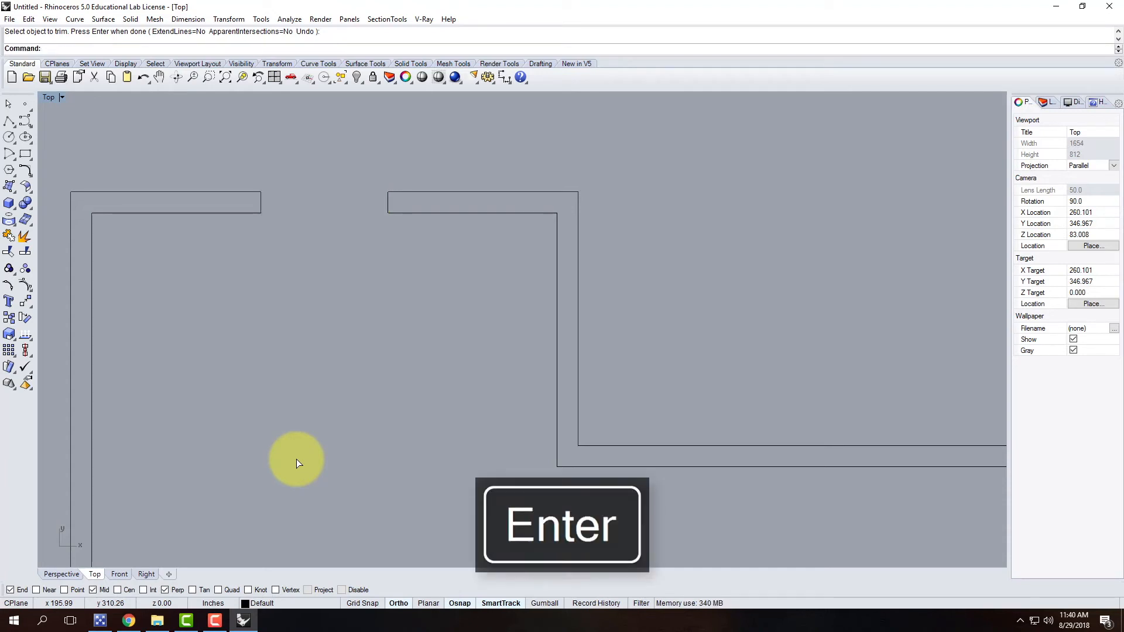
key(ctrl+z)
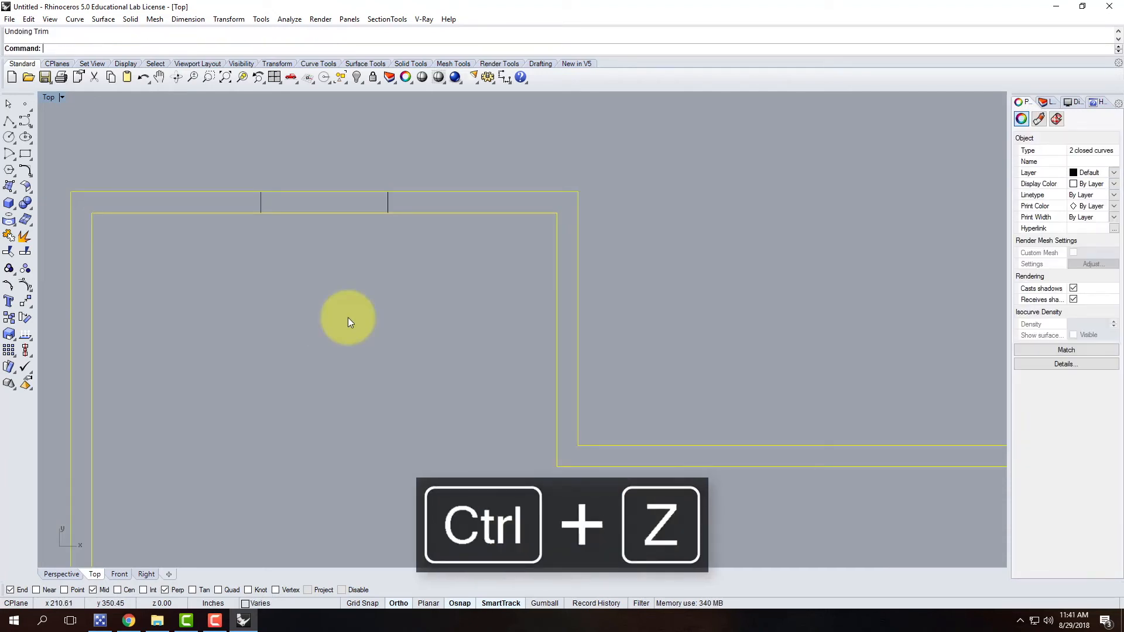
click(348, 317)
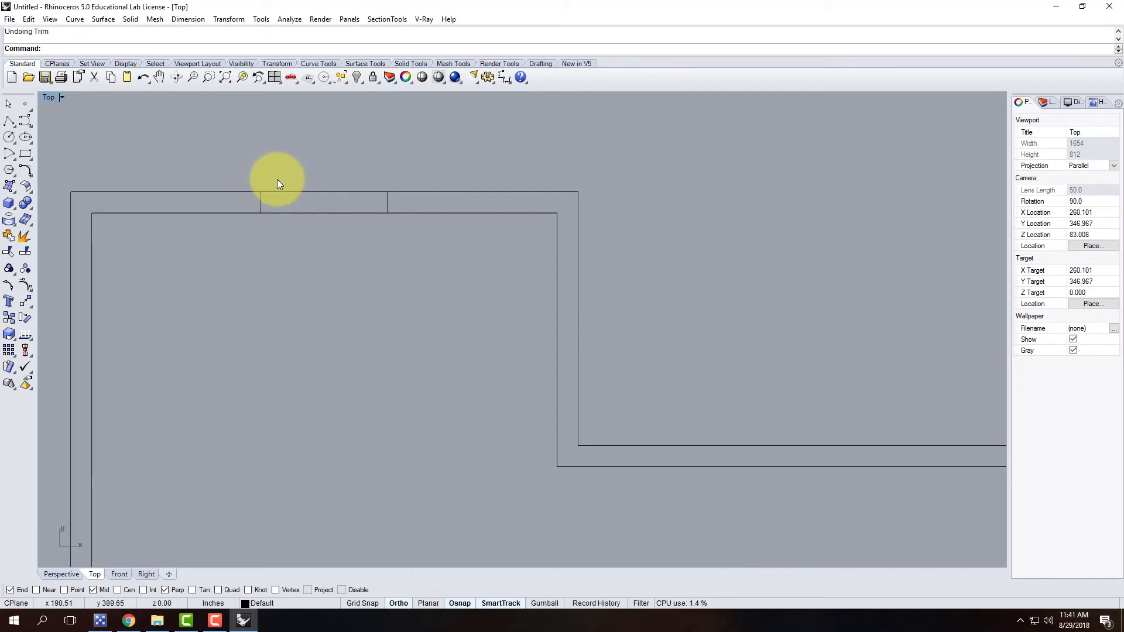
Using the two short opening lines as cutting objects, trim away both top wall edges between them with one crossing selection.
click(9, 251)
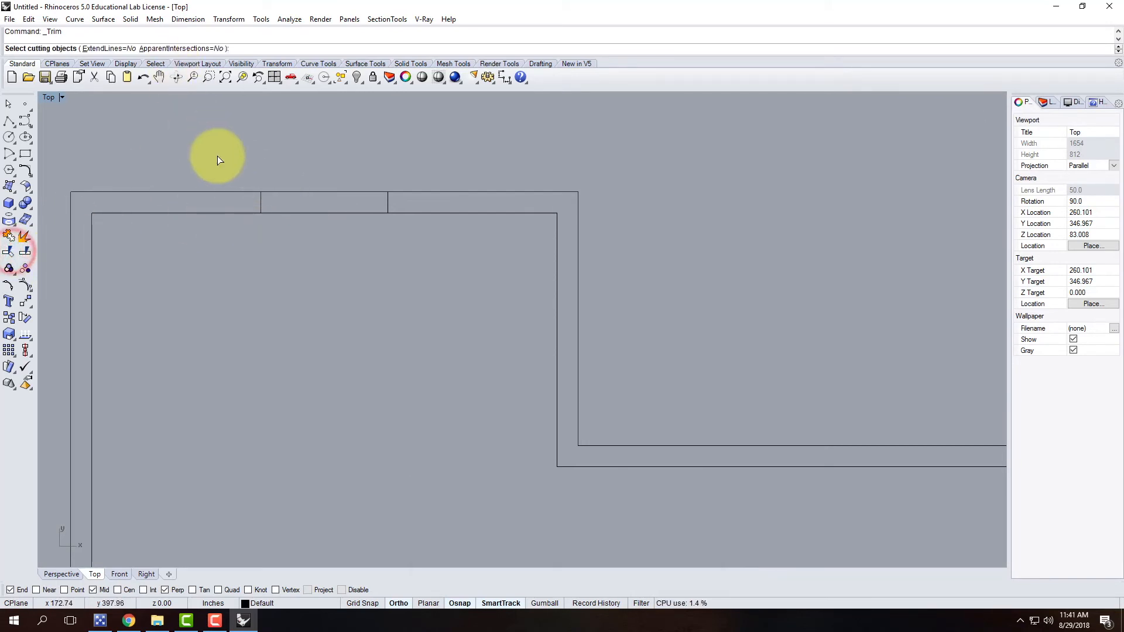
click(259, 200)
click(387, 203)
key(Return)
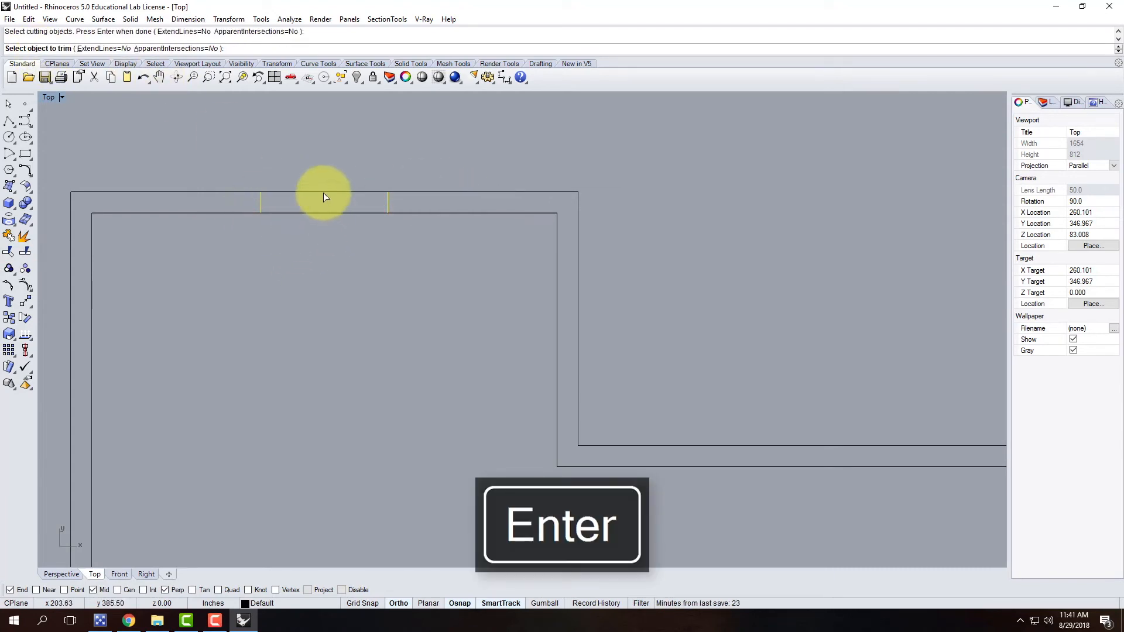
drag(350, 250, 298, 172)
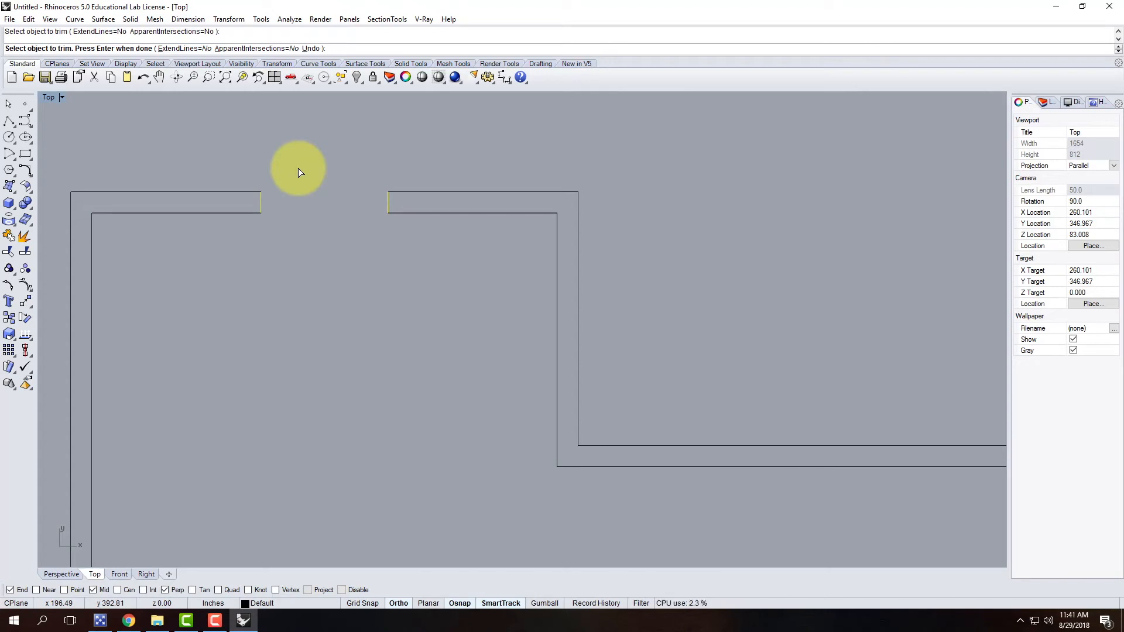
key(Return)
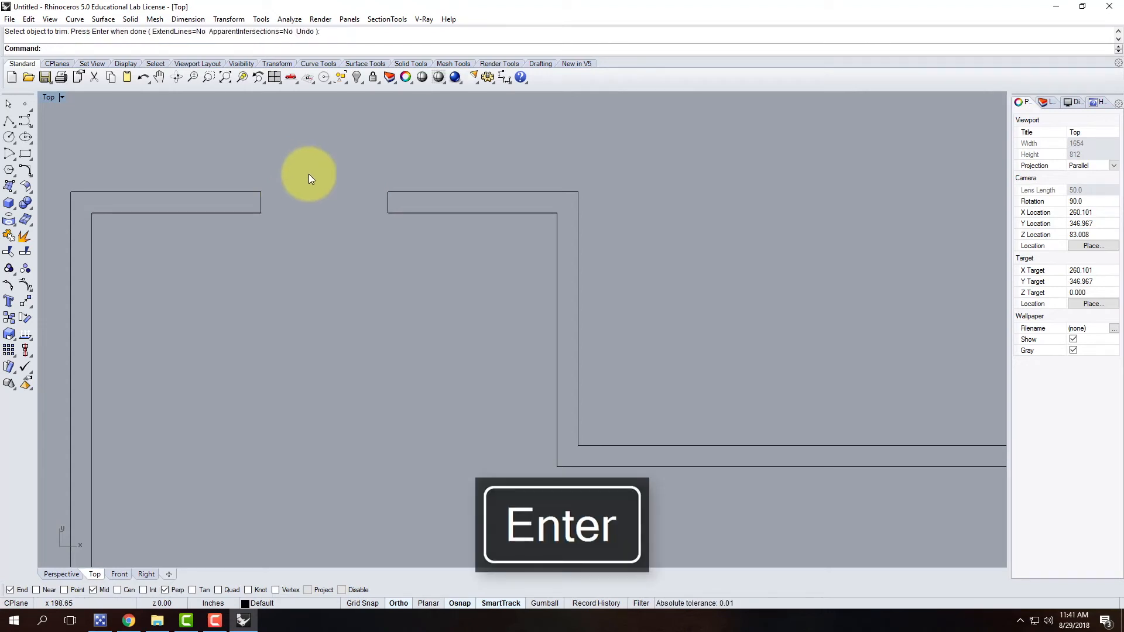
click(304, 253)
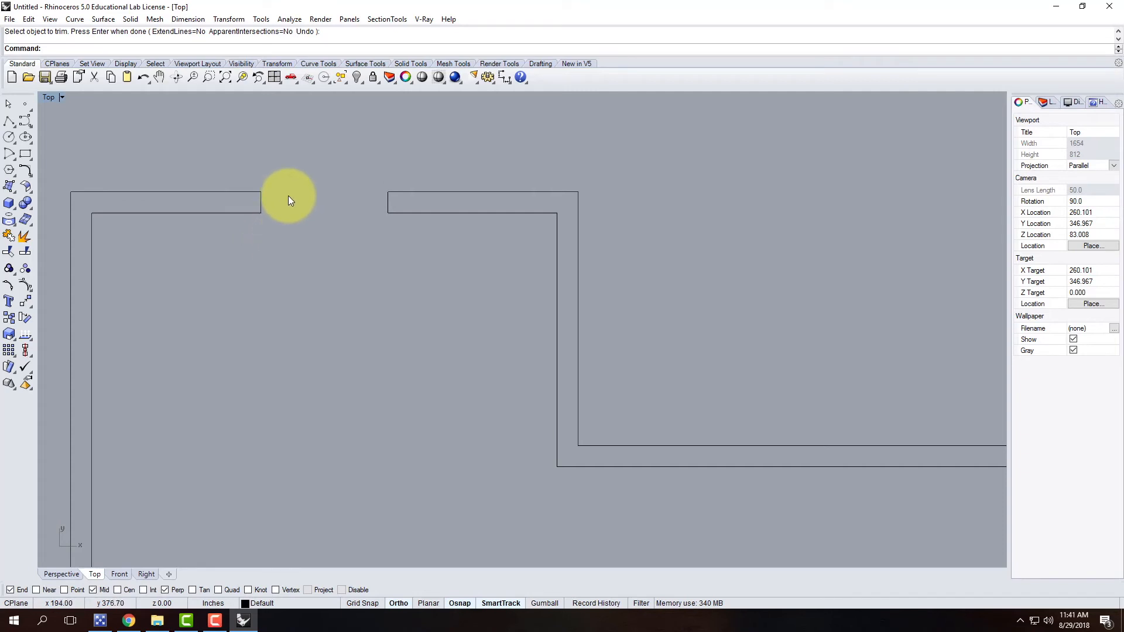
Compare window selection and crossing selection around the short line at the opening's left end, clearing the selection each time.
mouse_move(222, 150)
mouse_down()
mouse_move(339, 237)
mouse_move(339, 197)
mouse_move(341, 268)
mouse_up()
drag(222, 150, 311, 255)
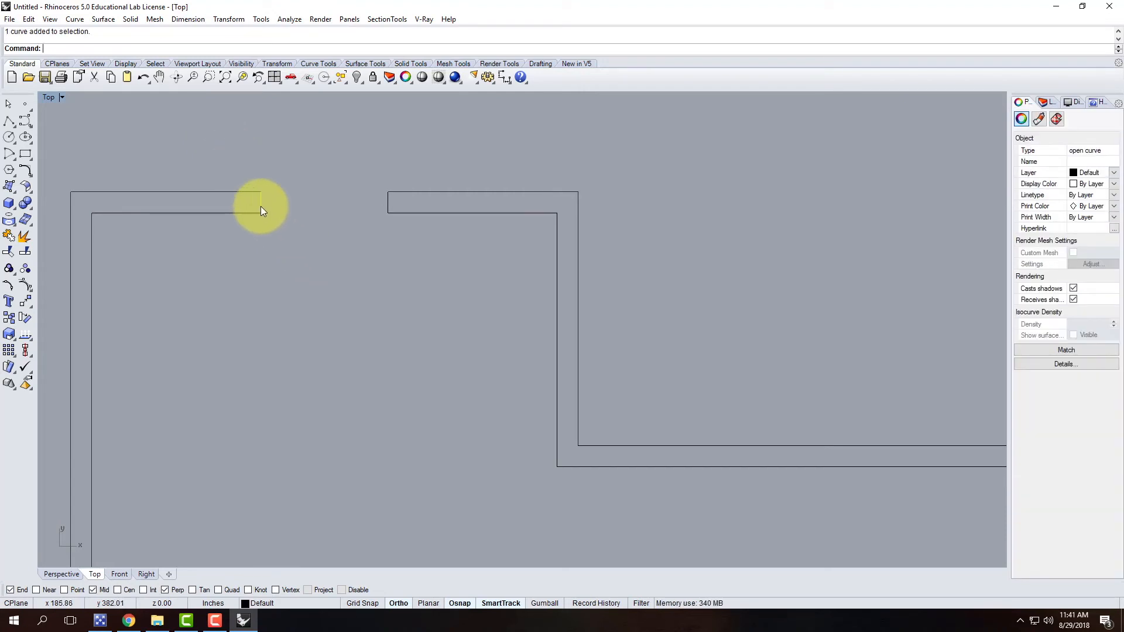
click(333, 151)
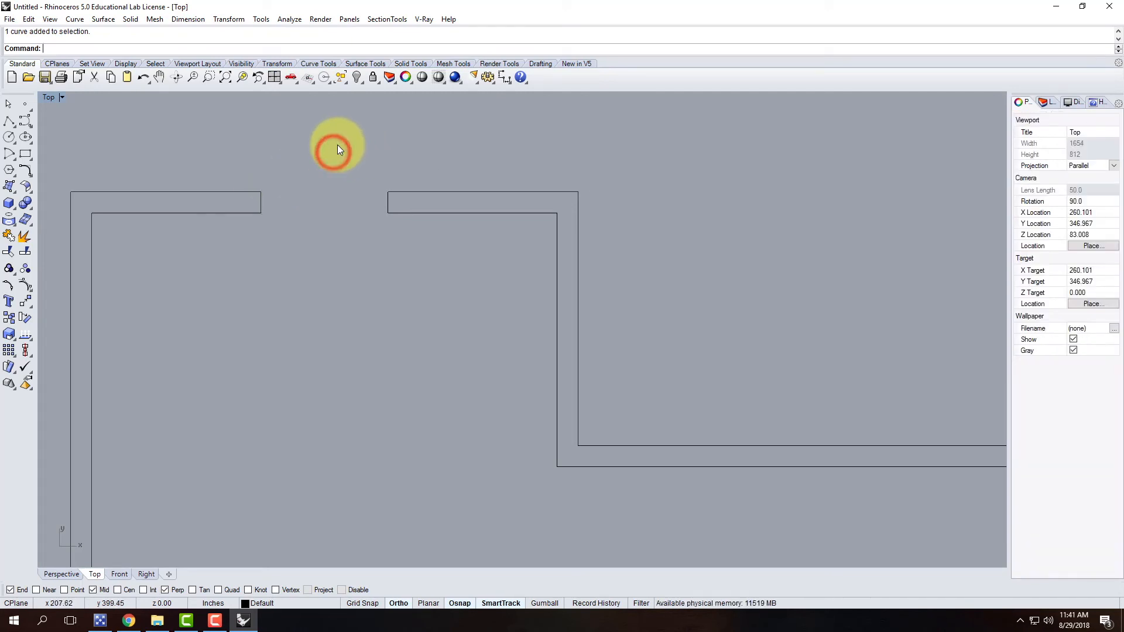
drag(337, 146, 182, 247)
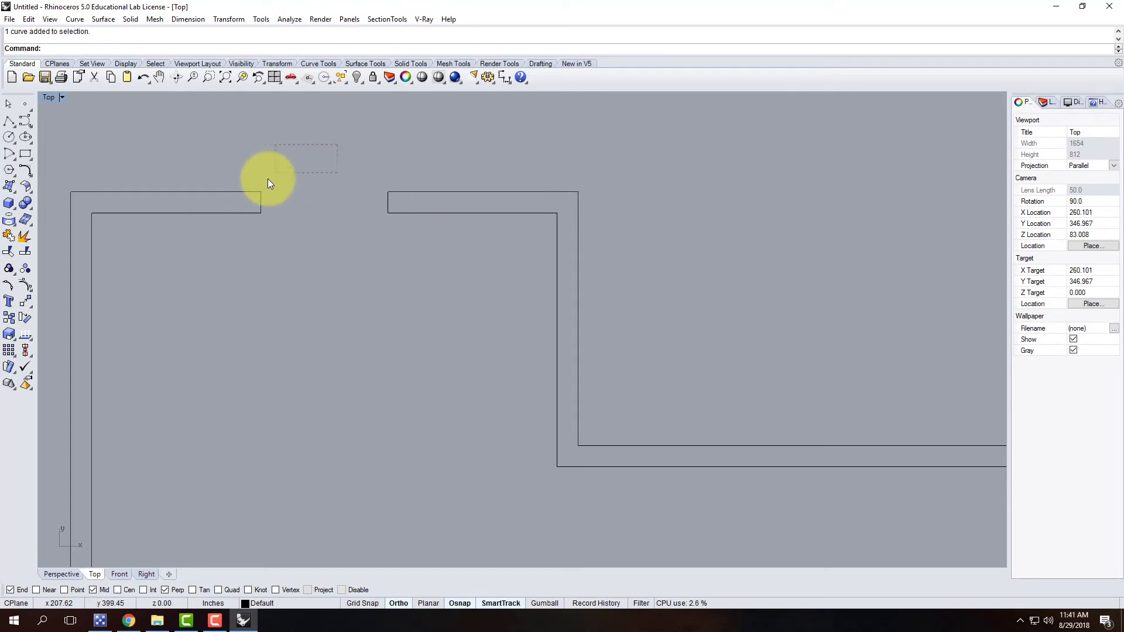
drag(188, 241, 185, 270)
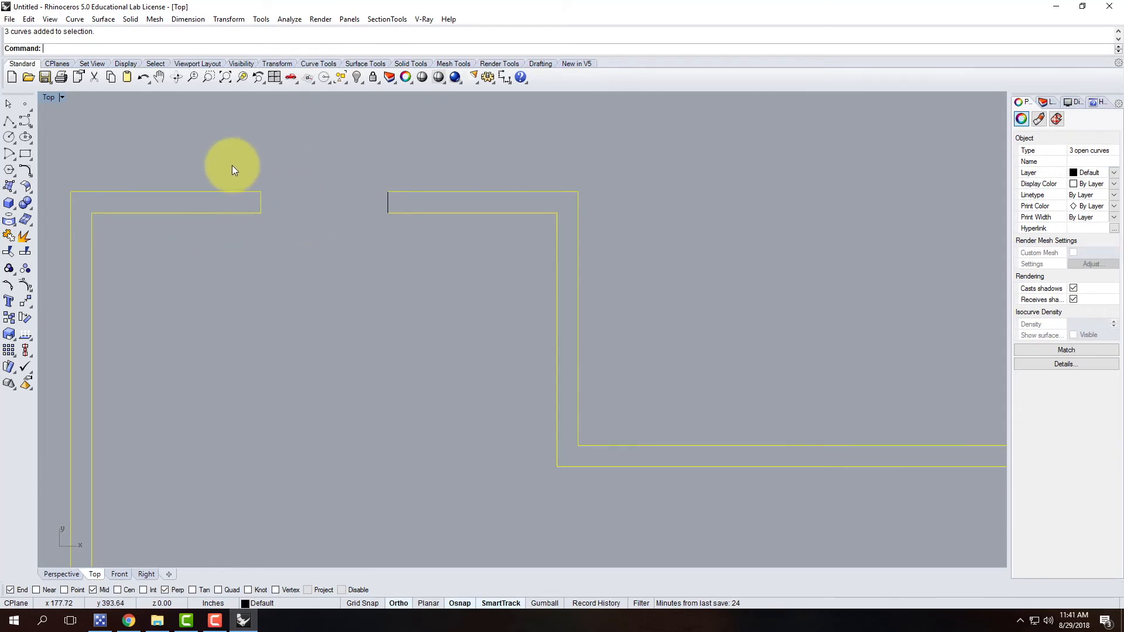
click(285, 133)
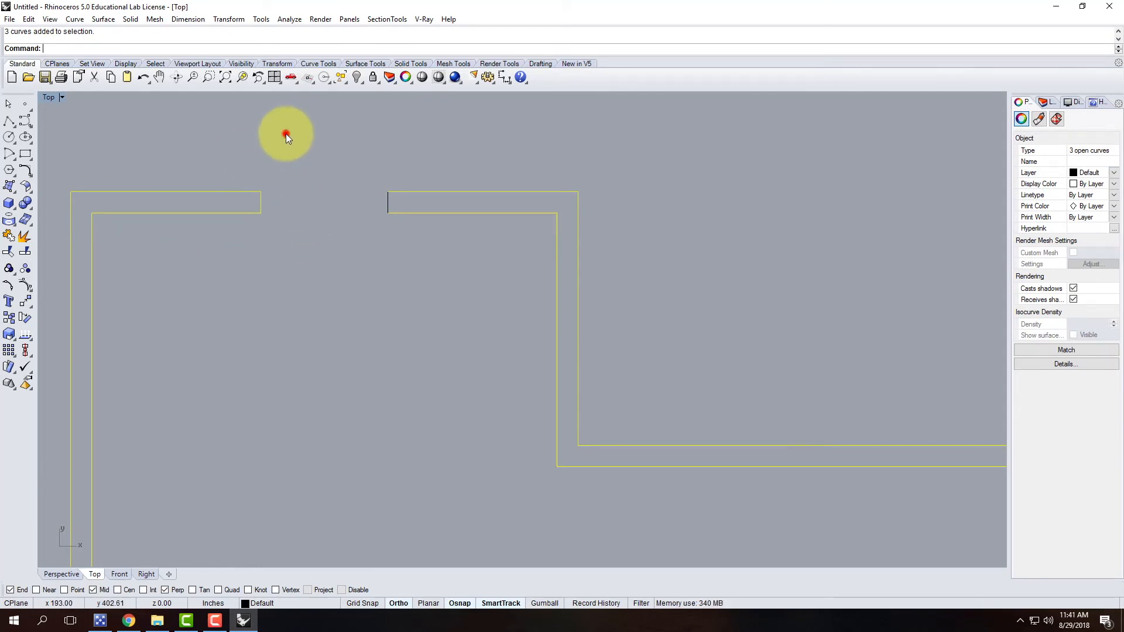
drag(209, 132, 312, 269)
click(321, 139)
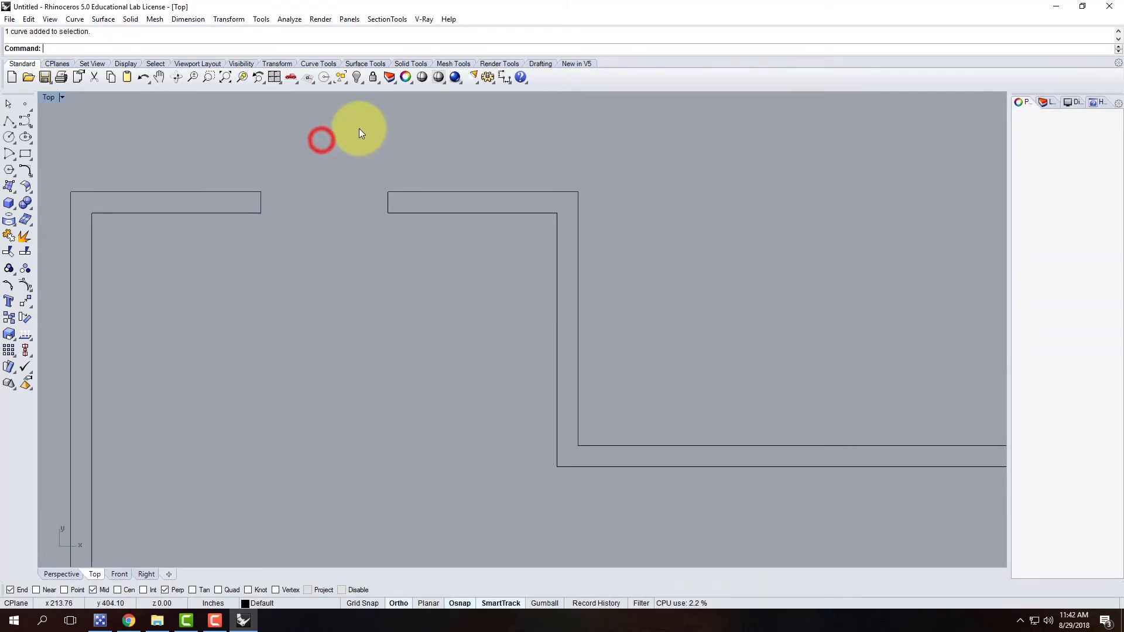
click(359, 128)
drag(296, 164, 202, 282)
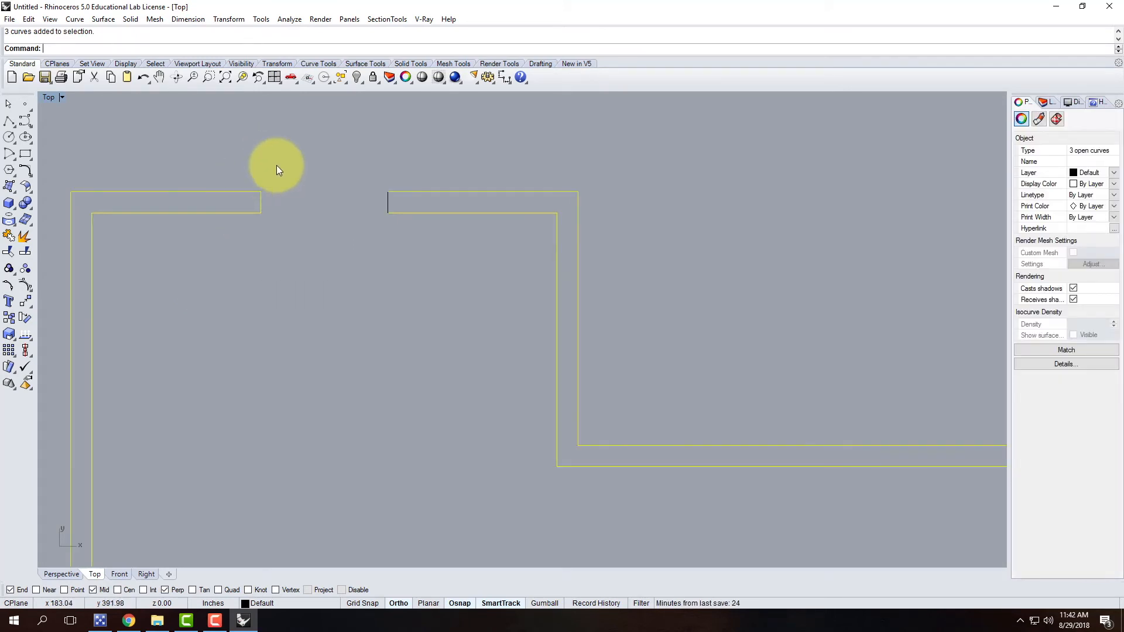
click(303, 130)
Select the outer wall curve, the opening's left short line and the inner wall curve individually, and clear the selection.
click(257, 192)
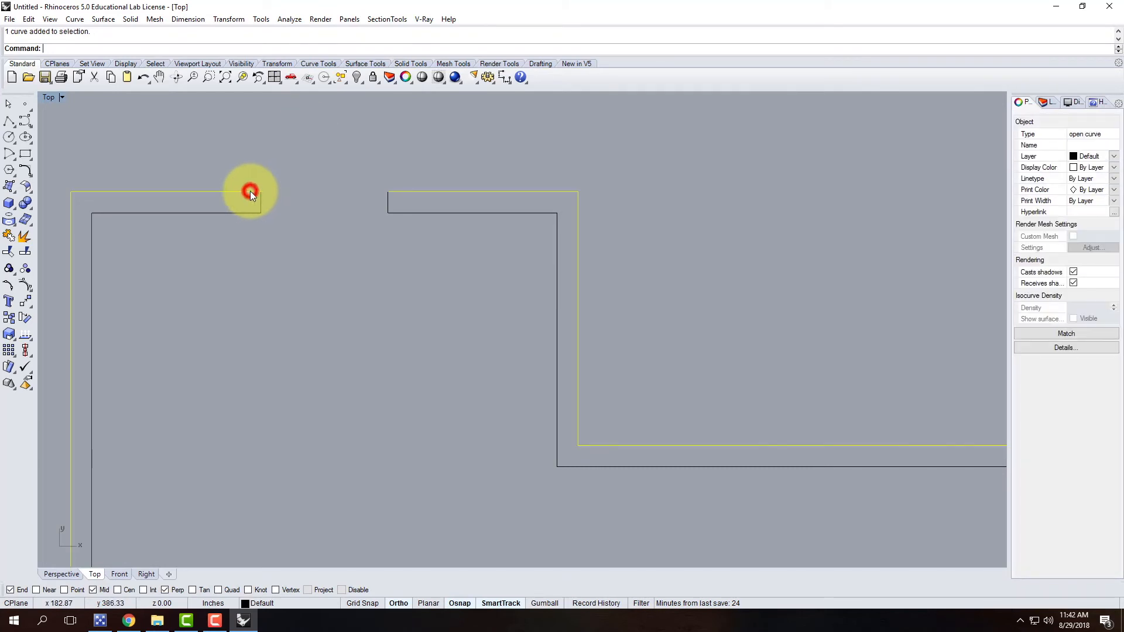
click(261, 200)
click(246, 212)
click(374, 141)
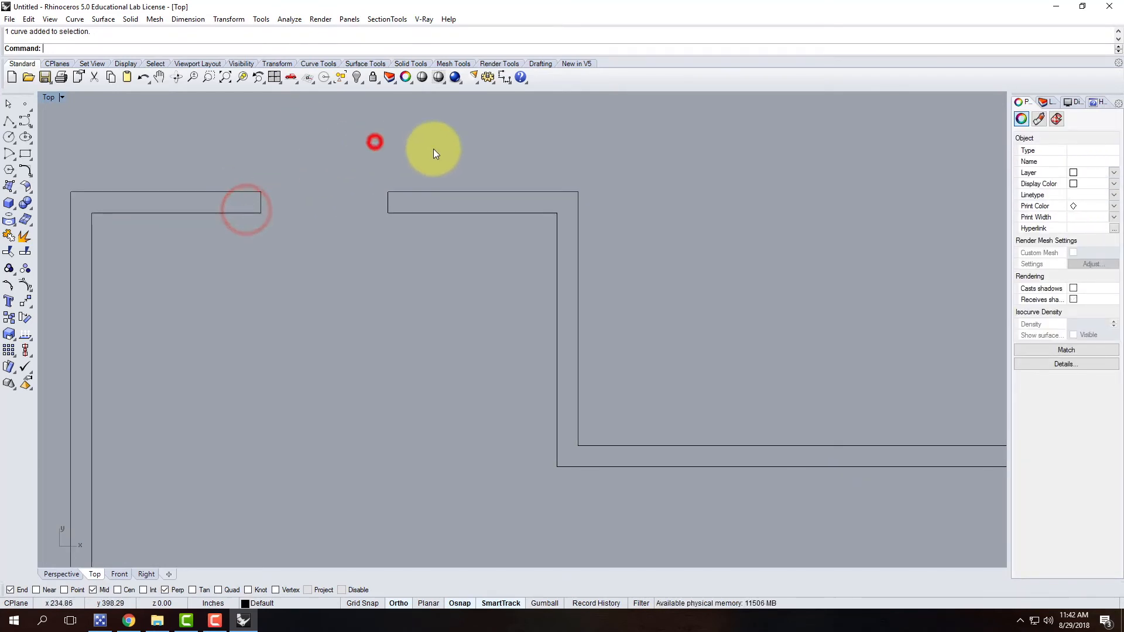
Join the outer and inner wall curves with both short opening lines into one closed curve, and select it once to check.
click(426, 140)
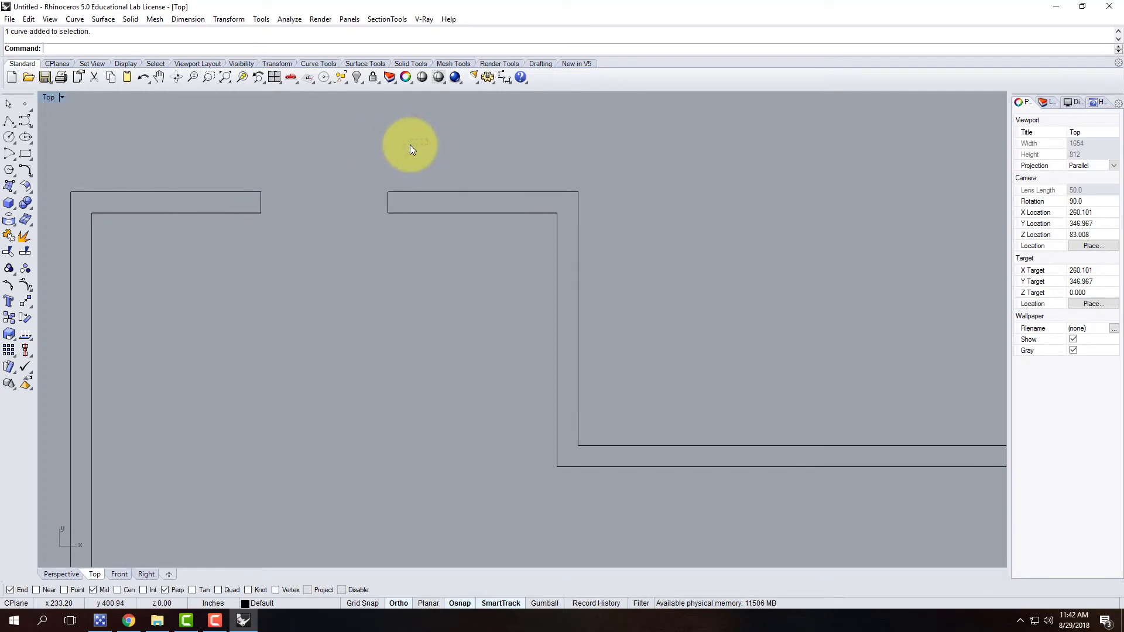
drag(219, 264, 219, 264)
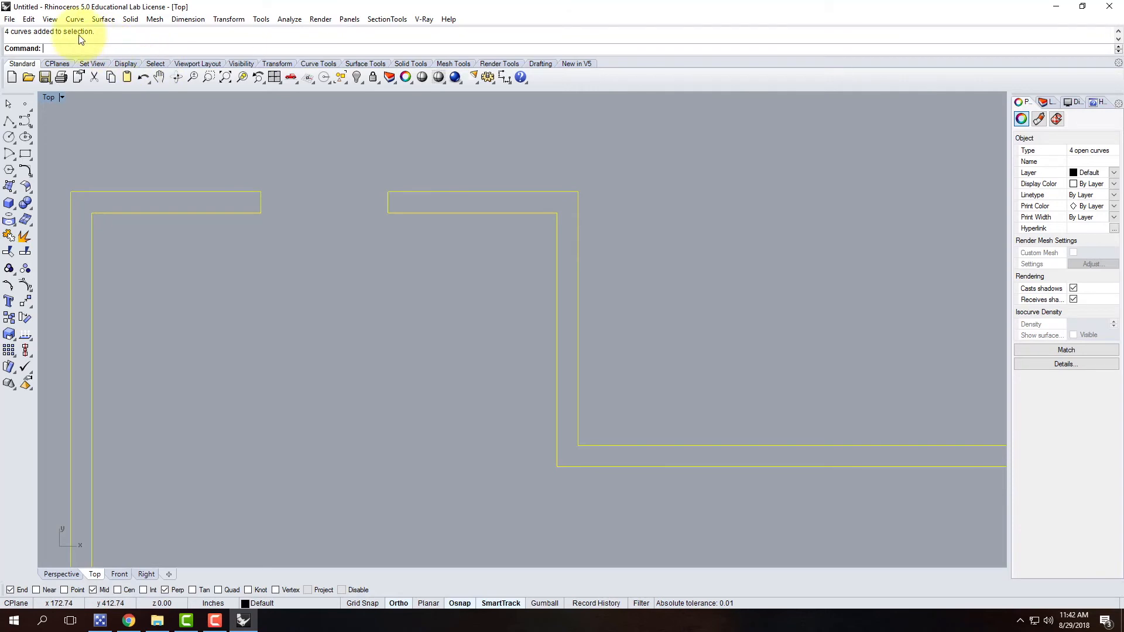
click(28, 19)
click(82, 256)
click(240, 250)
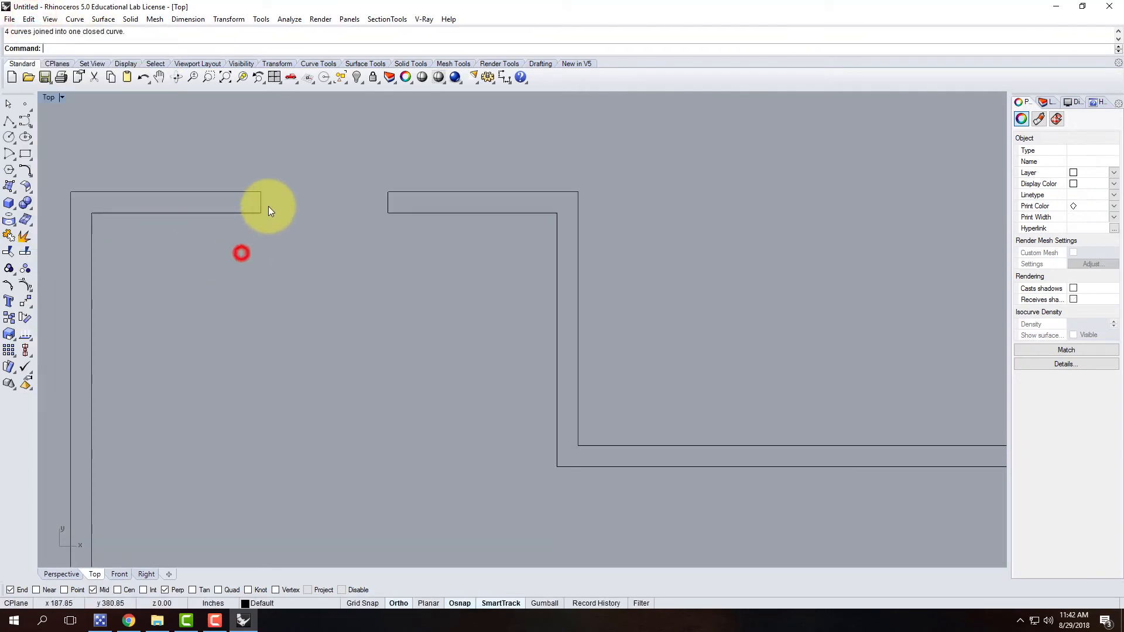
click(263, 198)
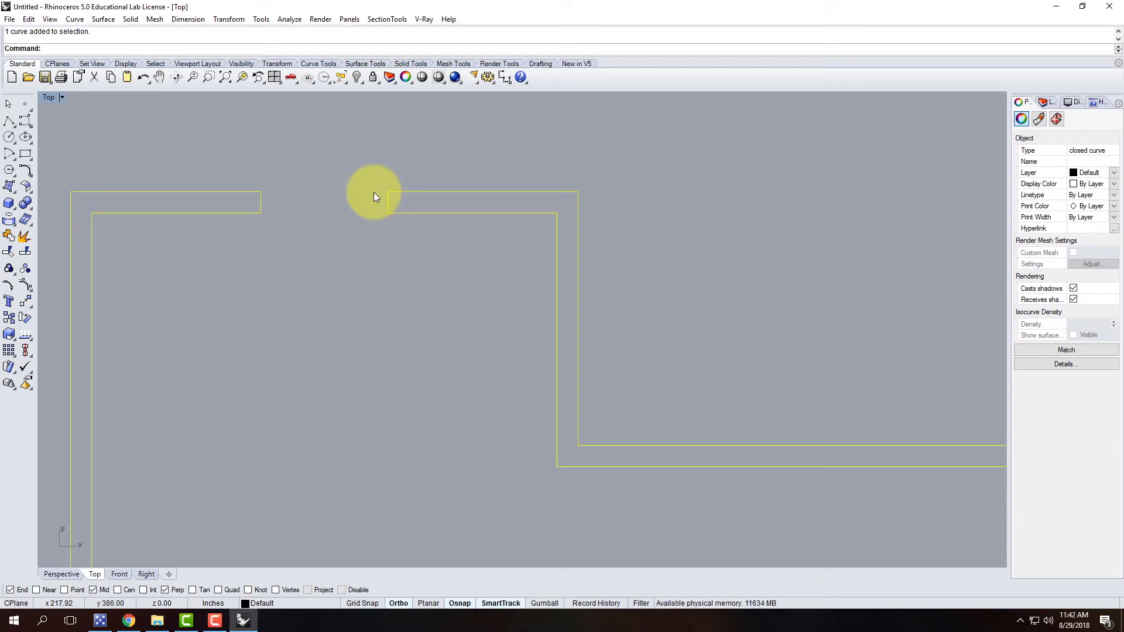
click(350, 181)
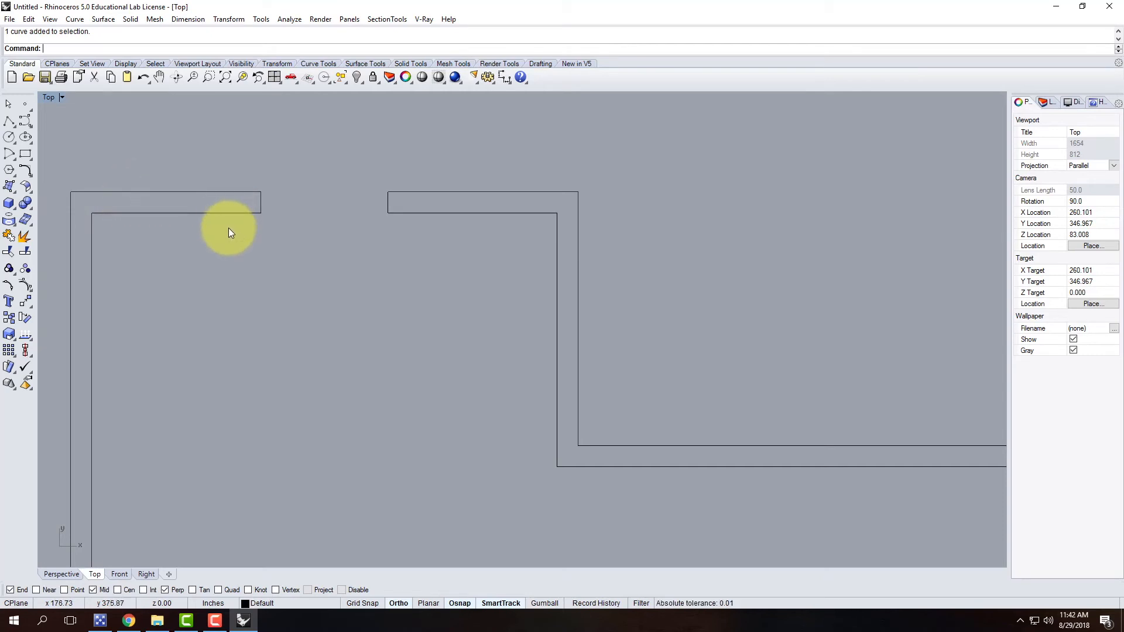
Draw a polyline from the top wall's outer left corner 1'6" along the outer edge and perpendicularly down to the inner edge.
click(7, 123)
click(69, 187)
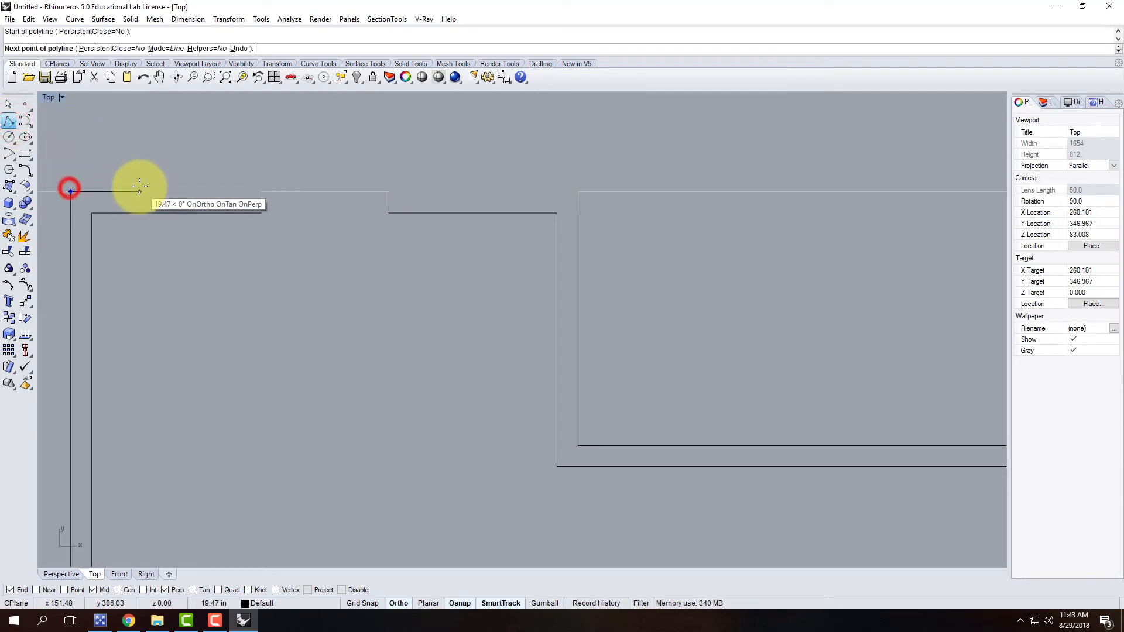
text(1'6")
key(Return)
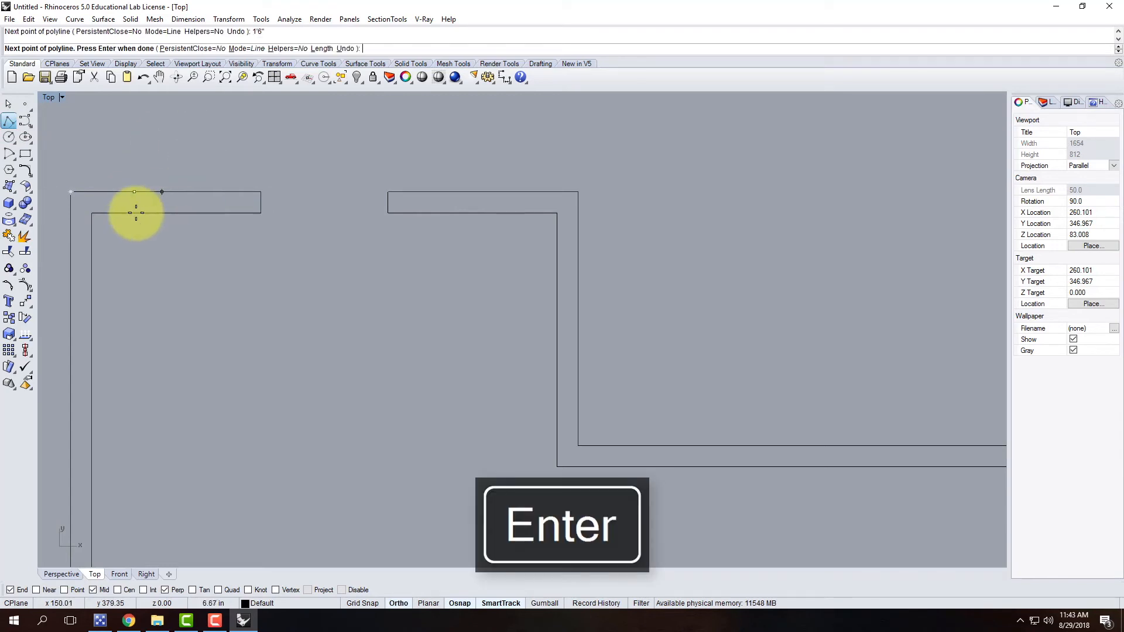
key(Return)
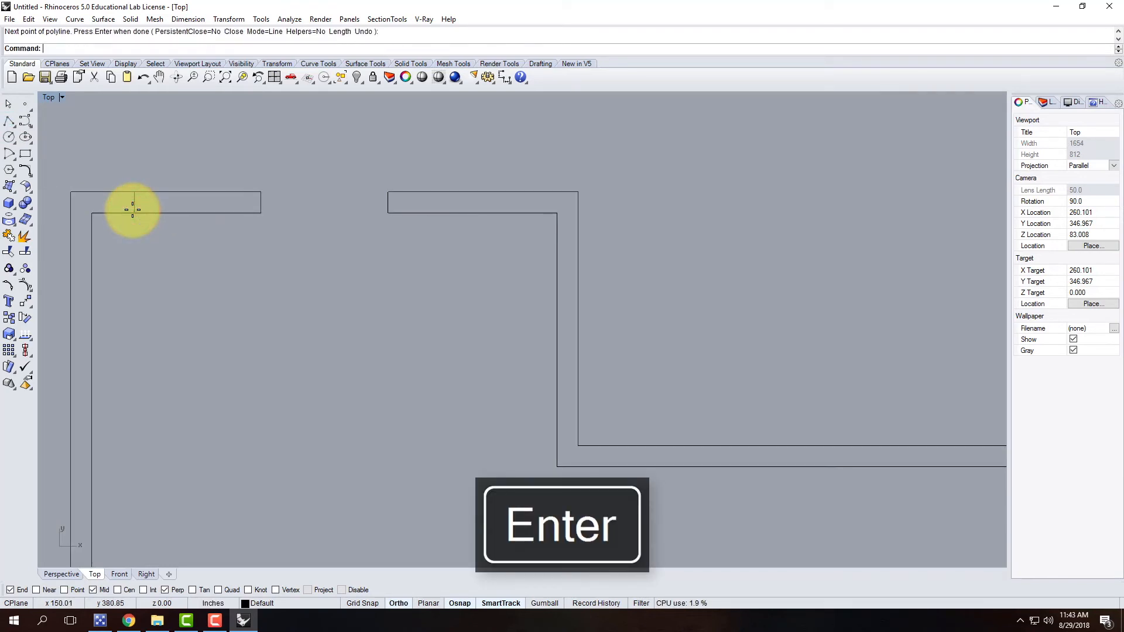
Draw a polyline from the marker's upper end 2' along the outer wall edge and perpendicularly down to the inner edge.
click(9, 121)
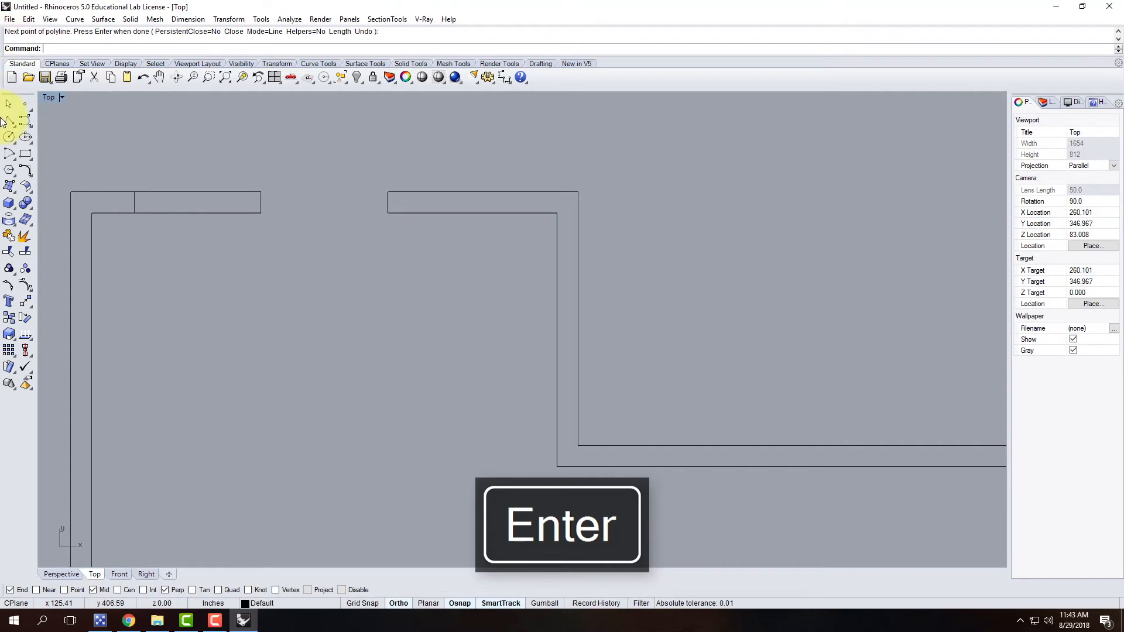
click(134, 192)
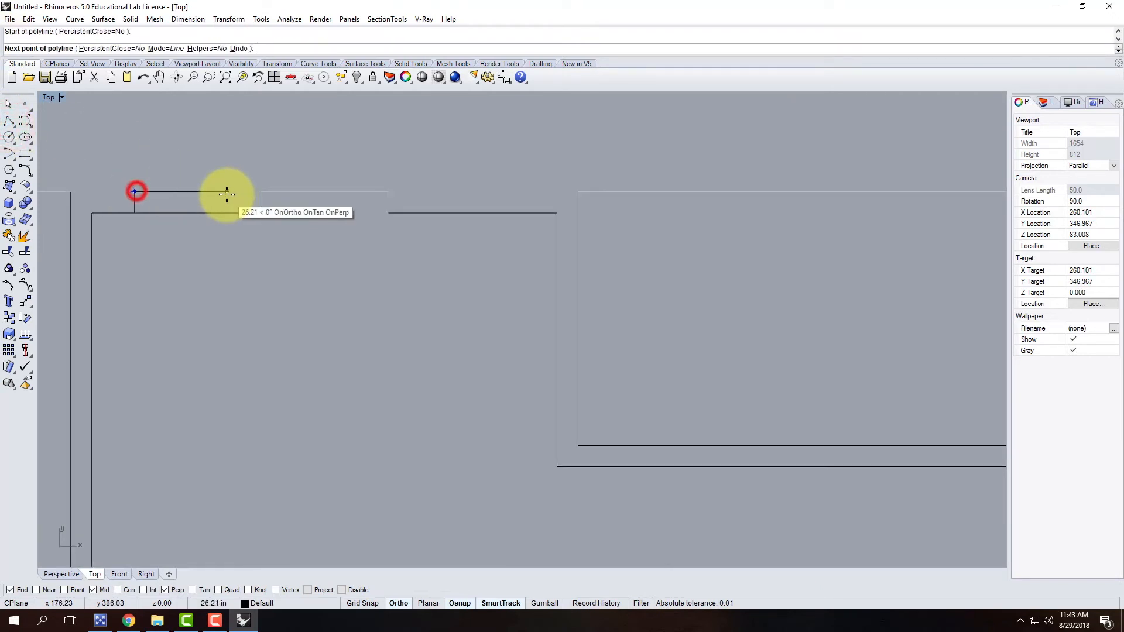
text(24)
key(Return)
click(226, 194)
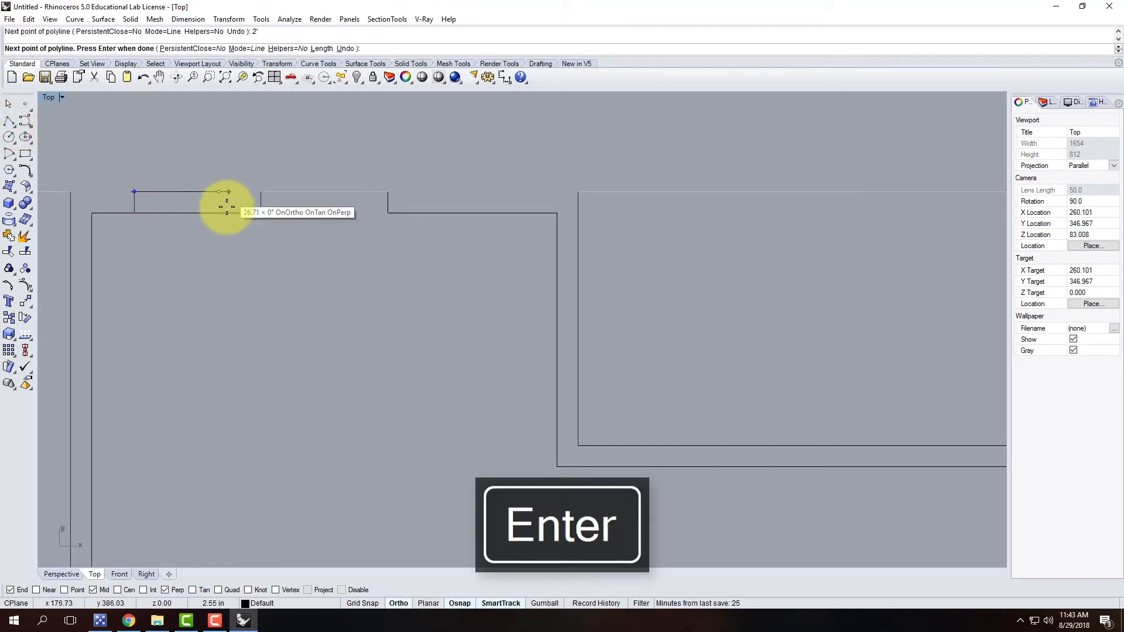
click(215, 212)
key(Return)
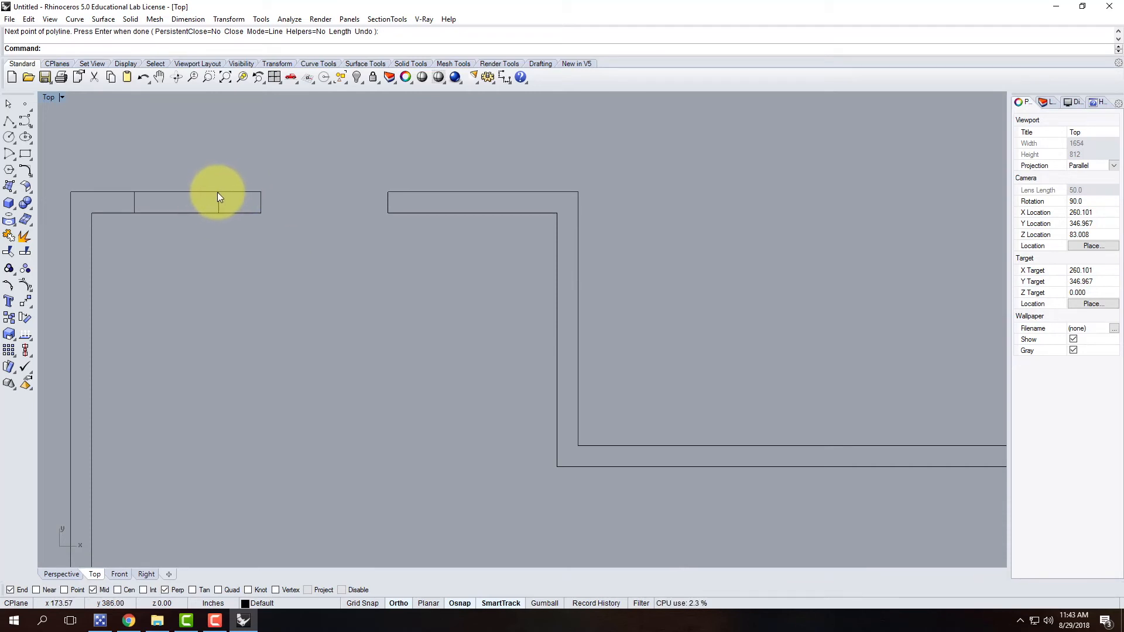
Select the second polyline and the wall curve in turn, and delete both marker polylines from the top wall's left segment.
click(158, 190)
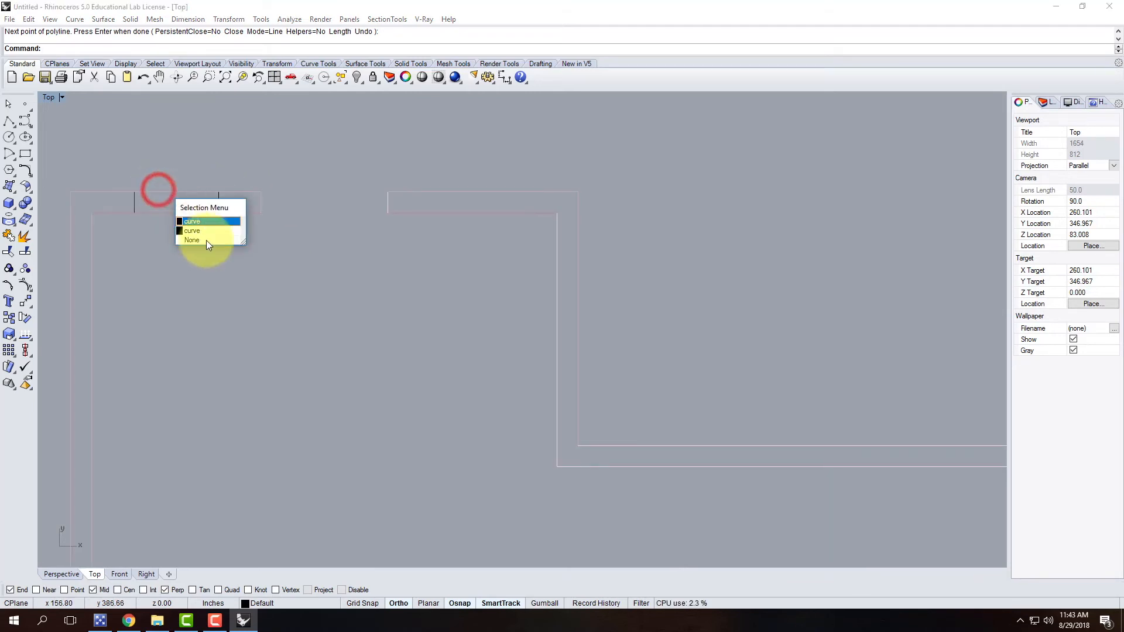
click(206, 230)
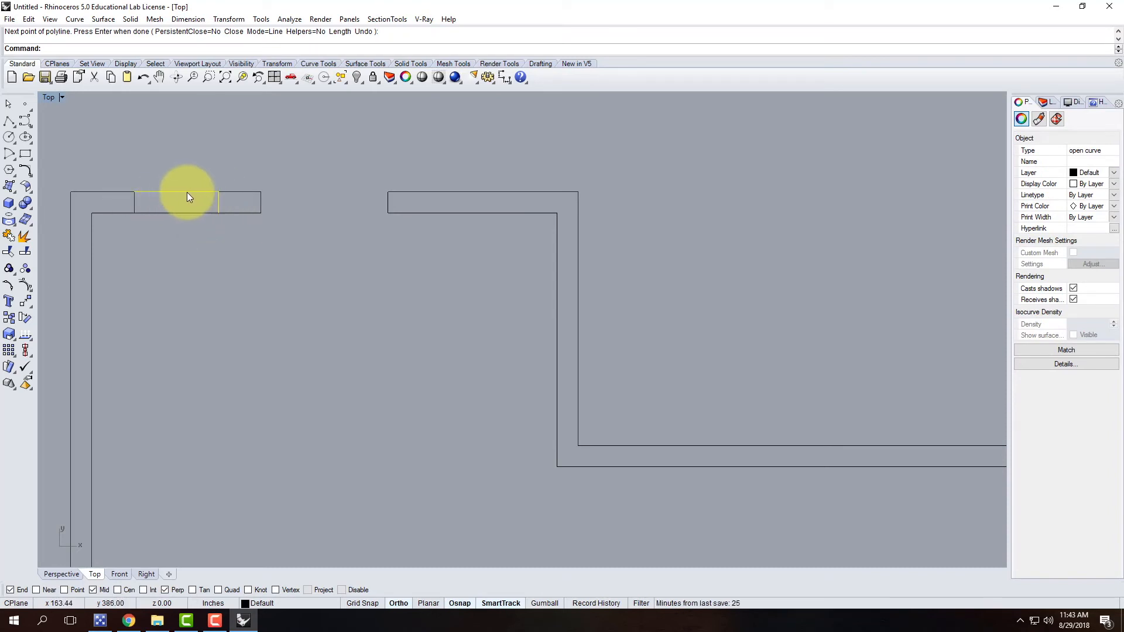
click(239, 192)
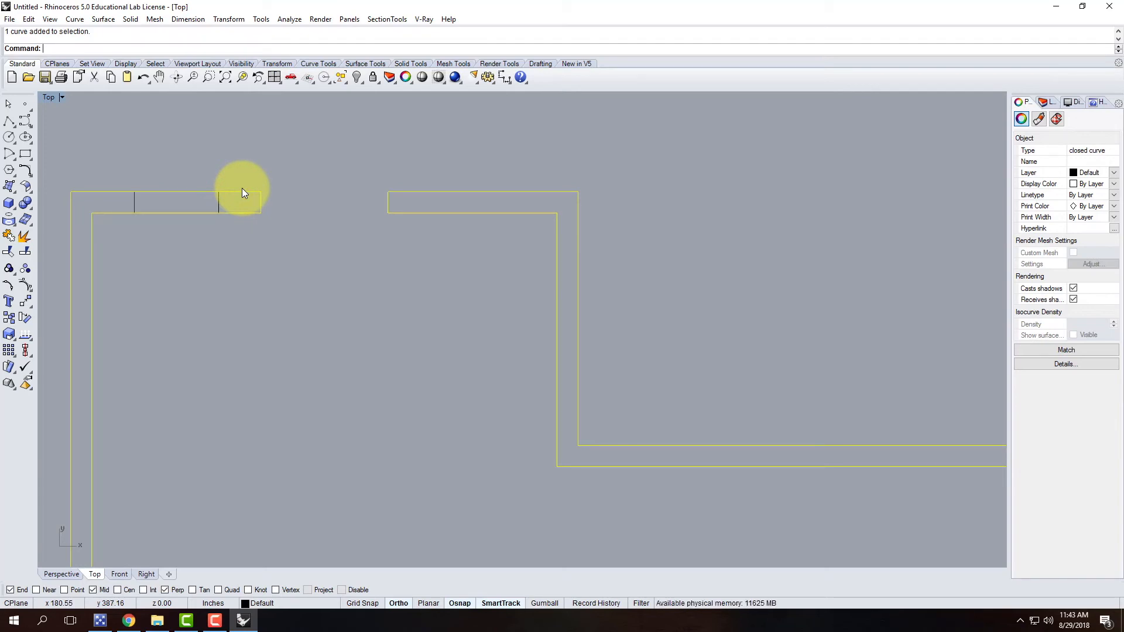
drag(232, 201, 113, 206)
key(Delete)
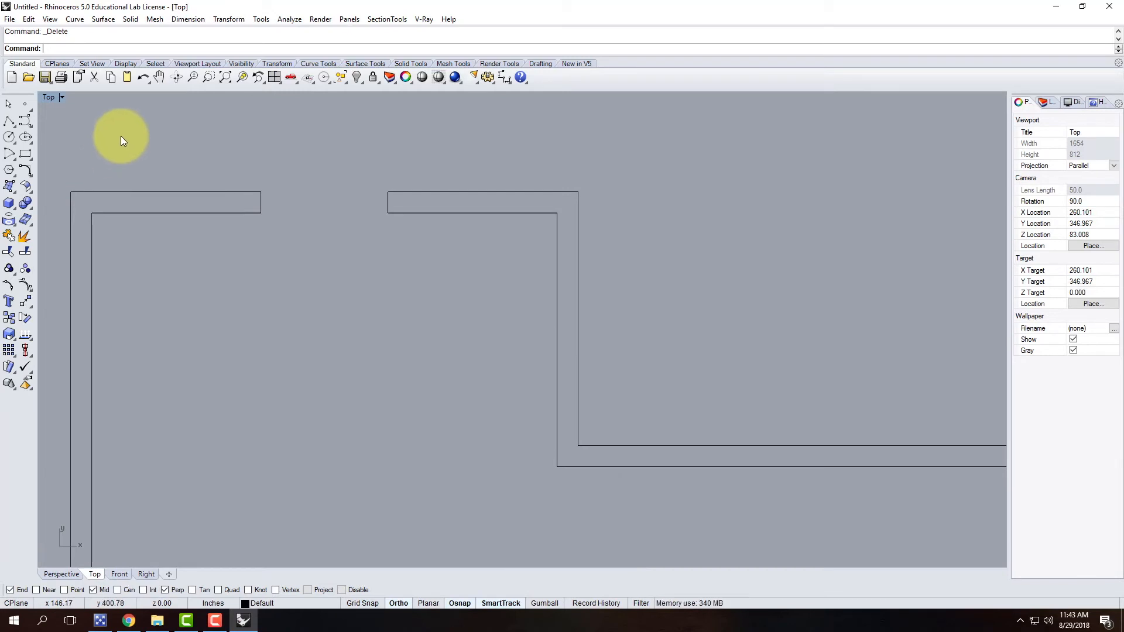
Draw a short polyline across the top wall, starting 1'6" from its outer left corner by SmartTrack, and select it to check.
click(10, 123)
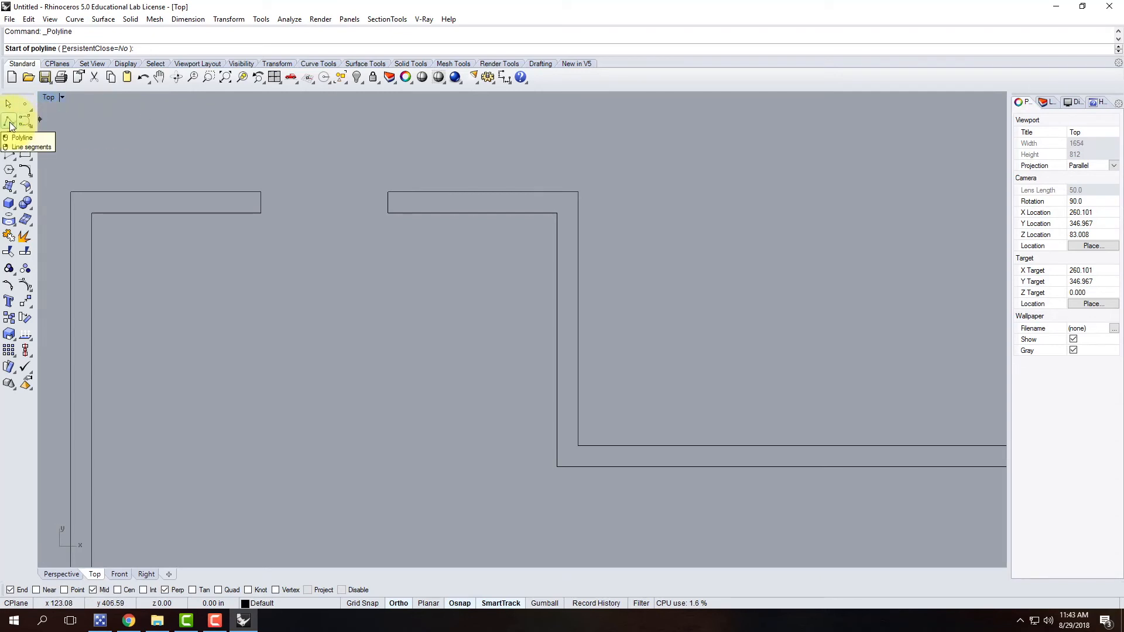
click(70, 190)
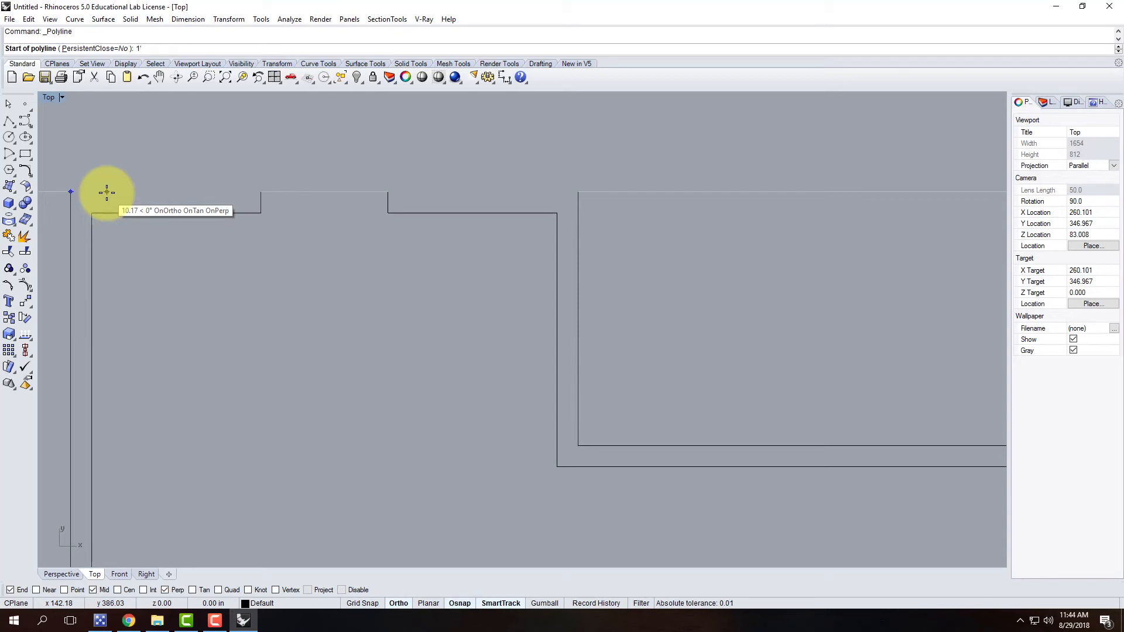
key(Return)
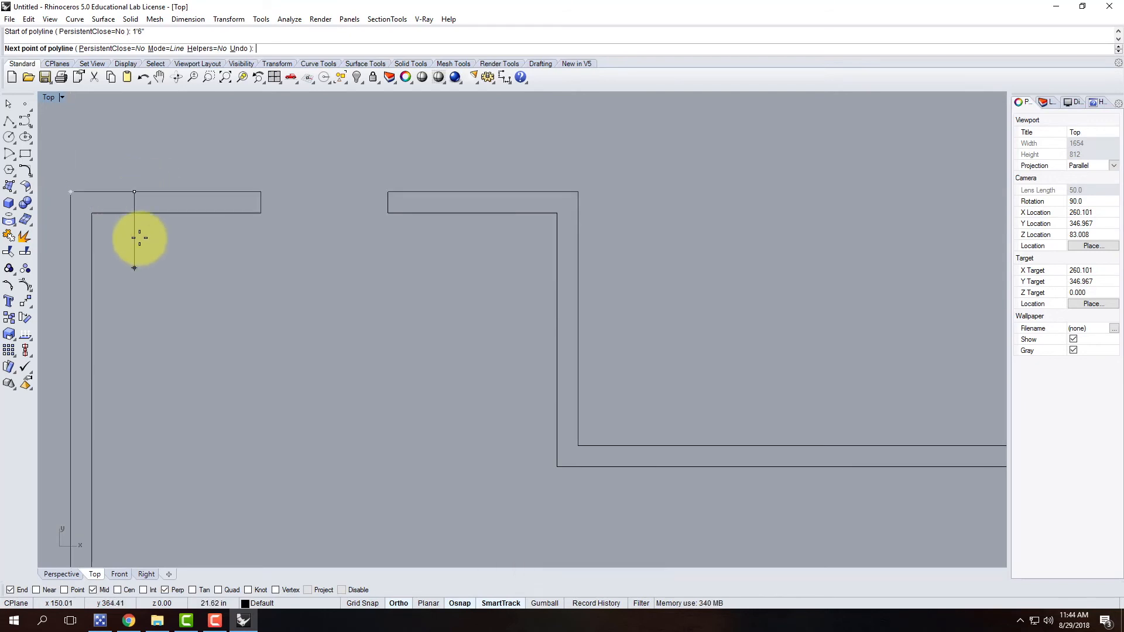
click(137, 212)
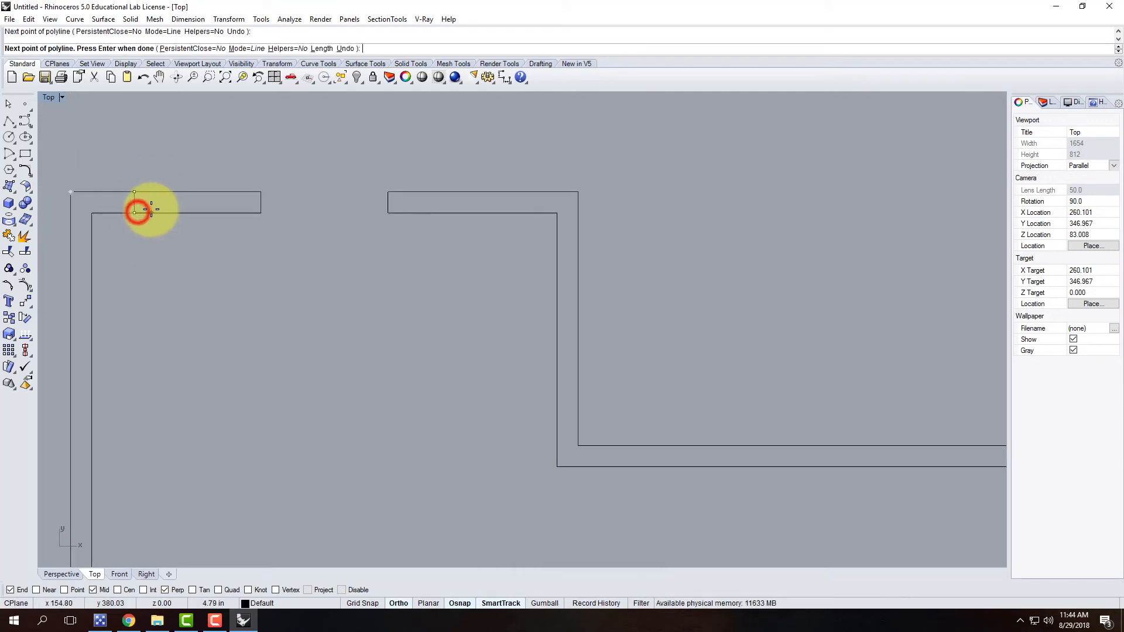
key(Return)
click(136, 204)
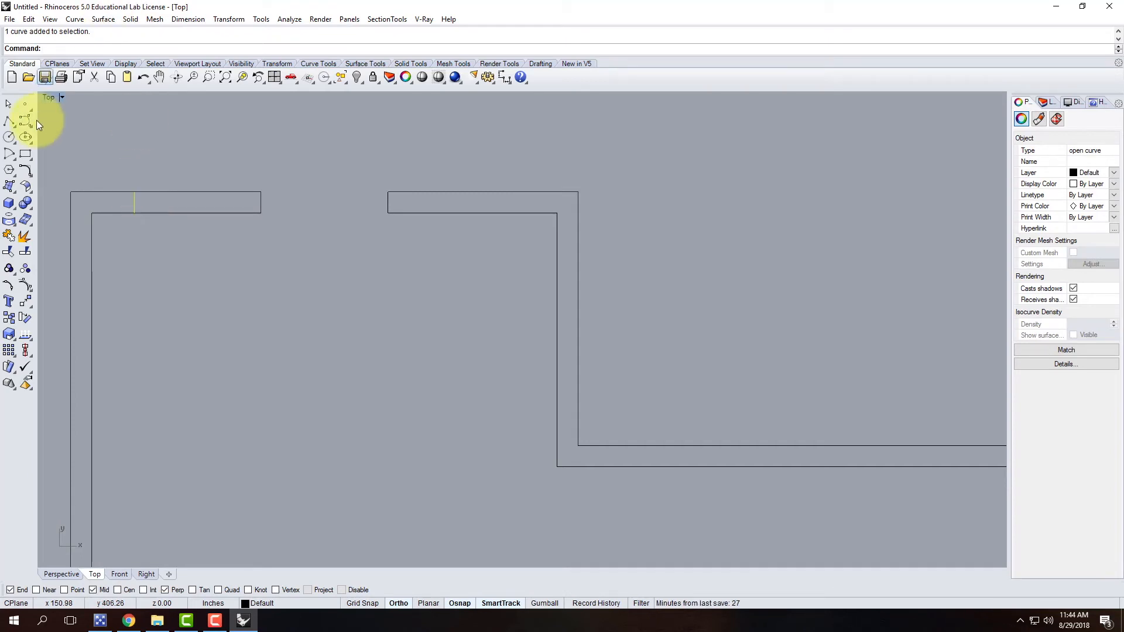
Draw a second short polyline across the wall, tracked 2' from the first line's upper end, and select each line to check.
click(8, 121)
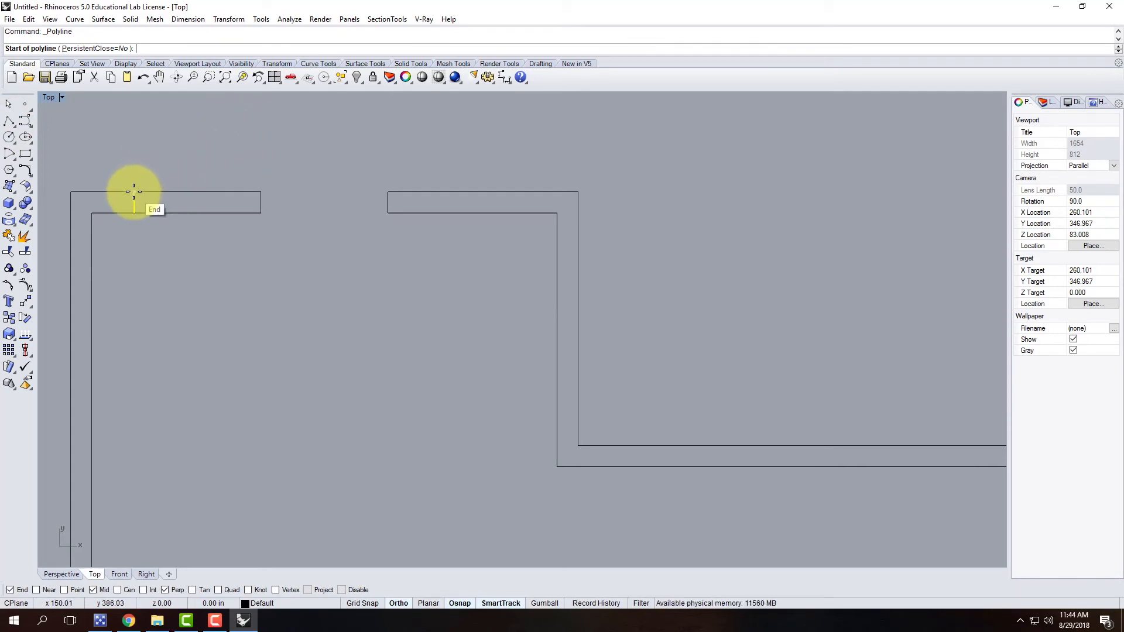
mouse_move(133, 191)
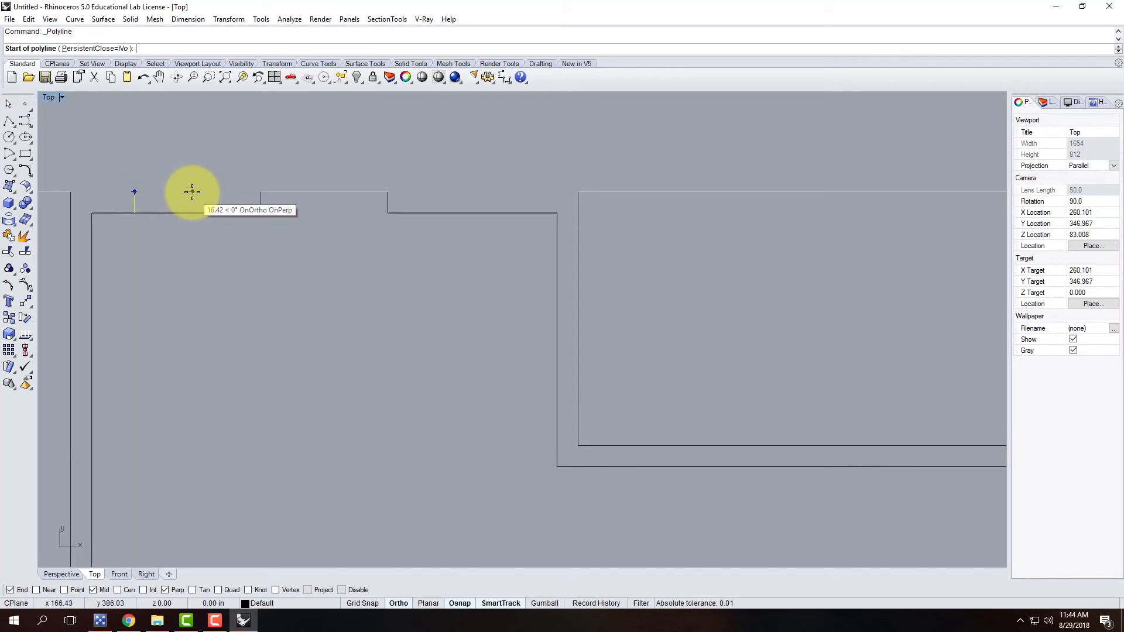
text(2')
key(Return)
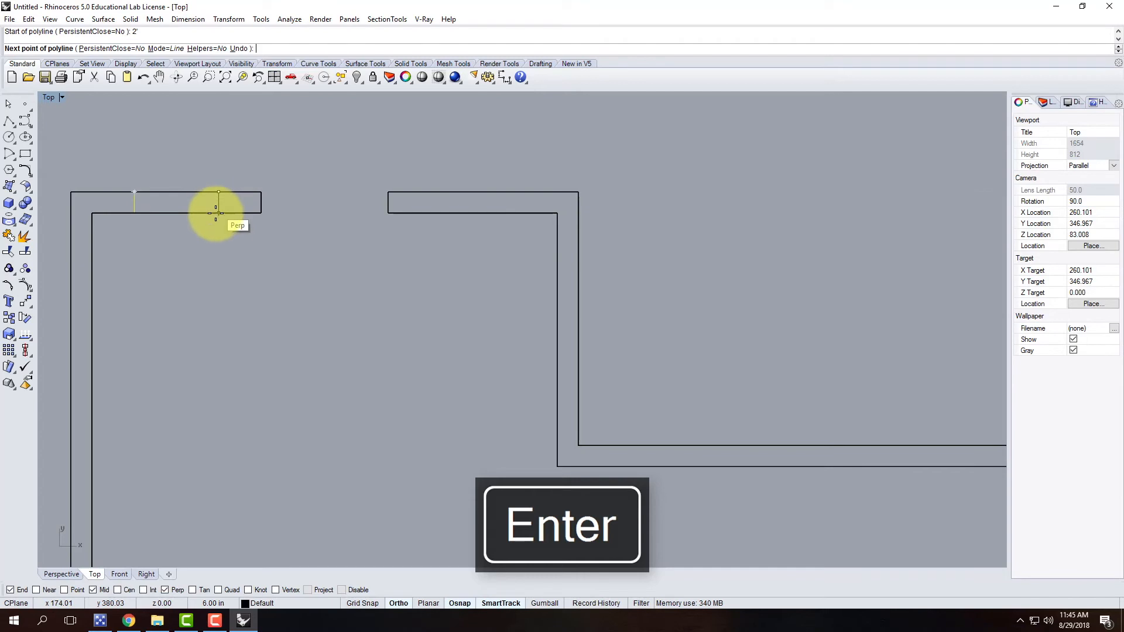
click(219, 211)
key(Return)
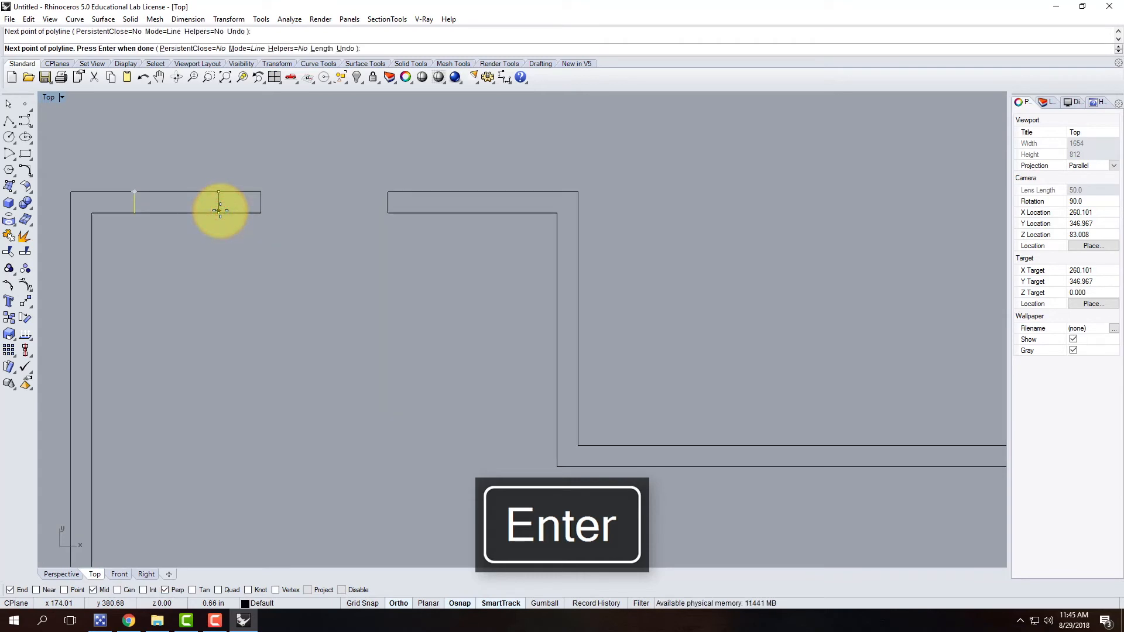
click(202, 252)
click(217, 204)
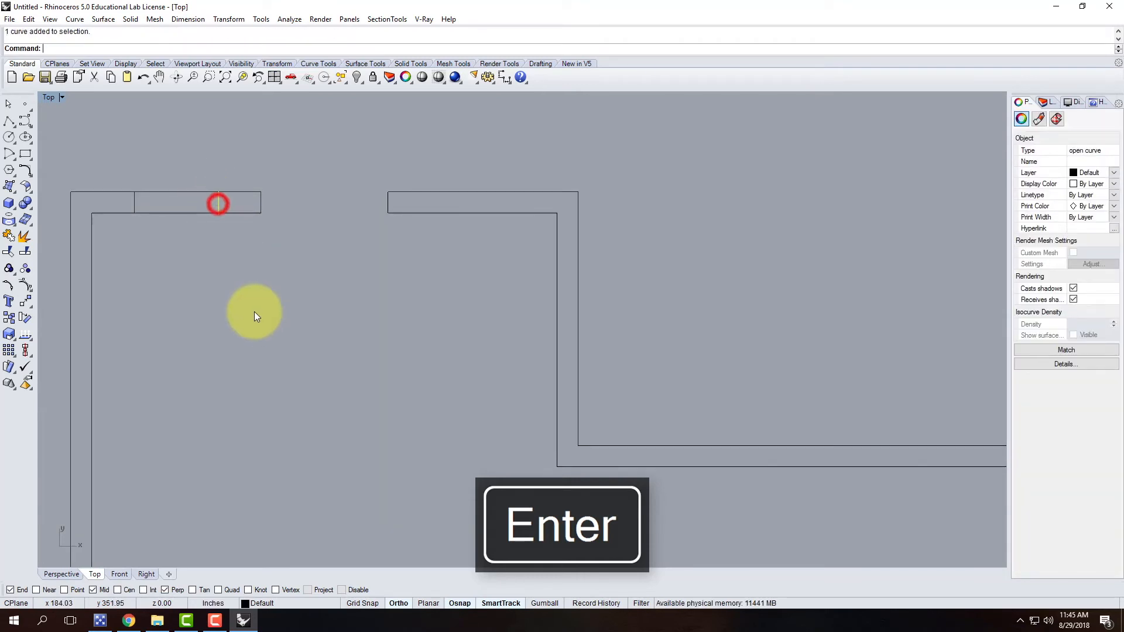
click(134, 204)
click(154, 253)
Draw a horizontal polyline between the midpoints of the two short lines in the top wall's left segment.
click(10, 124)
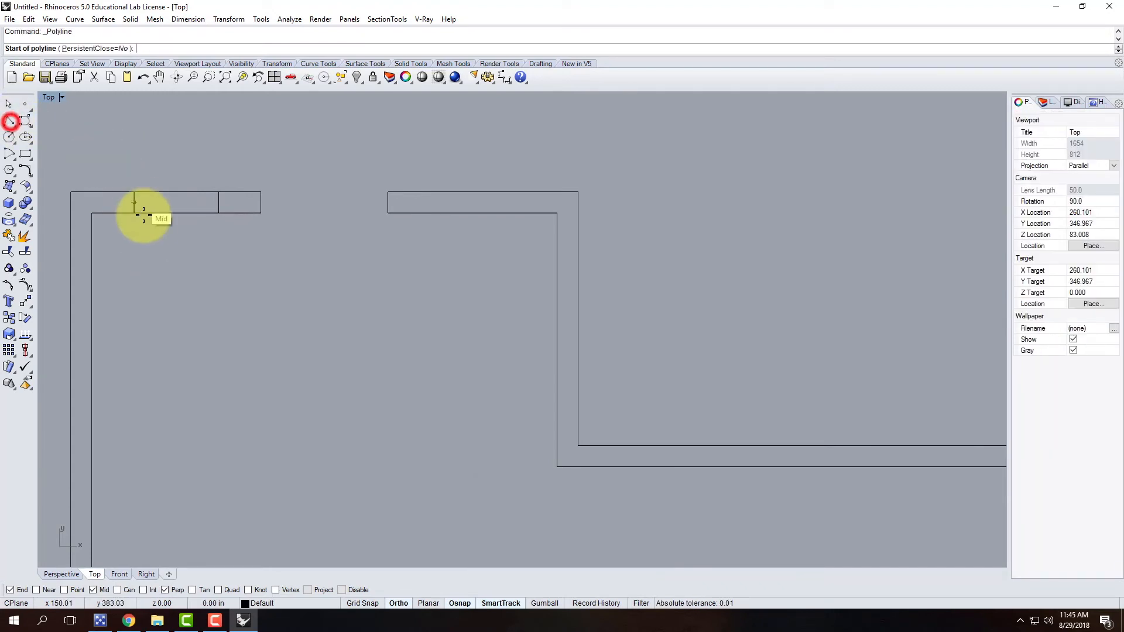
click(134, 202)
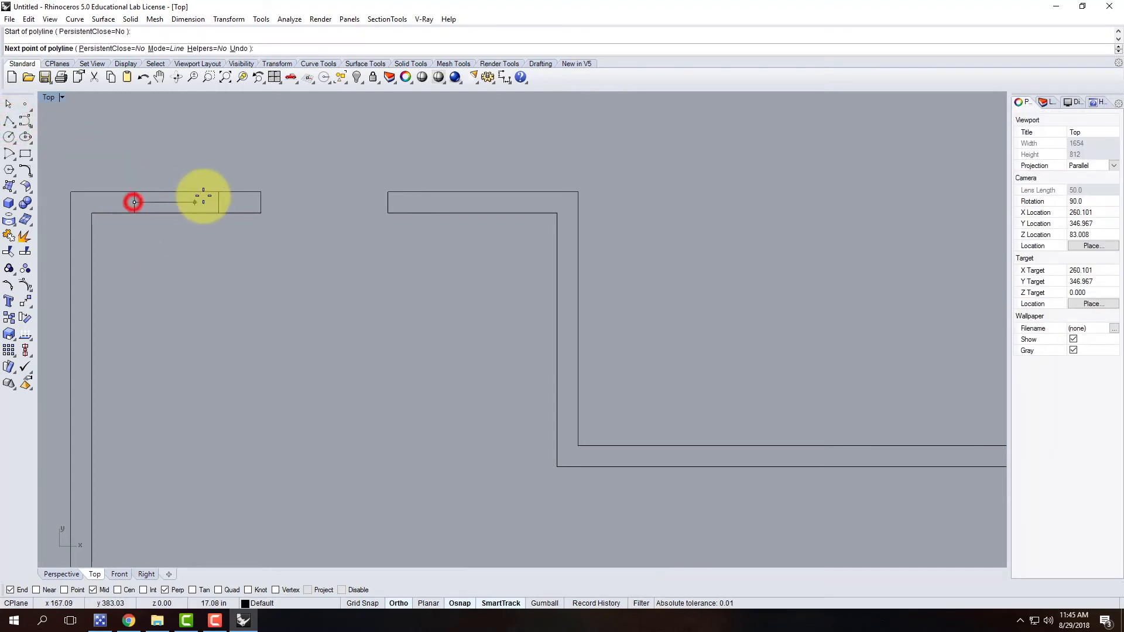
click(216, 198)
key(Return)
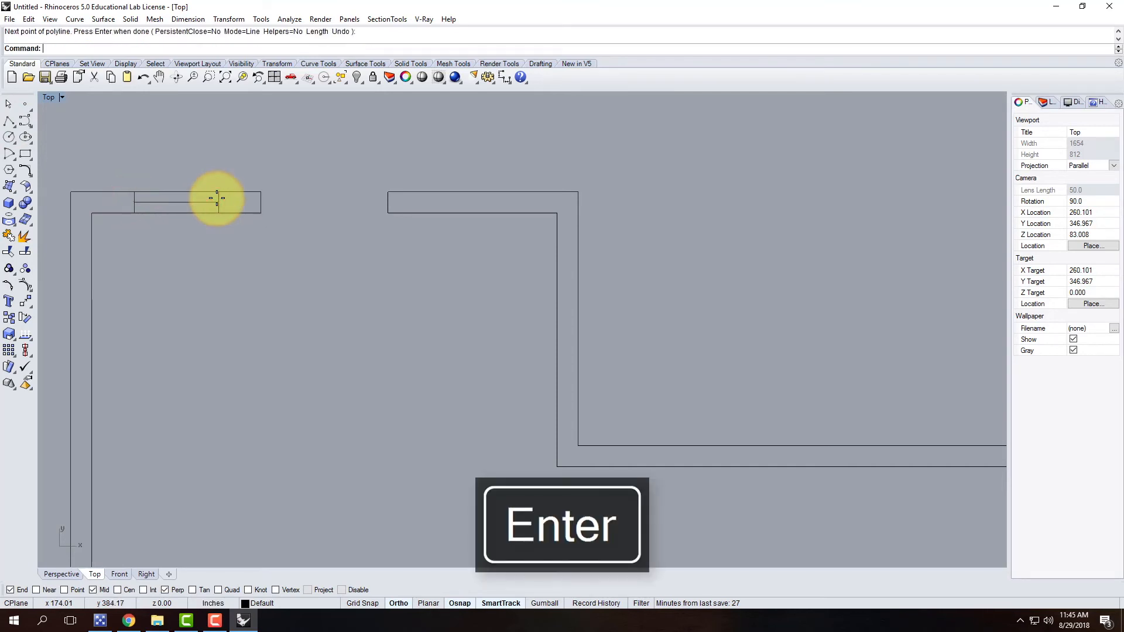
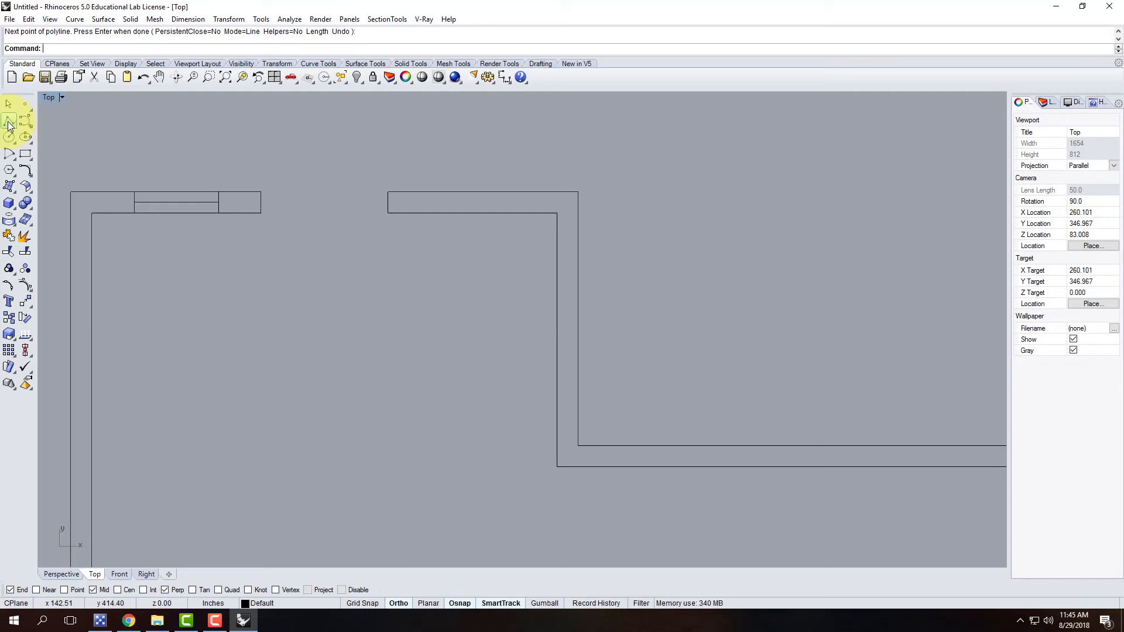
Draw a short polyline across the top wall, tracked 18" left from its outer right corner, and select it to check.
click(9, 122)
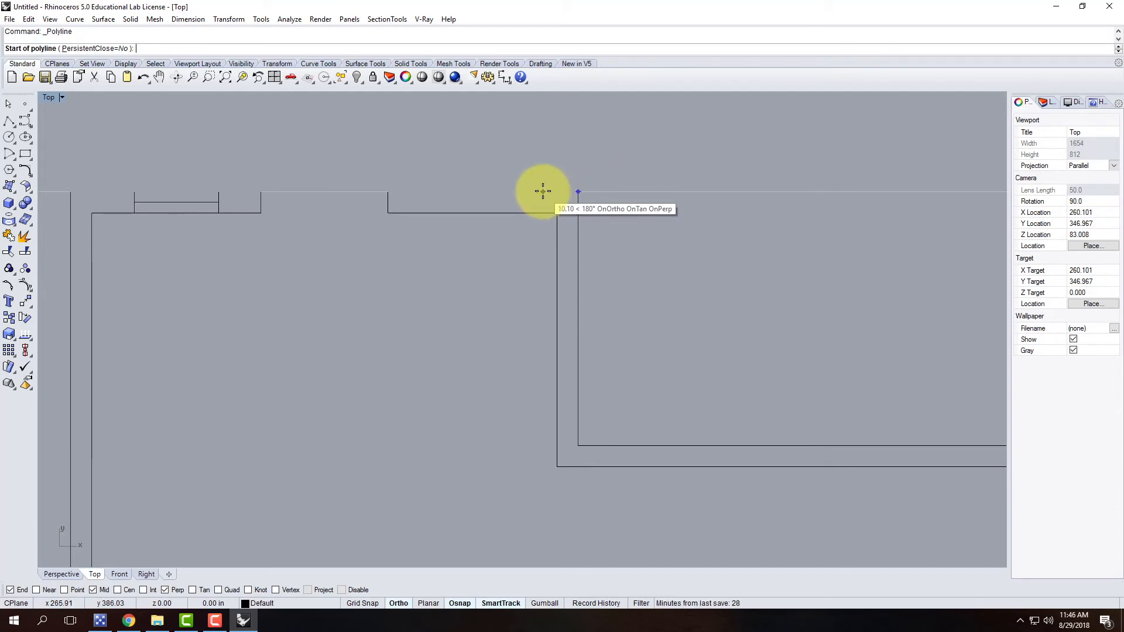
text(18")
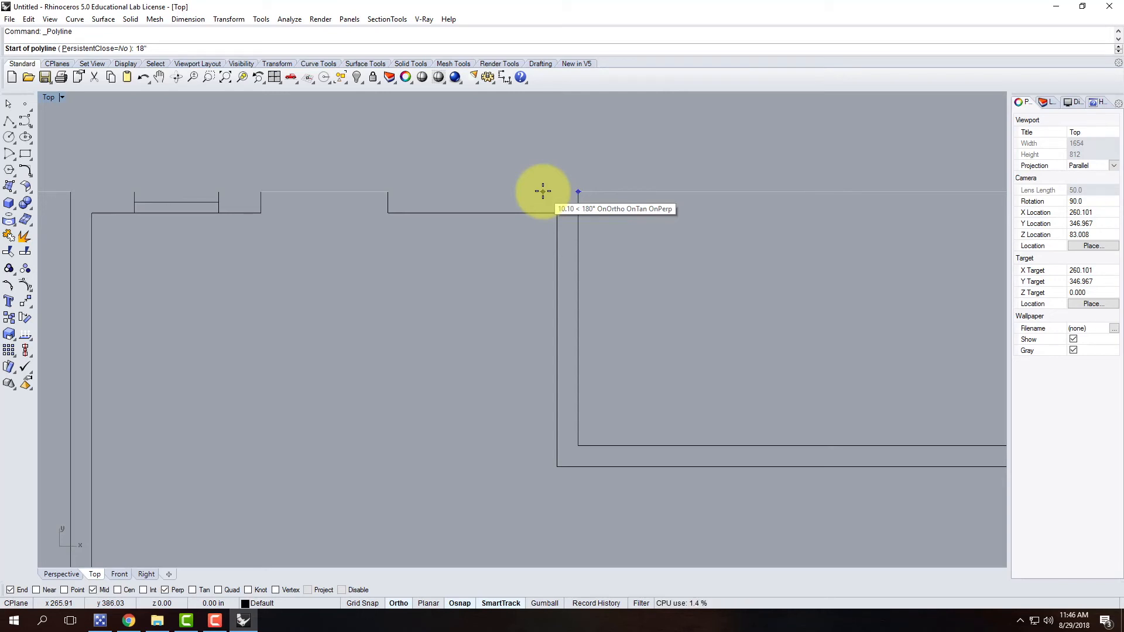
key(Return)
click(510, 209)
key(Return)
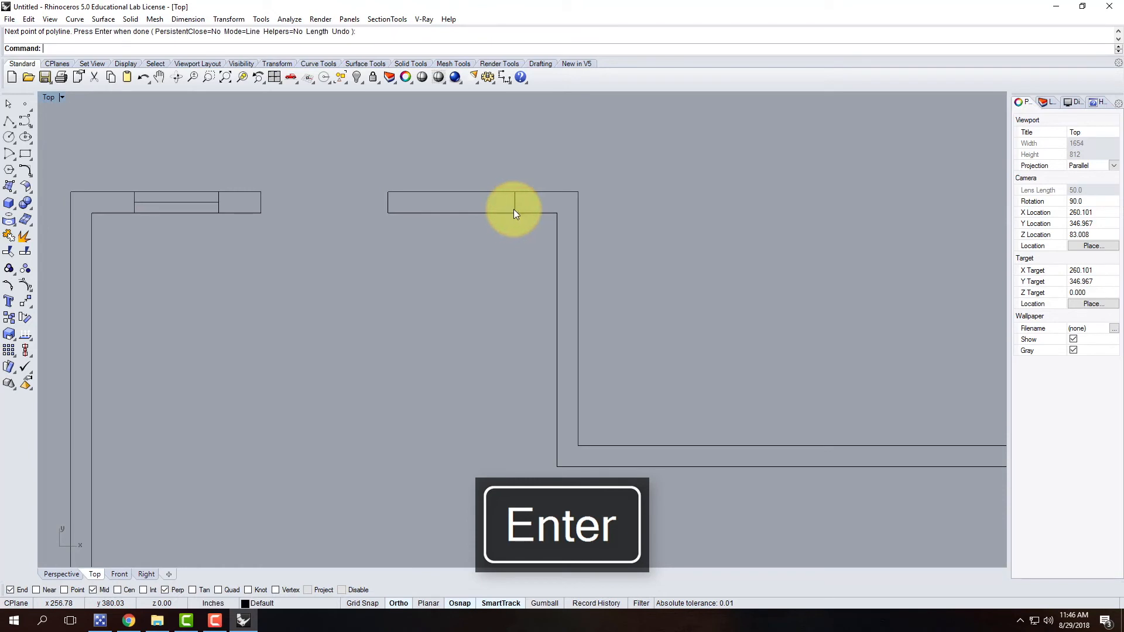
click(515, 207)
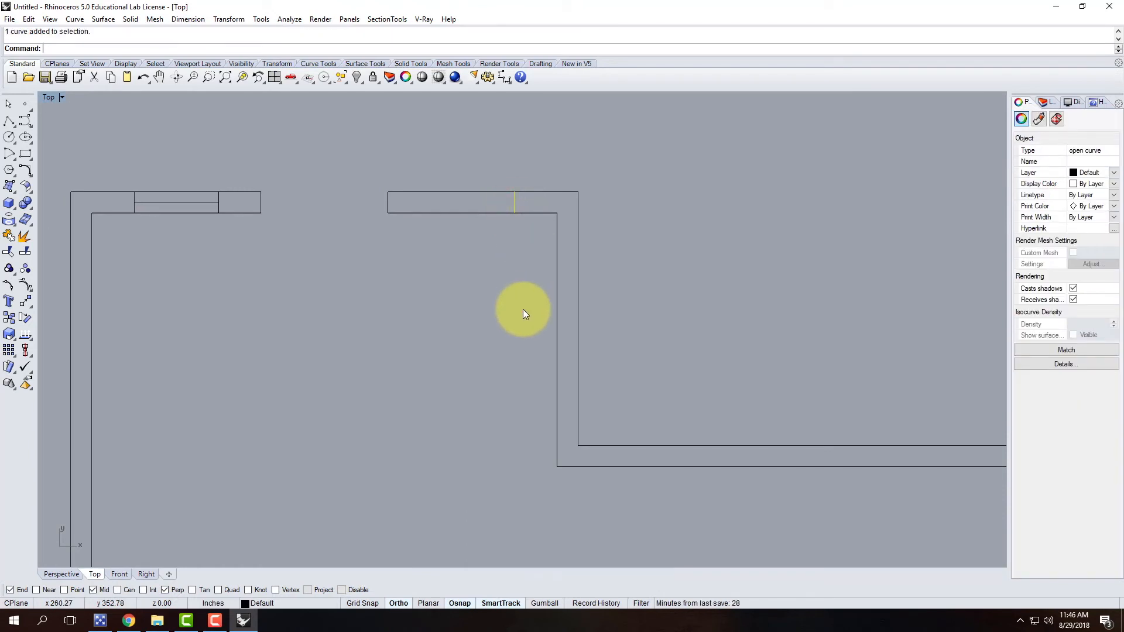
Draw another short polyline across the wall, tracked 2' left from the upper end of the line near the right corner.
click(9, 120)
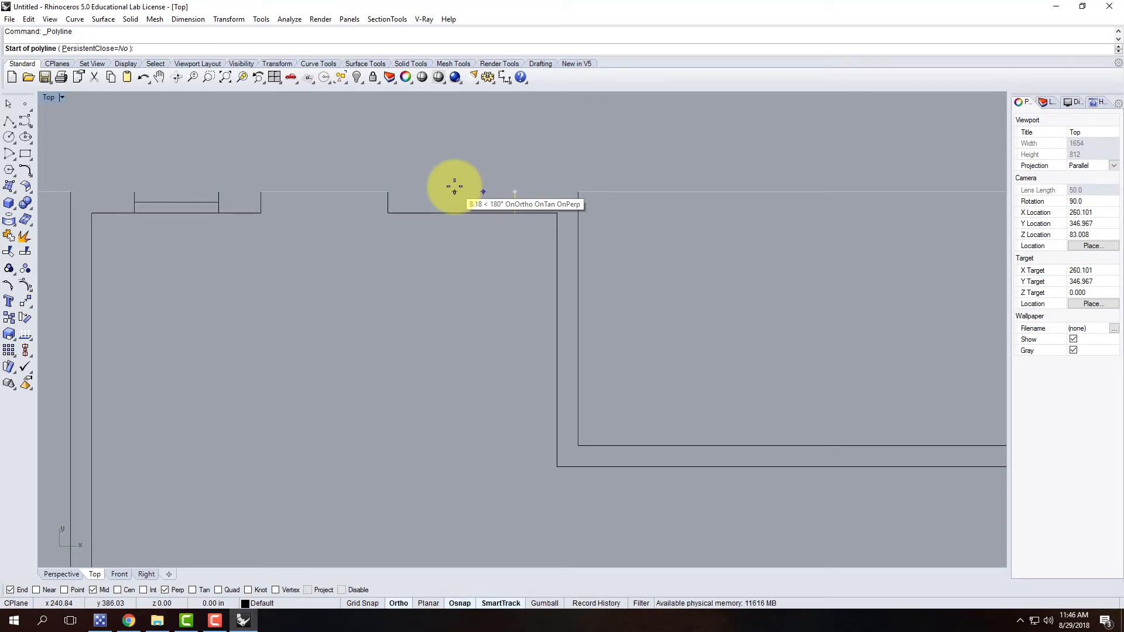
scroll(539, 157, up, 6)
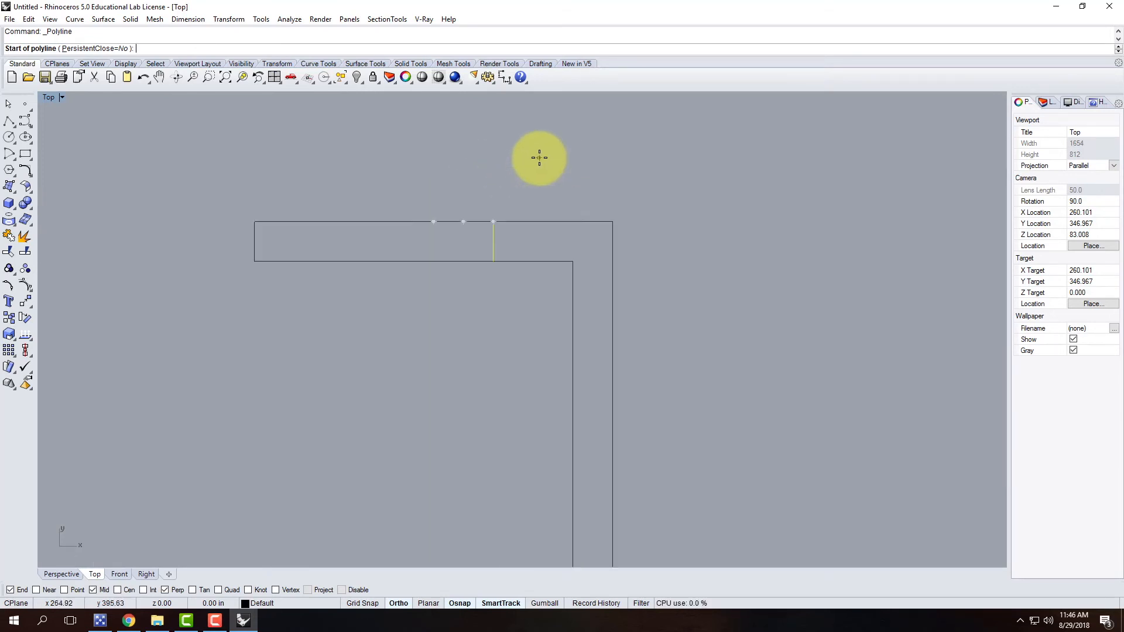
scroll(539, 158, up, 2)
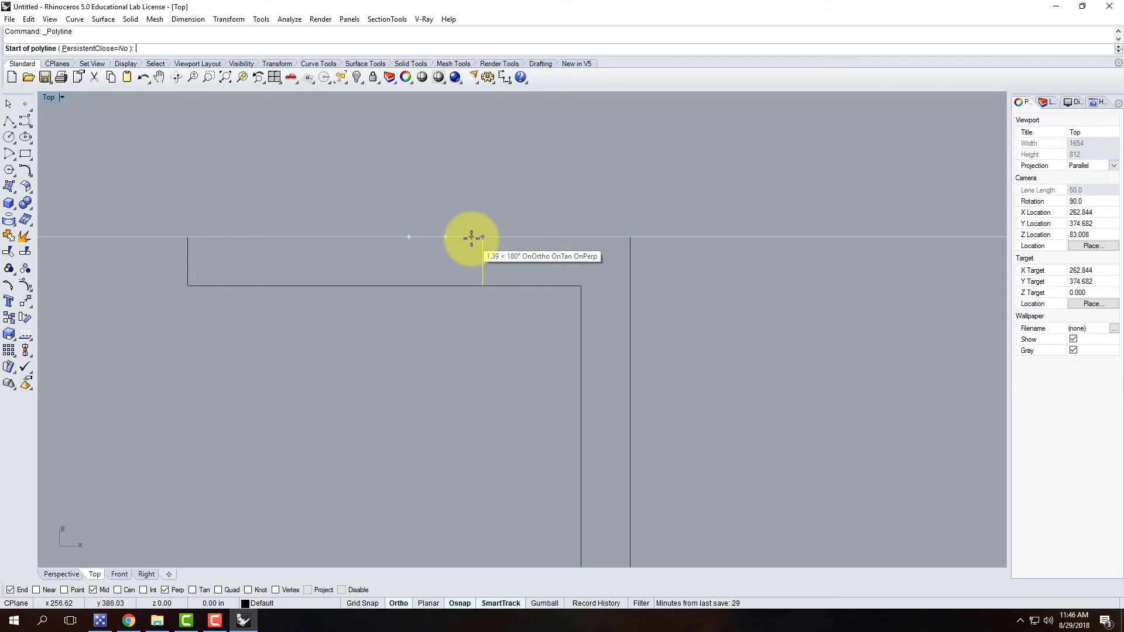
text(2')
key(Return)
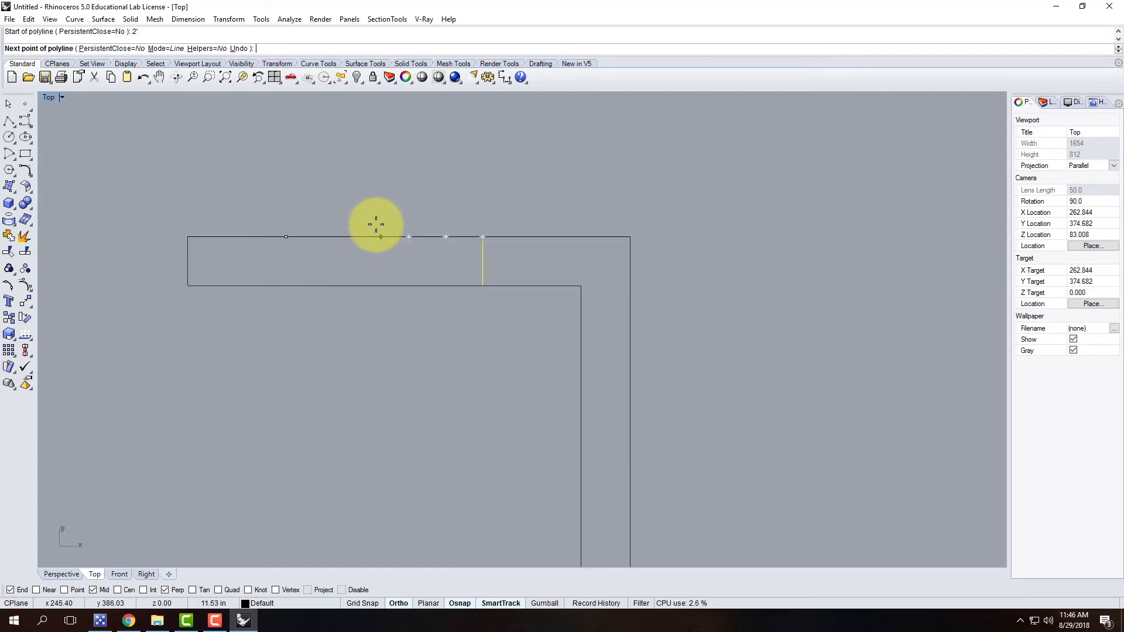
click(291, 286)
key(Return)
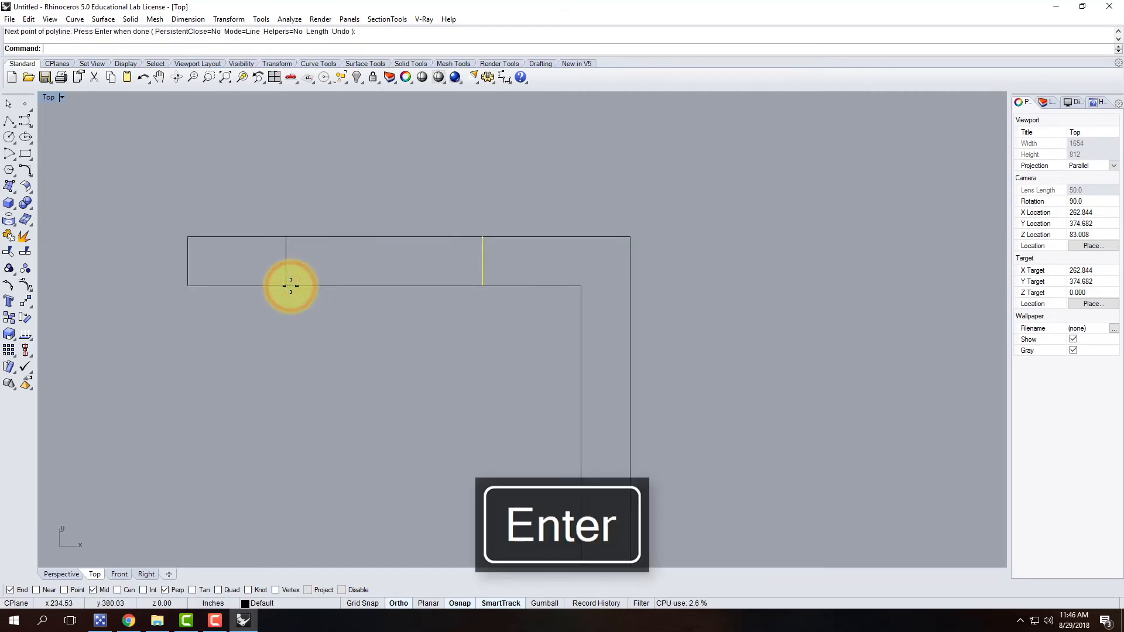
Draw a horizontal polyline between the midpoints of the two short lines in the top wall's right segment.
click(9, 129)
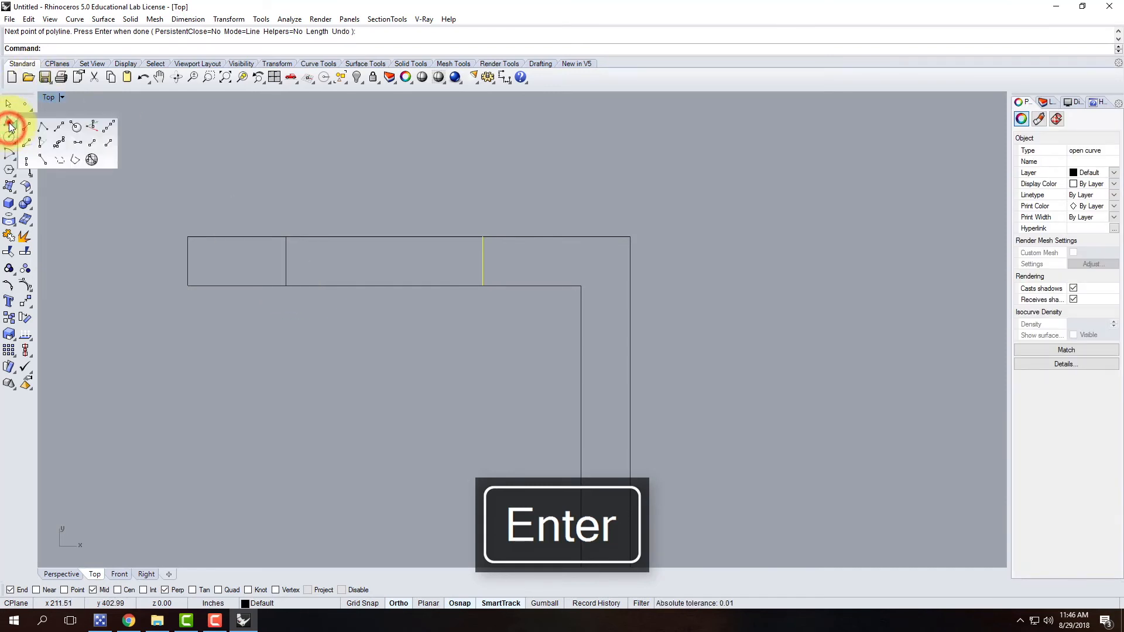
click(291, 263)
click(484, 258)
key(Return)
scroll(661, 263, down, 5)
click(778, 265)
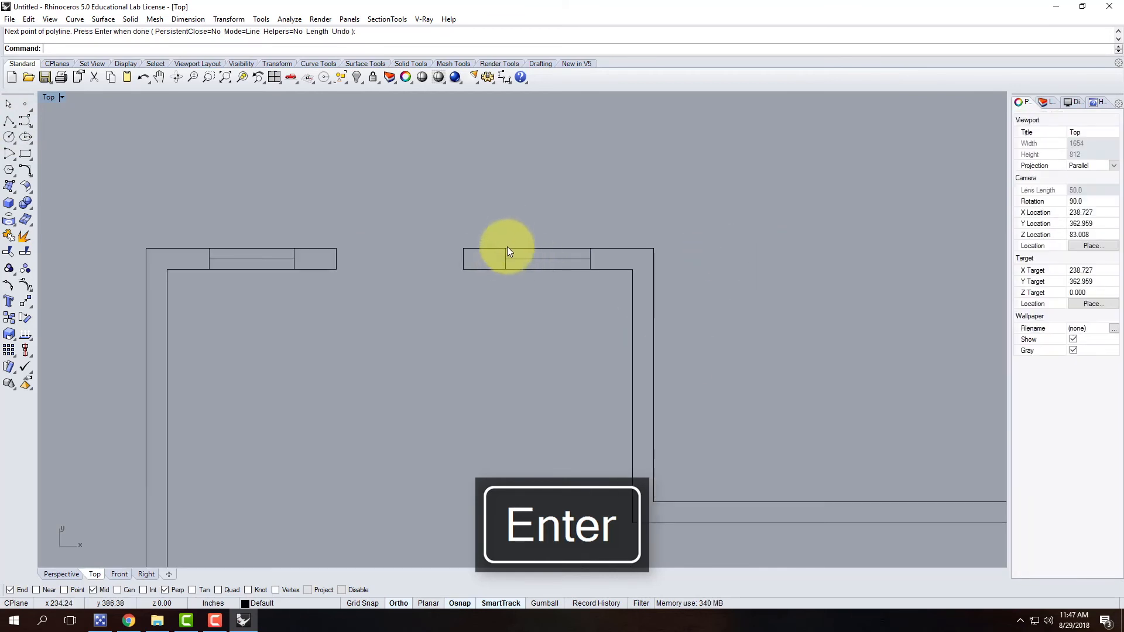
Delete the three window lines in the top wall's right segment, then select the left segment's three window lines and clear the selection.
drag(502, 234, 603, 289)
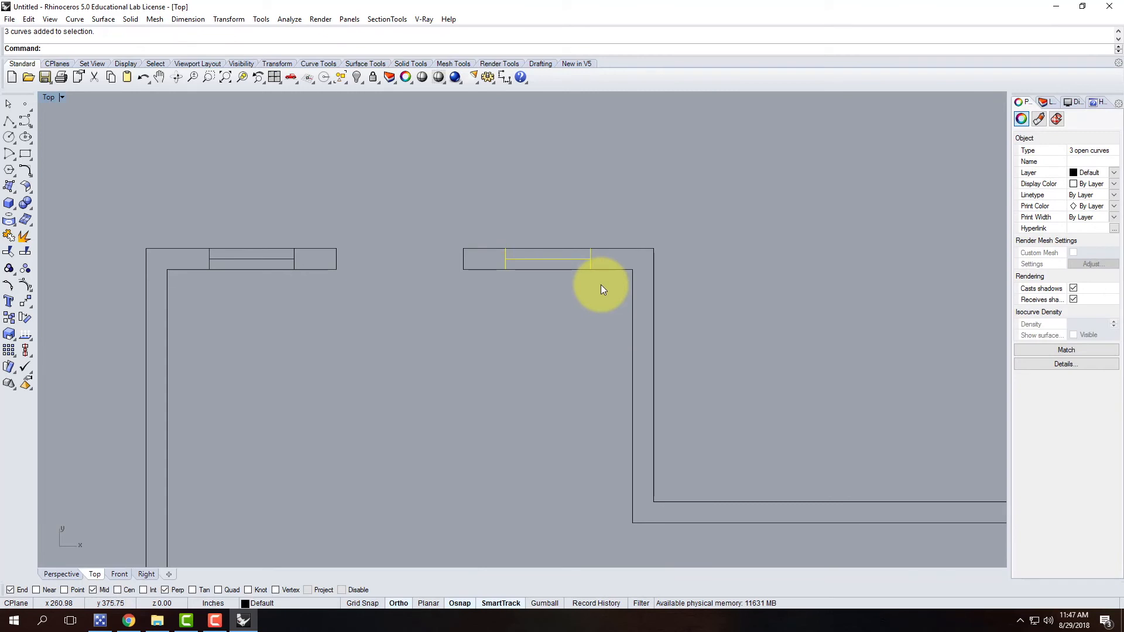
key(Delete)
drag(195, 230, 301, 304)
click(192, 218)
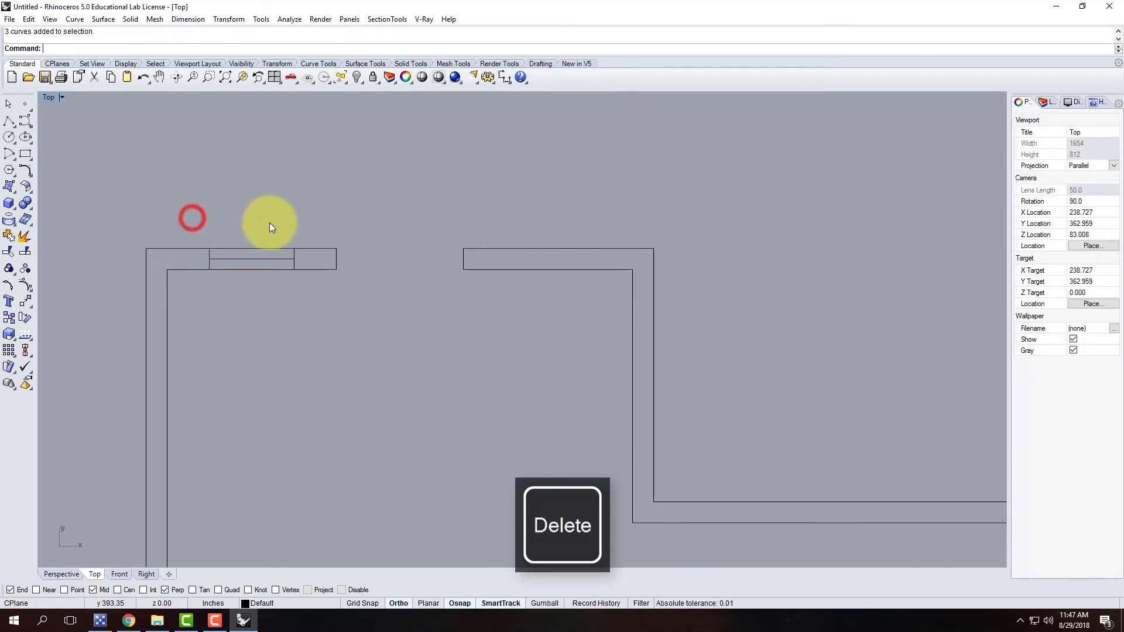
Mirror the left segment's three window lines onto the top wall's right segment about a vertical line through the bottom wall's midpoint.
drag(328, 216, 188, 295)
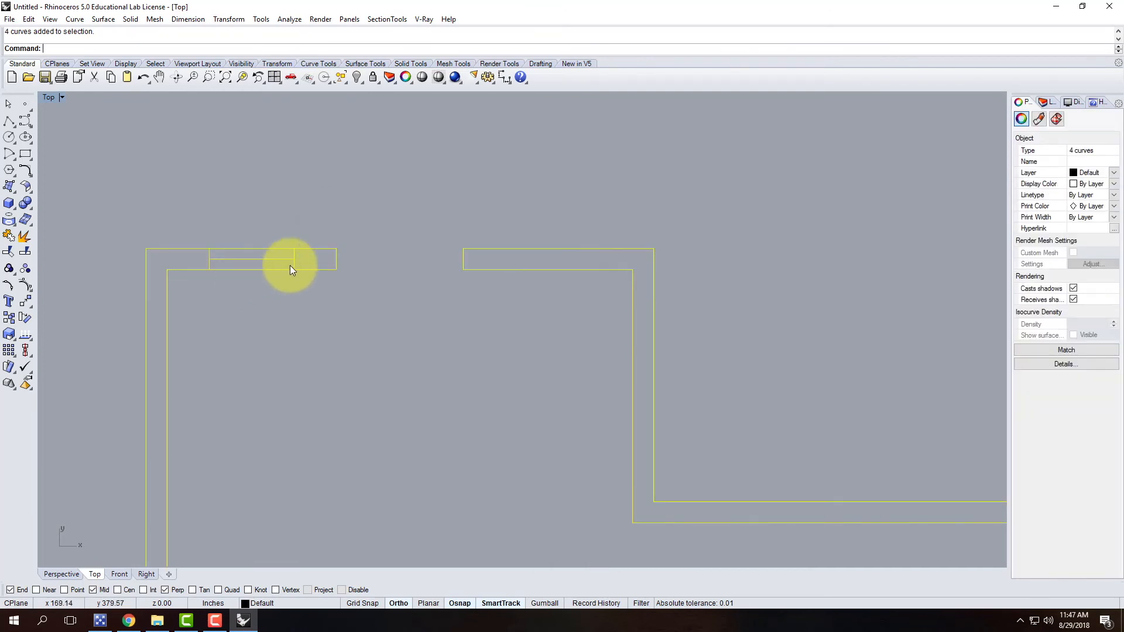
click(262, 196)
drag(169, 194, 301, 289)
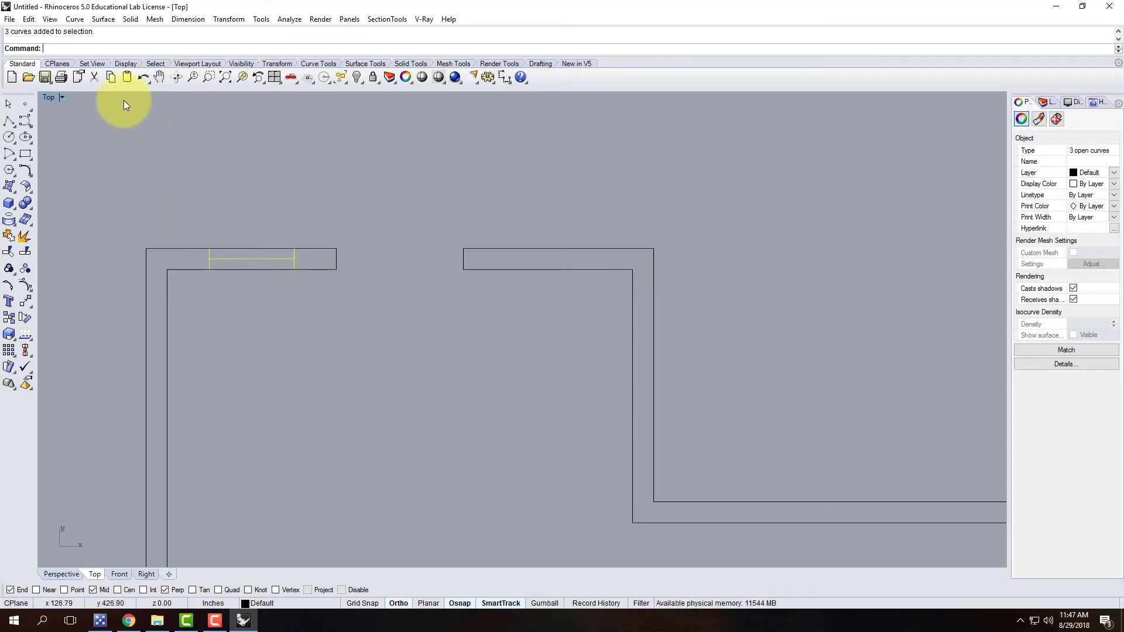
click(225, 22)
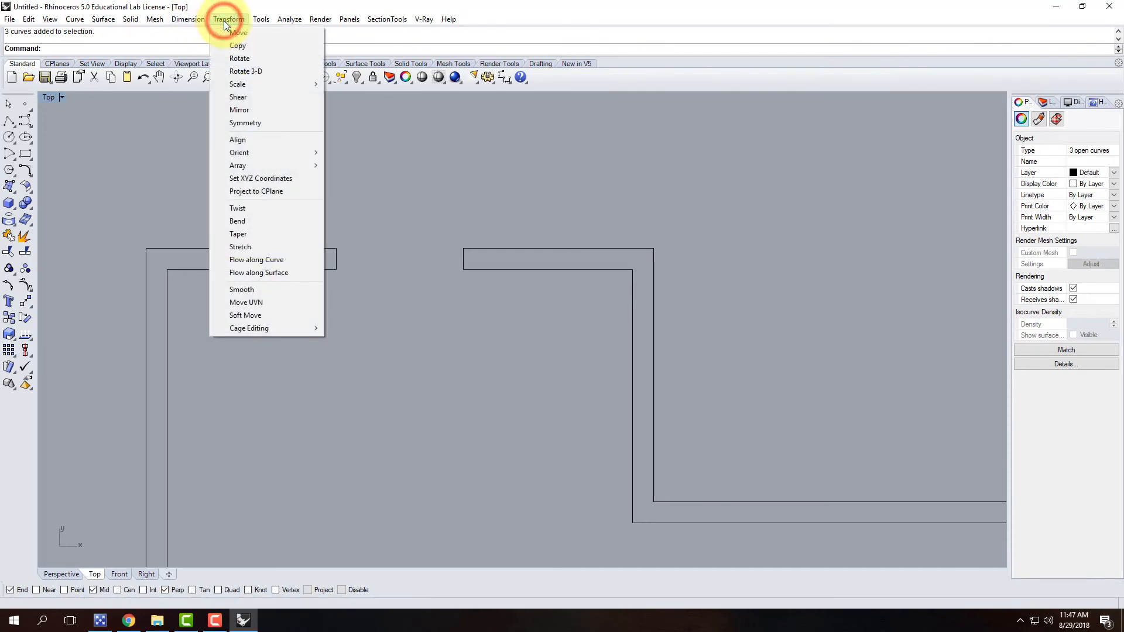
click(236, 111)
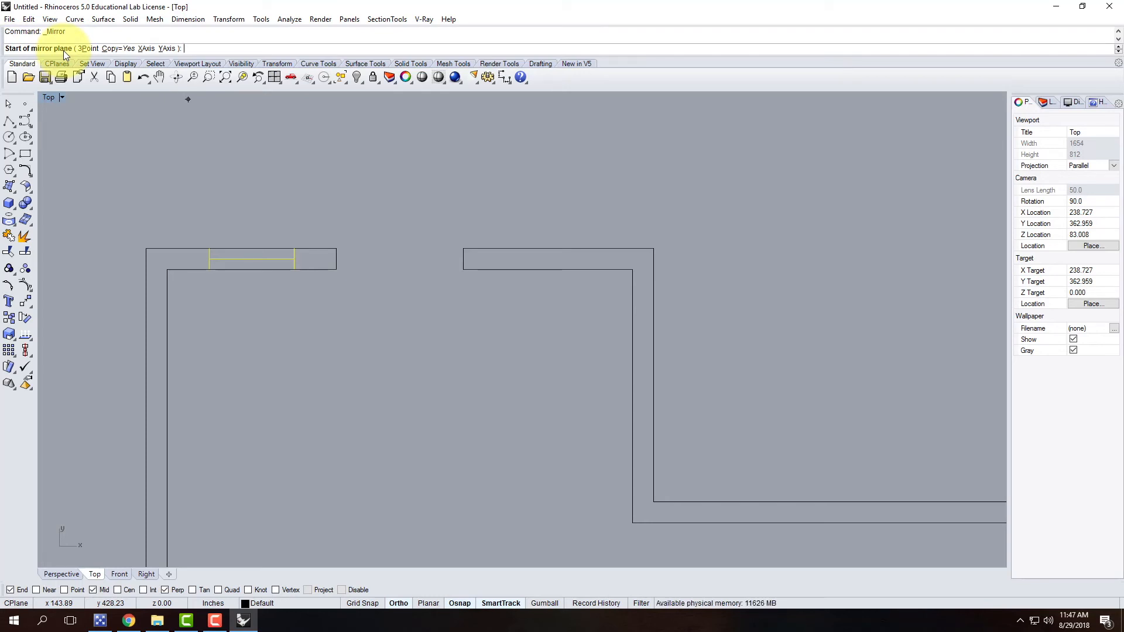
scroll(406, 170, down, 4)
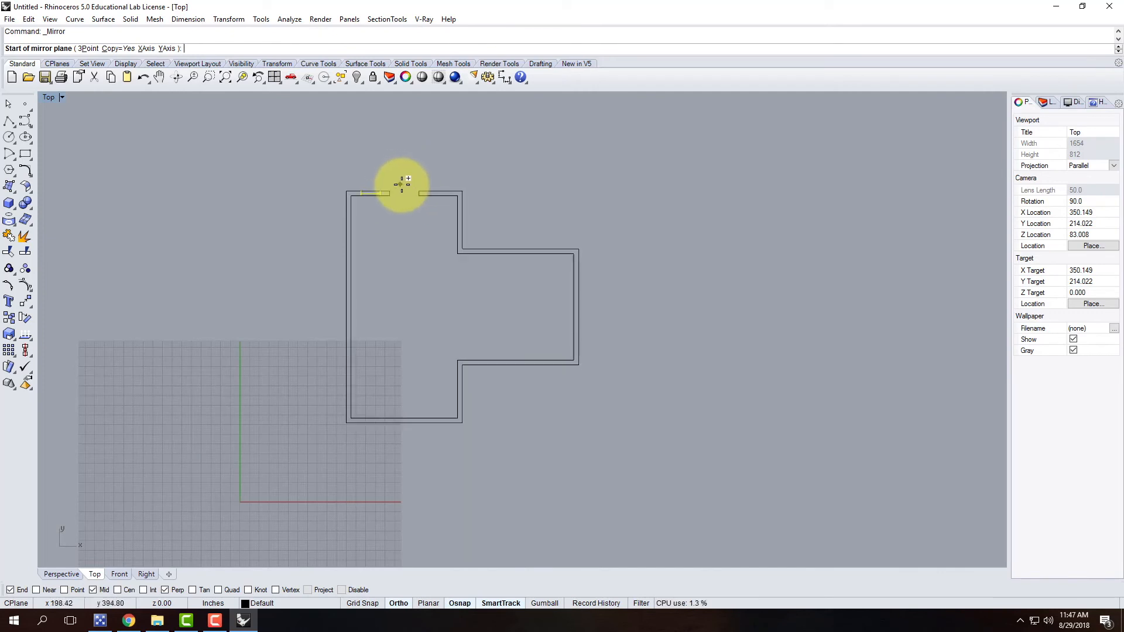
click(405, 417)
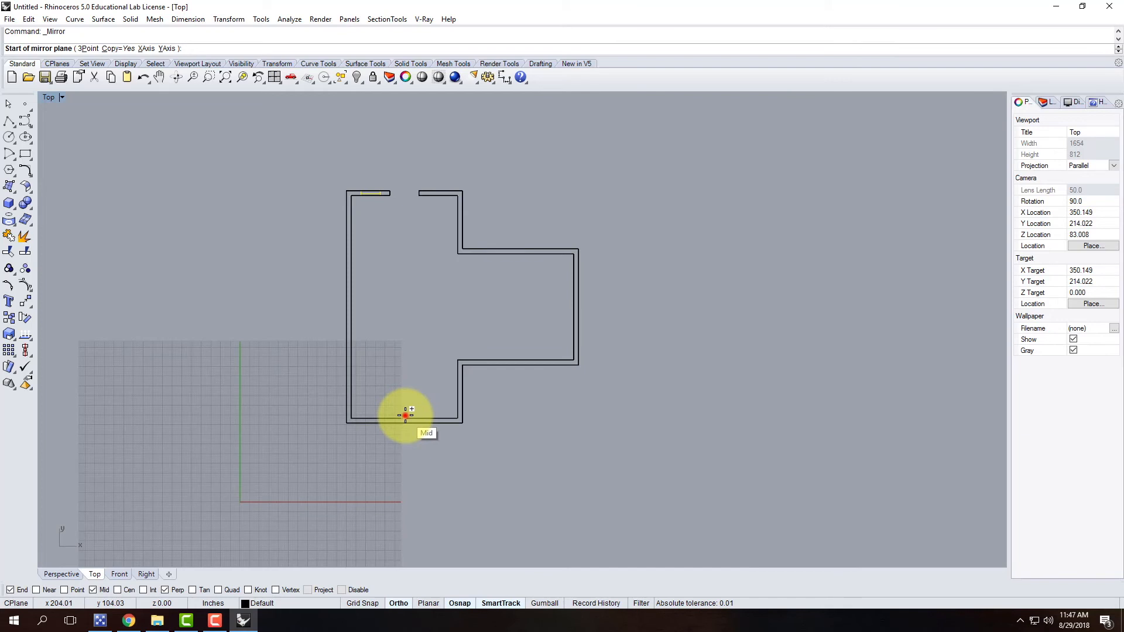
click(419, 307)
scroll(436, 196, up, 6)
scroll(433, 202, up, 4)
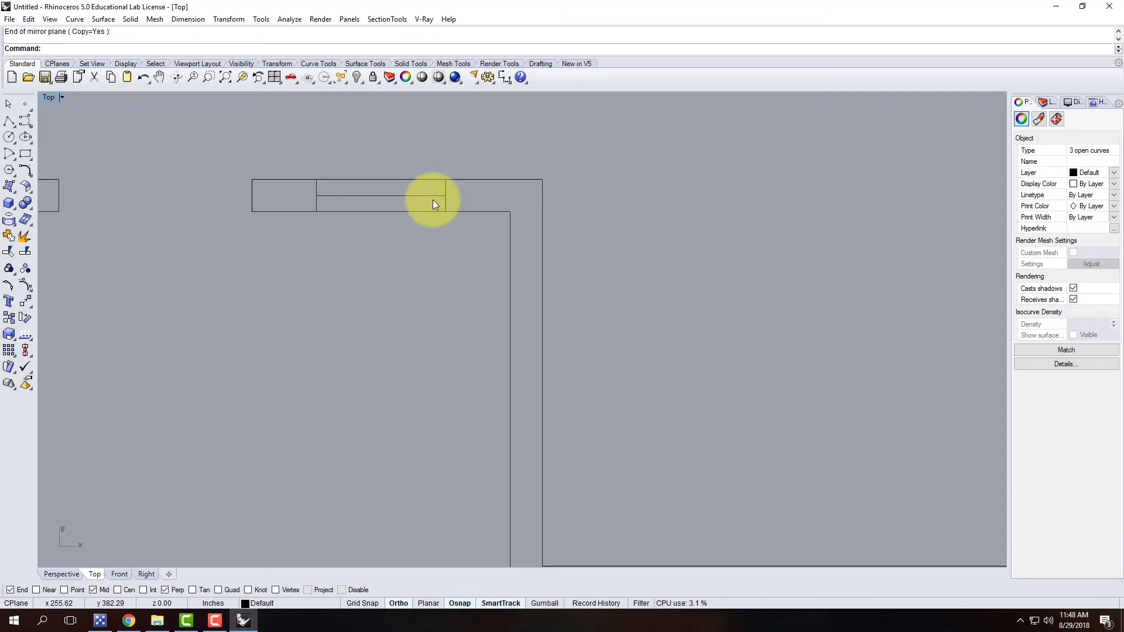
scroll(507, 187, down, 2)
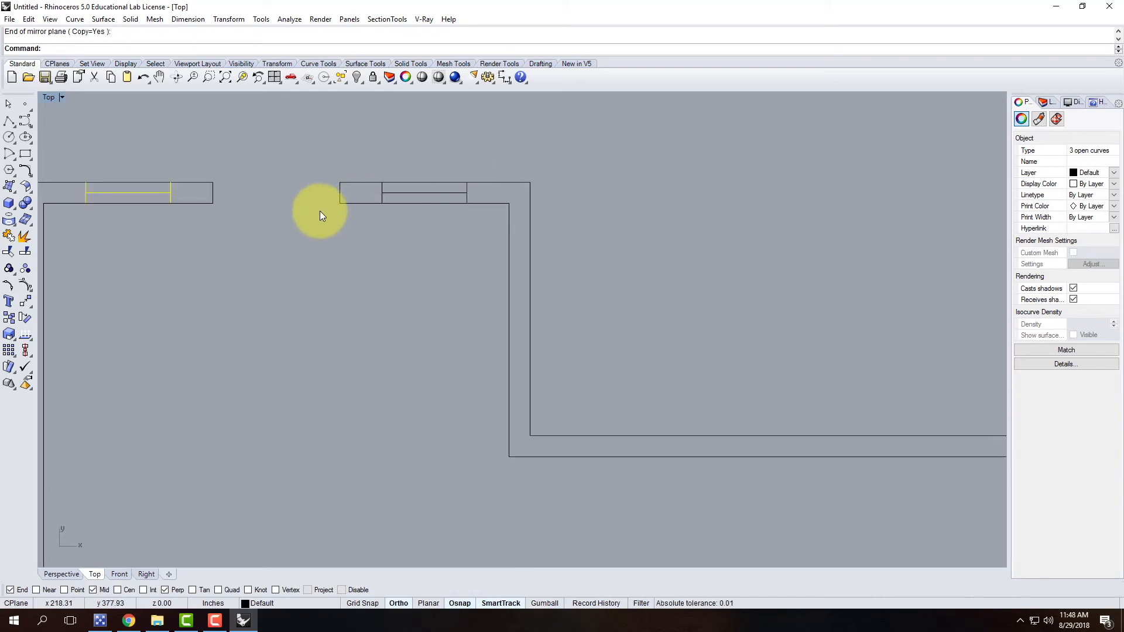
click(252, 228)
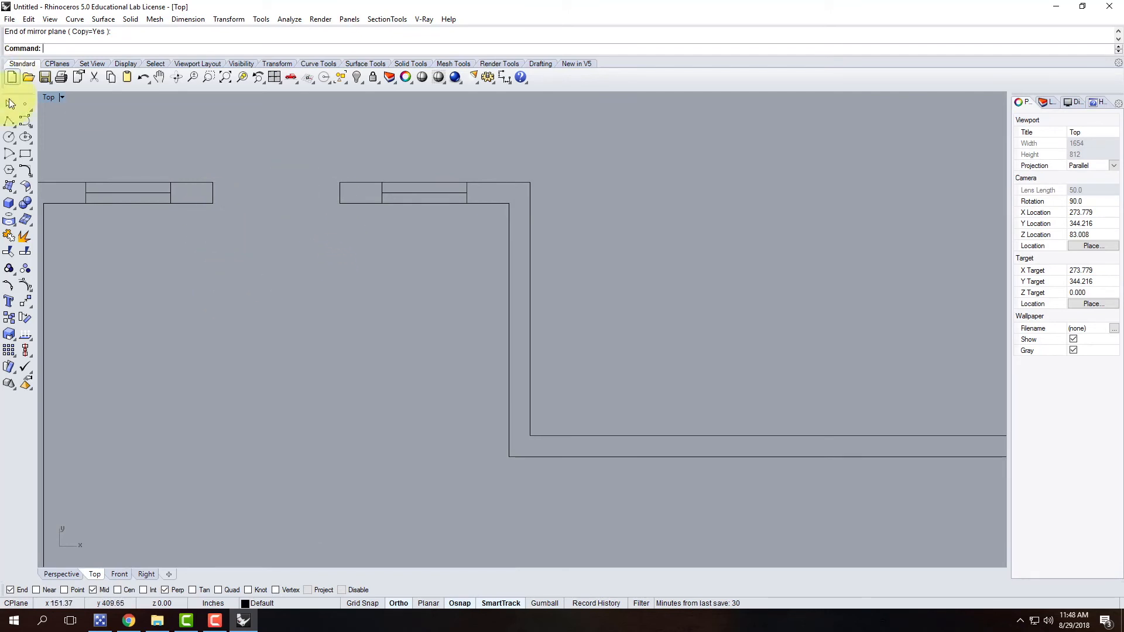
Start a door leaf polyline at the opening's right inner corner, running 3' down and 1.75" left.
click(9, 121)
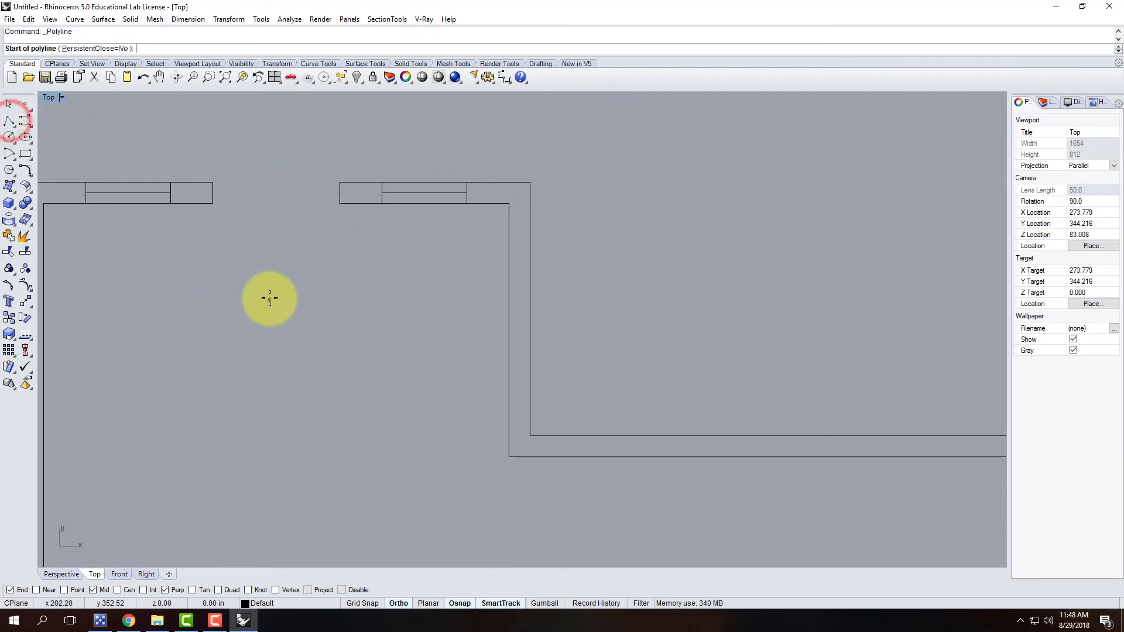
click(338, 203)
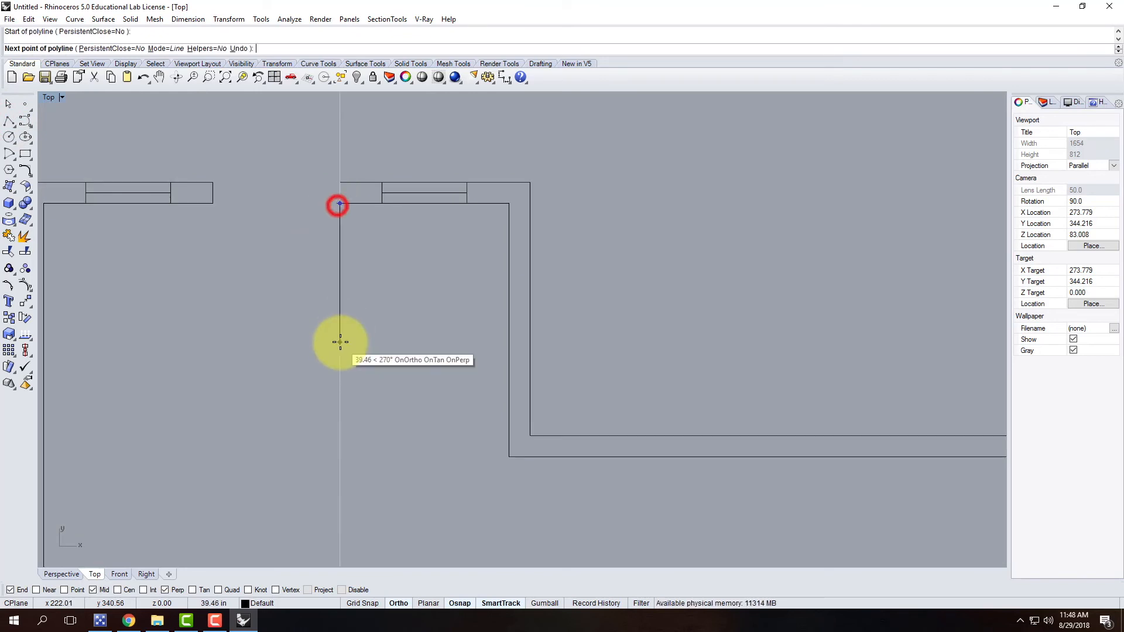
text(3)
key(Return)
text(')
key(Return)
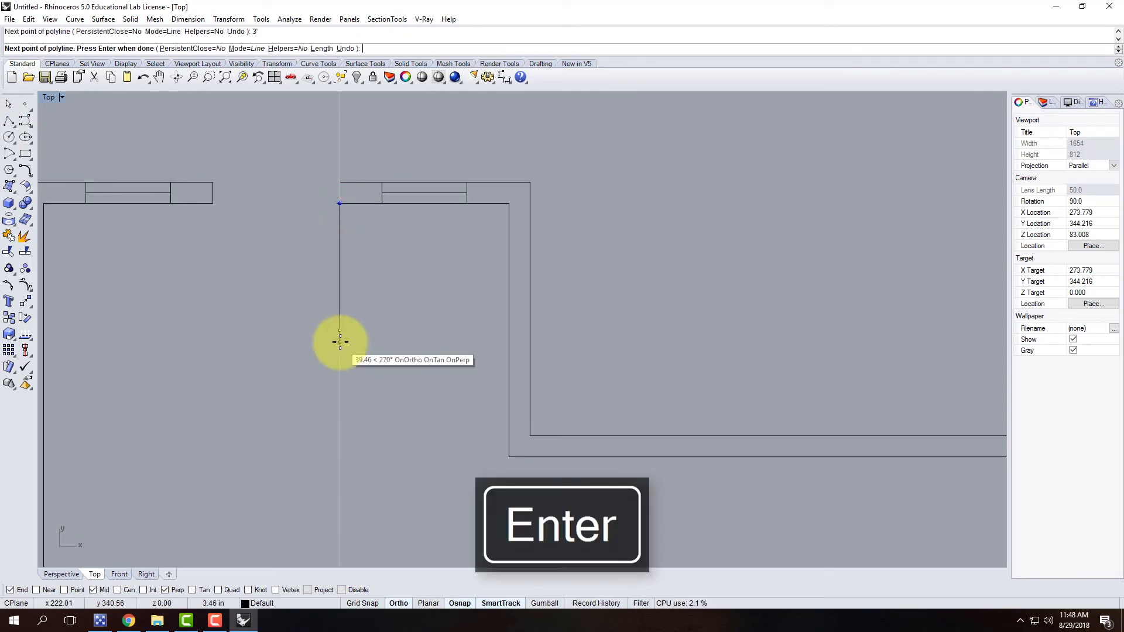
text(1.75")
key(Return)
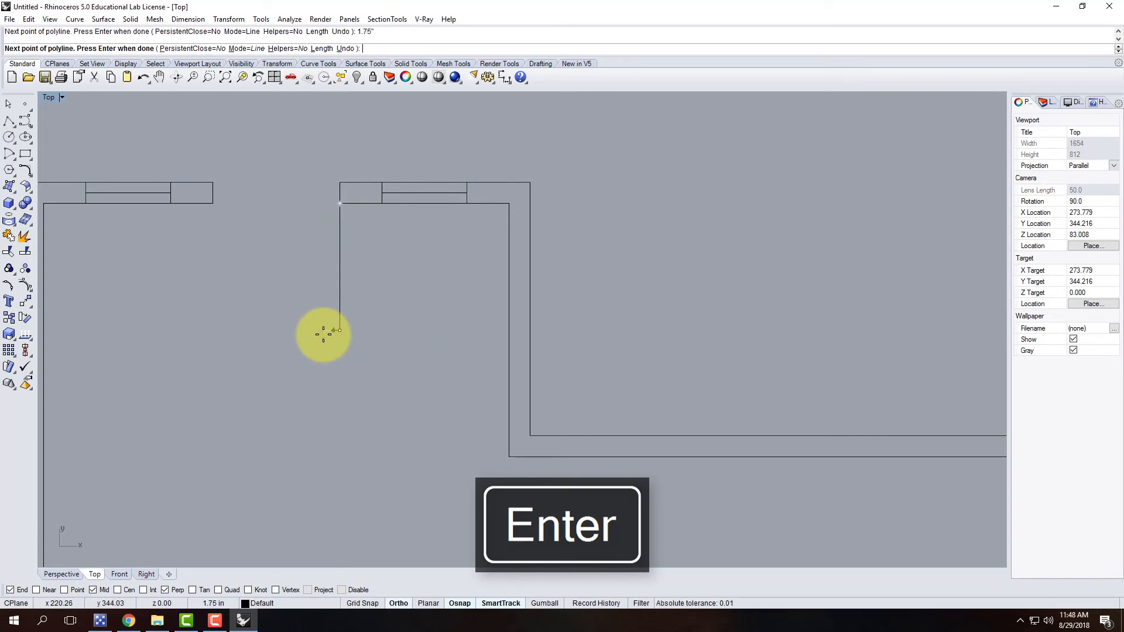
Complete the door leaf polyline up to the wall's inner edge and back to its start, and delete the outline.
click(320, 331)
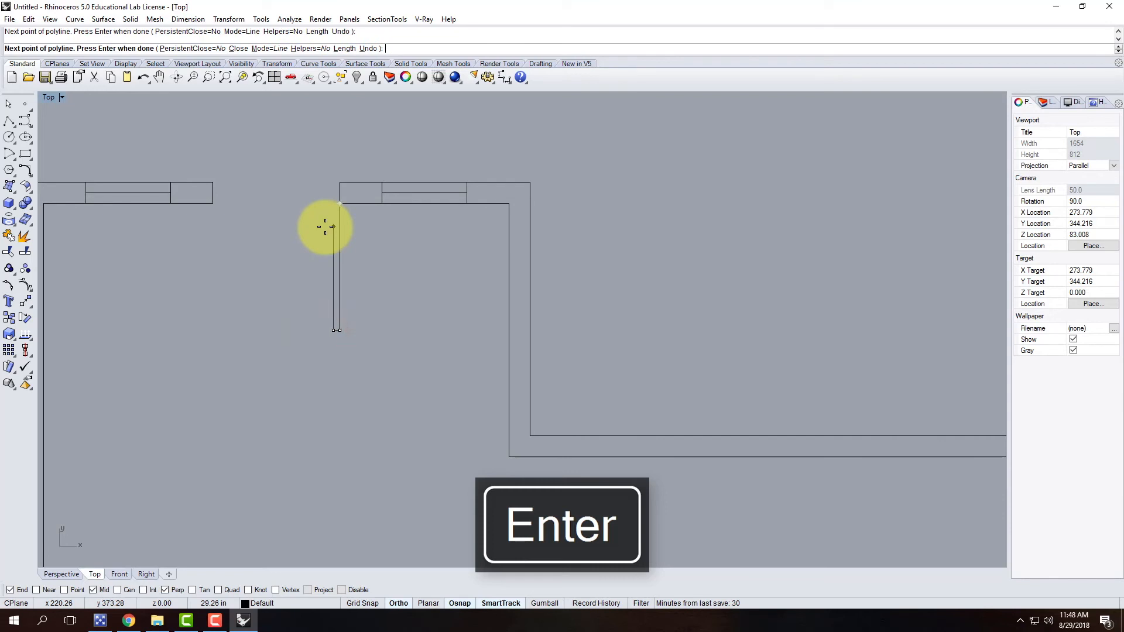
click(322, 203)
key(ctrl+z)
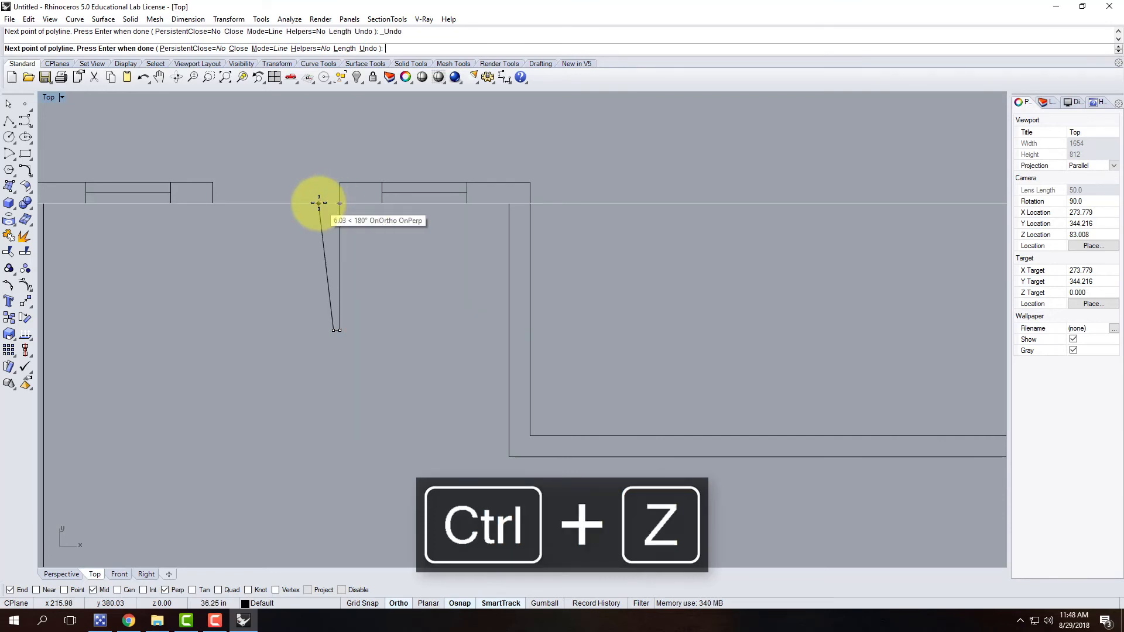
key(Return)
click(326, 148)
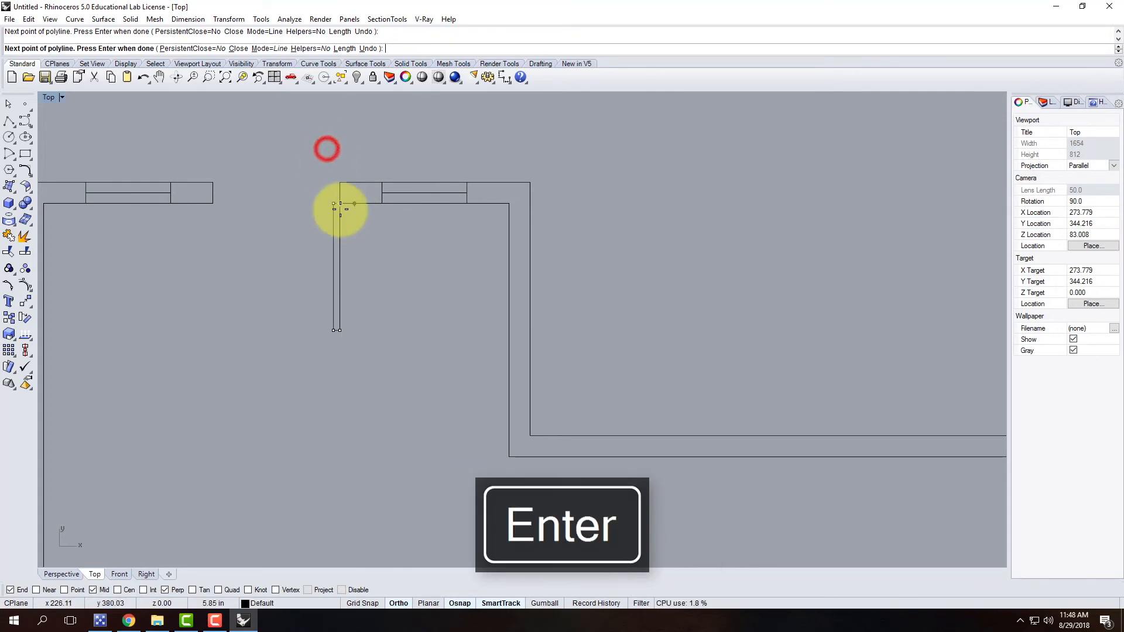
click(338, 202)
click(338, 241)
key(Delete)
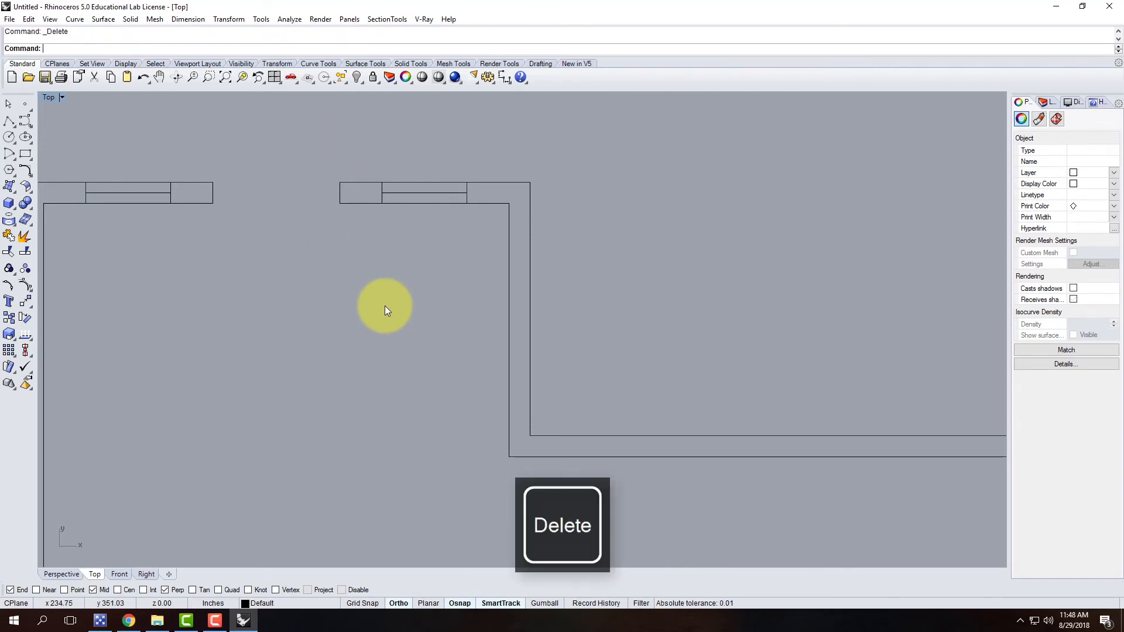
Draw the door leaf as a rectangle from the opening's right inner corner to @-1.75",-3', and select it to check.
click(25, 156)
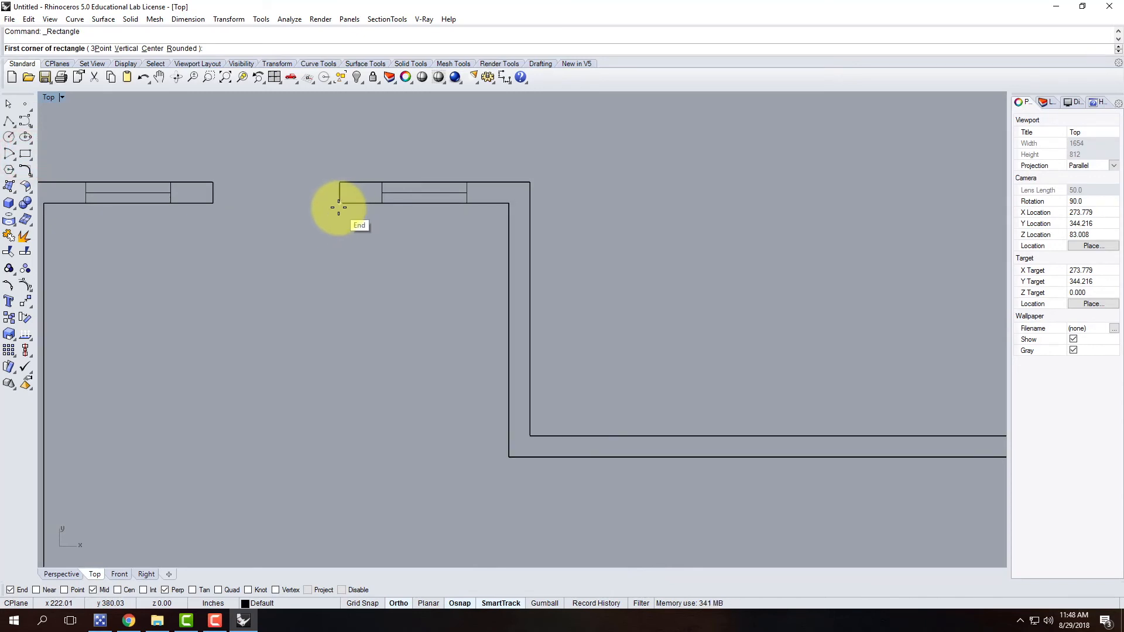
click(339, 205)
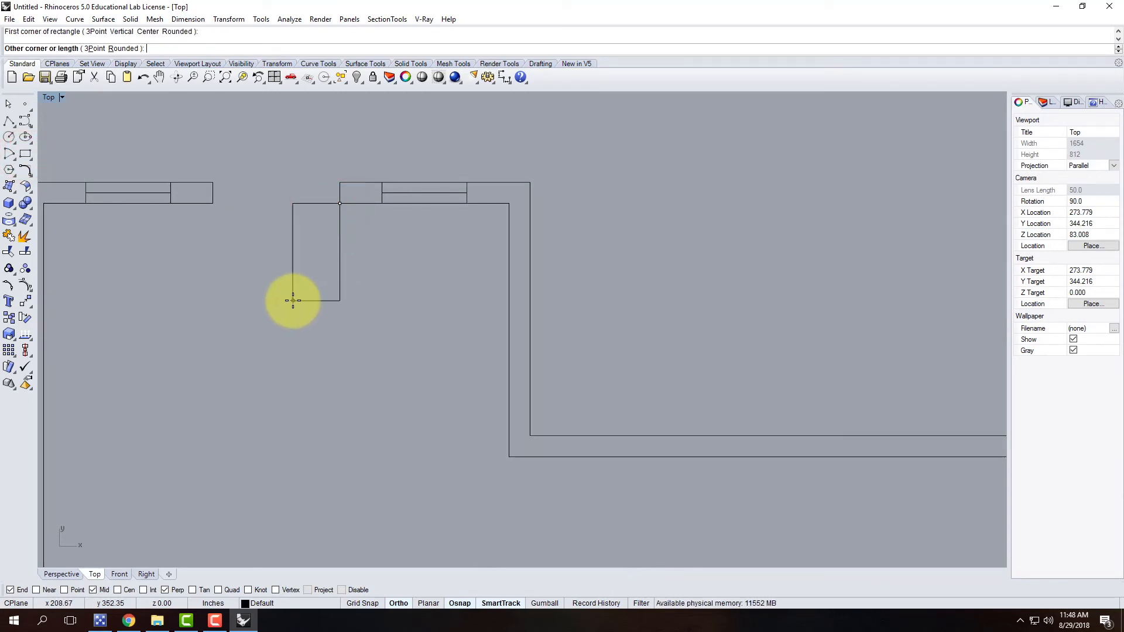
text(@)
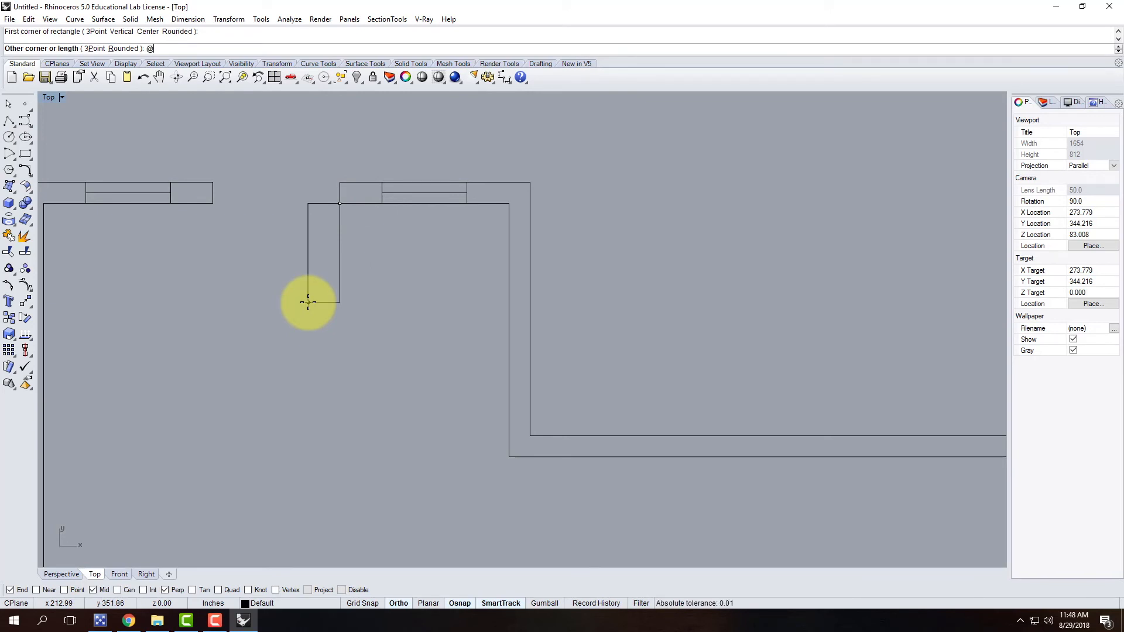
text(-1.75)
text(3)
key(Return)
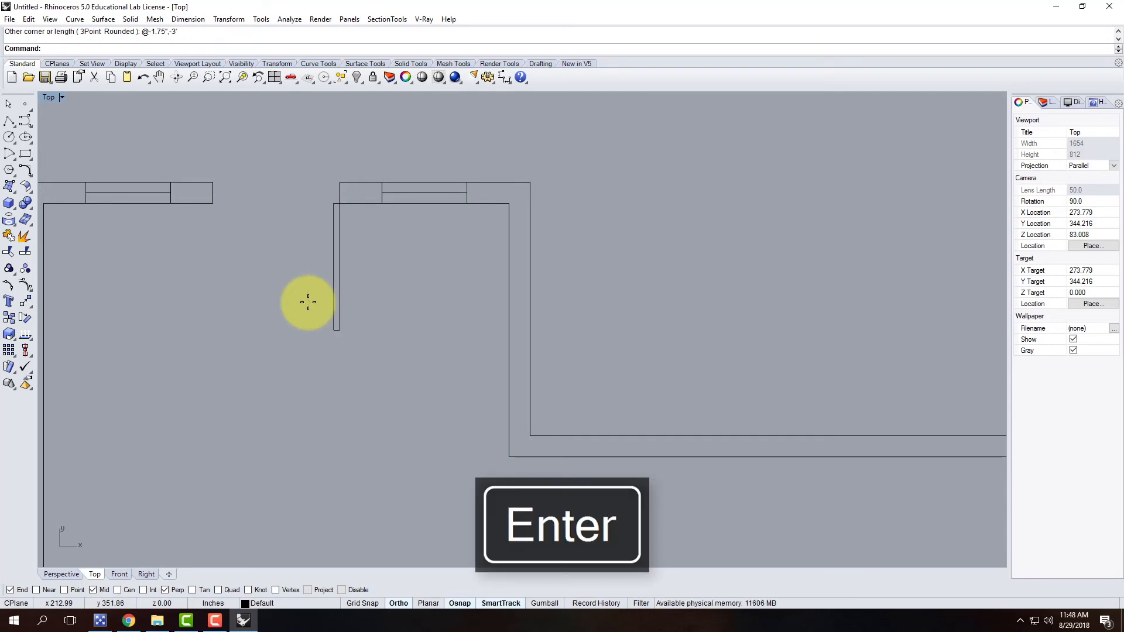
click(331, 318)
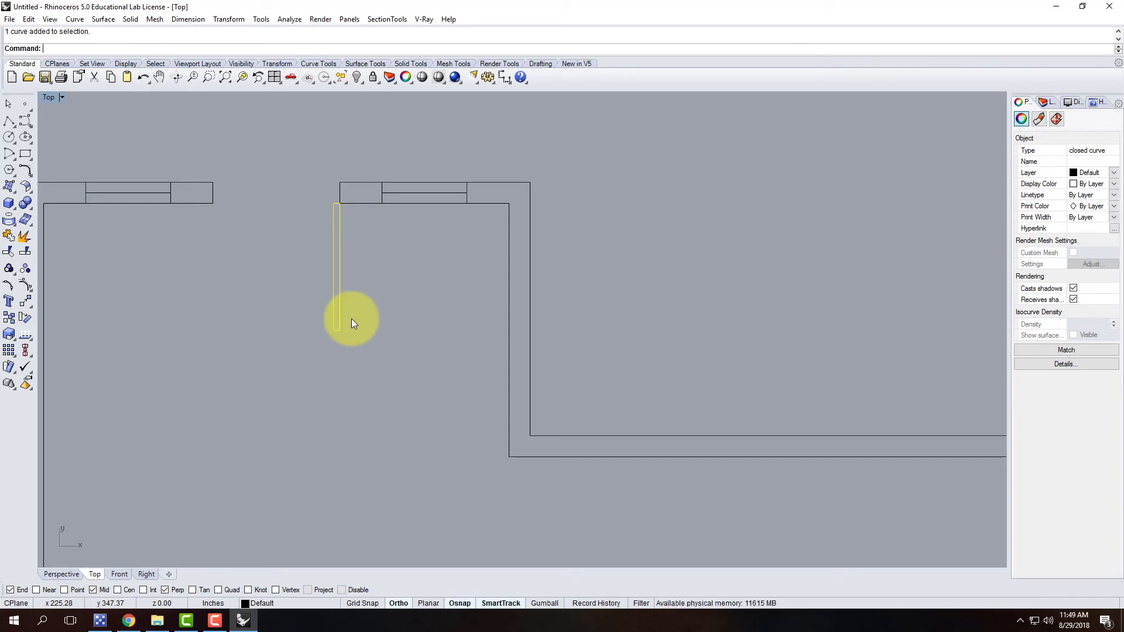
click(351, 319)
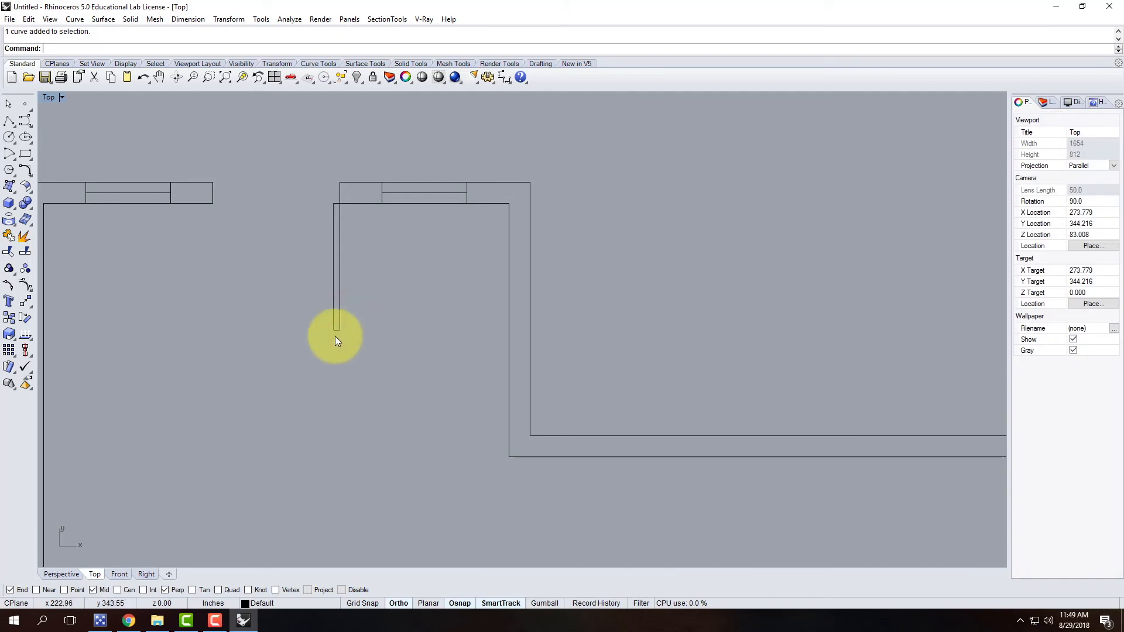
Draw a door-swing arc from the opening's left inner corner to the leaf's lower-left corner, starting downward, and delete it.
click(14, 161)
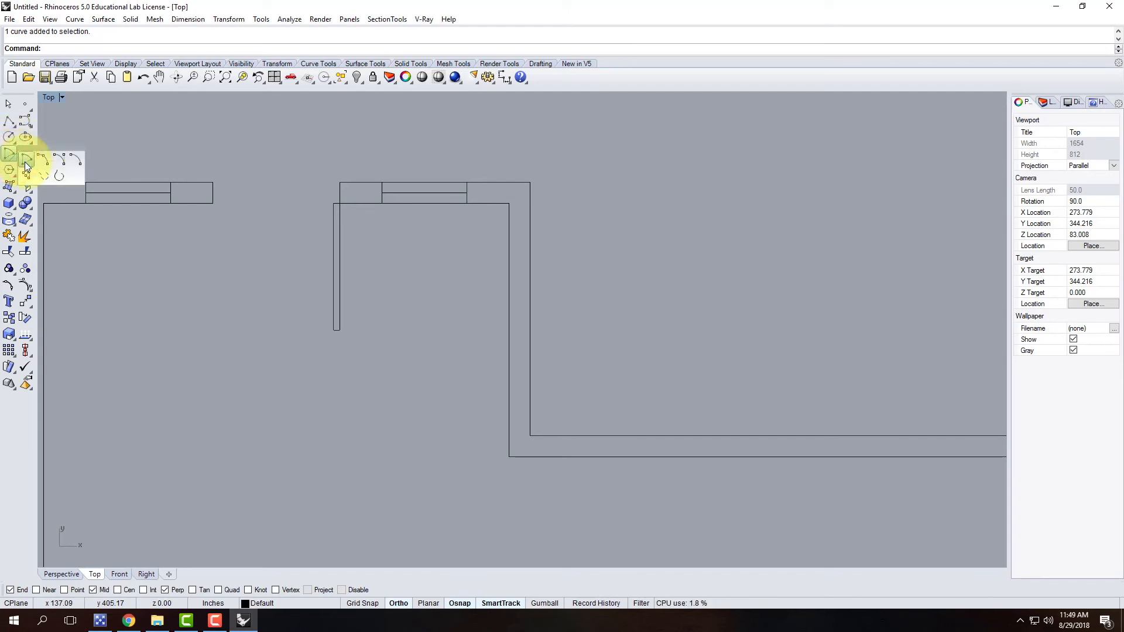
click(64, 159)
click(212, 203)
click(333, 330)
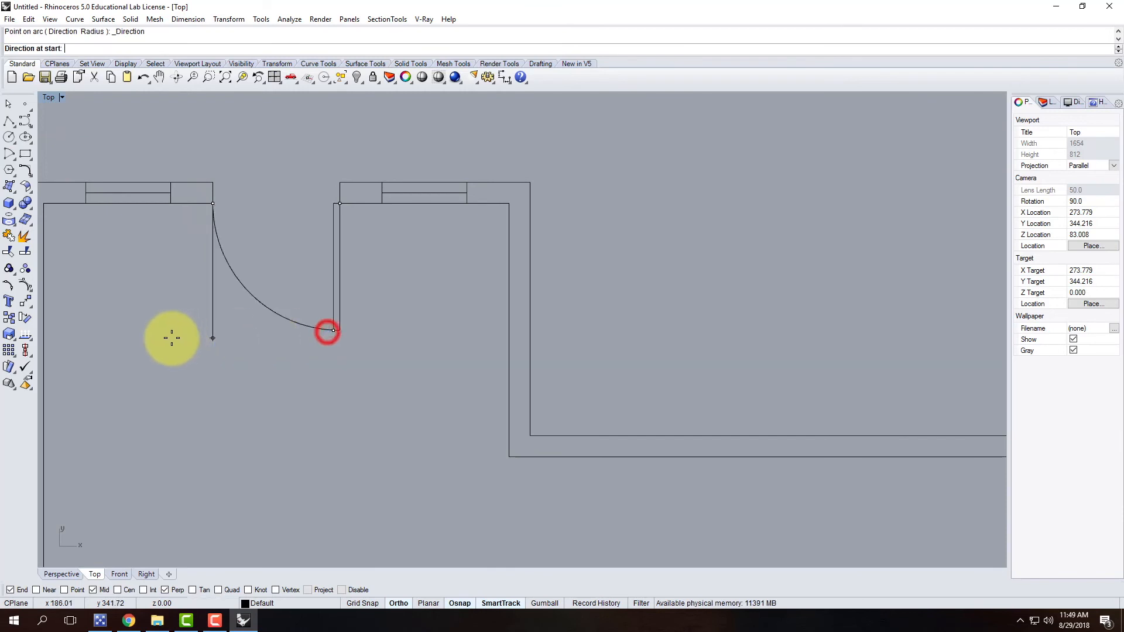
click(171, 337)
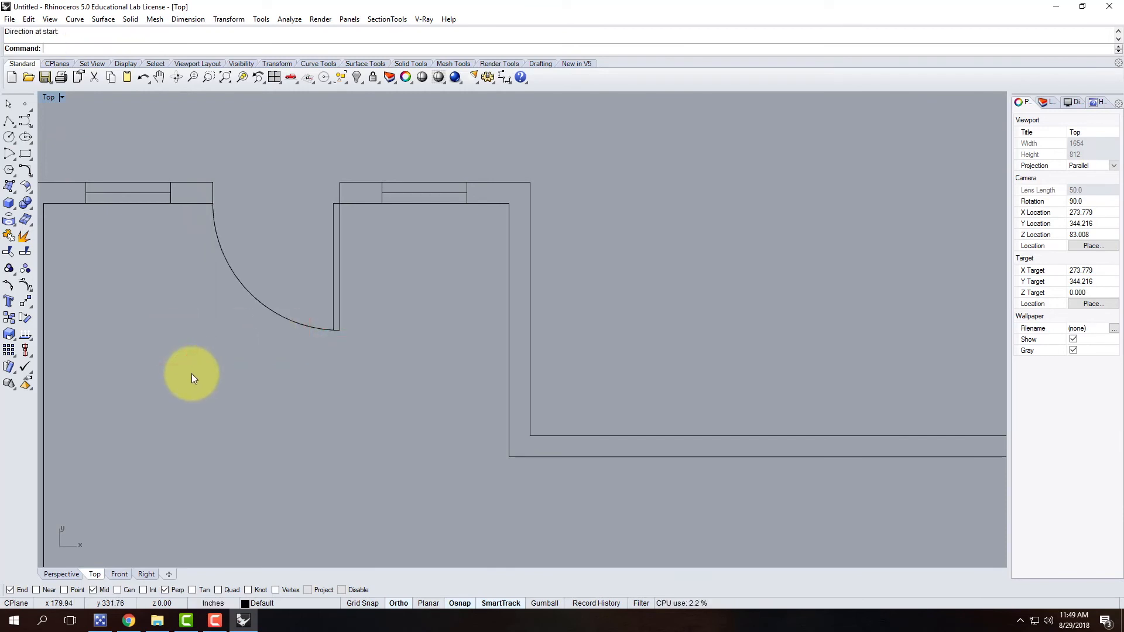
scroll(315, 236, down, 3)
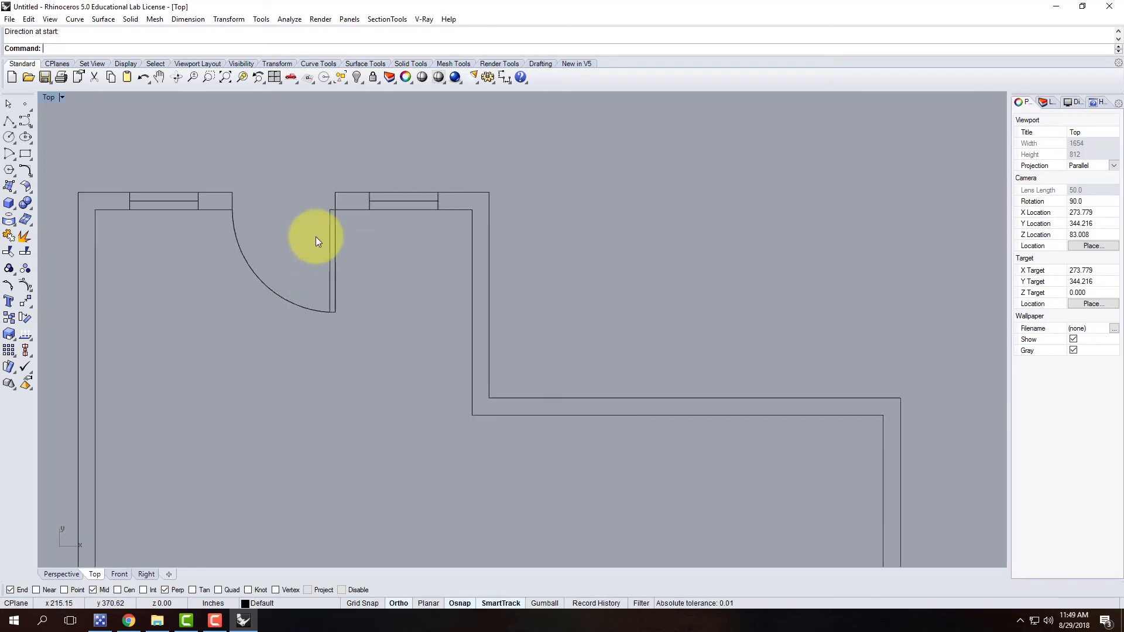
click(293, 251)
key(Delete)
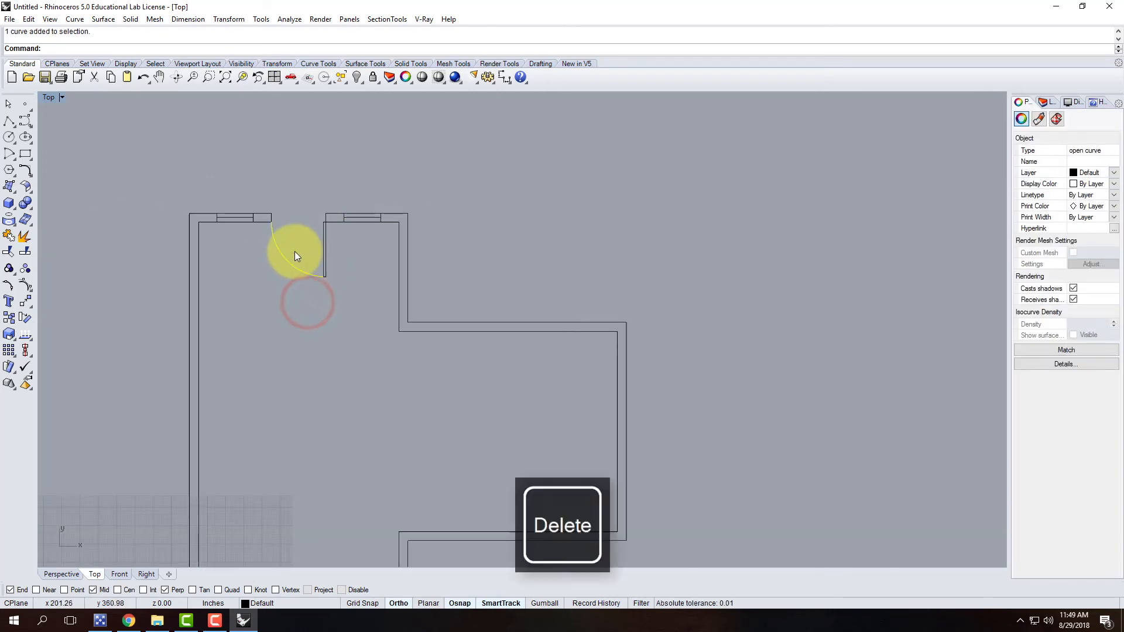
Draw the door-swing arc by start, end and downward start direction, from the opening's left inner corner to the leaf's lower-left corner.
click(12, 159)
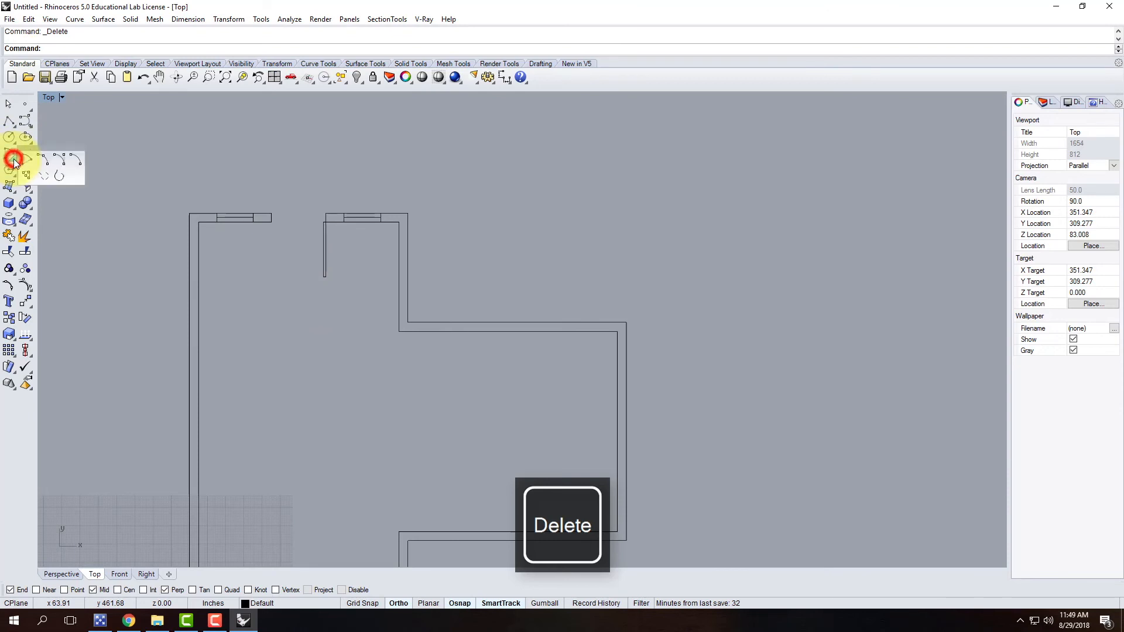
click(59, 163)
click(273, 228)
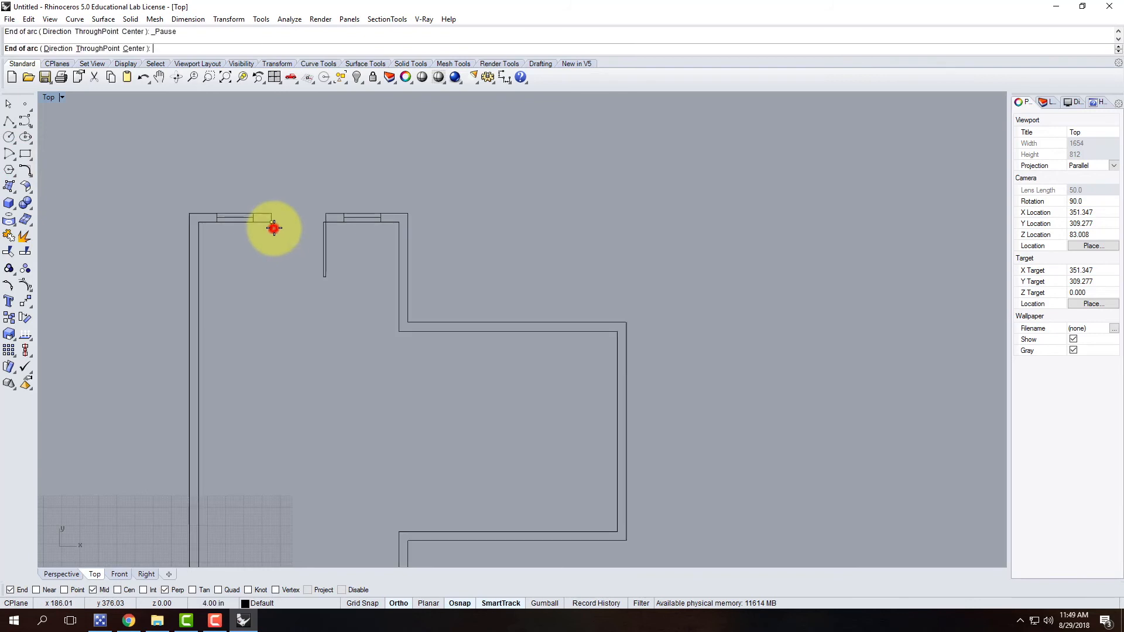
click(322, 275)
click(276, 295)
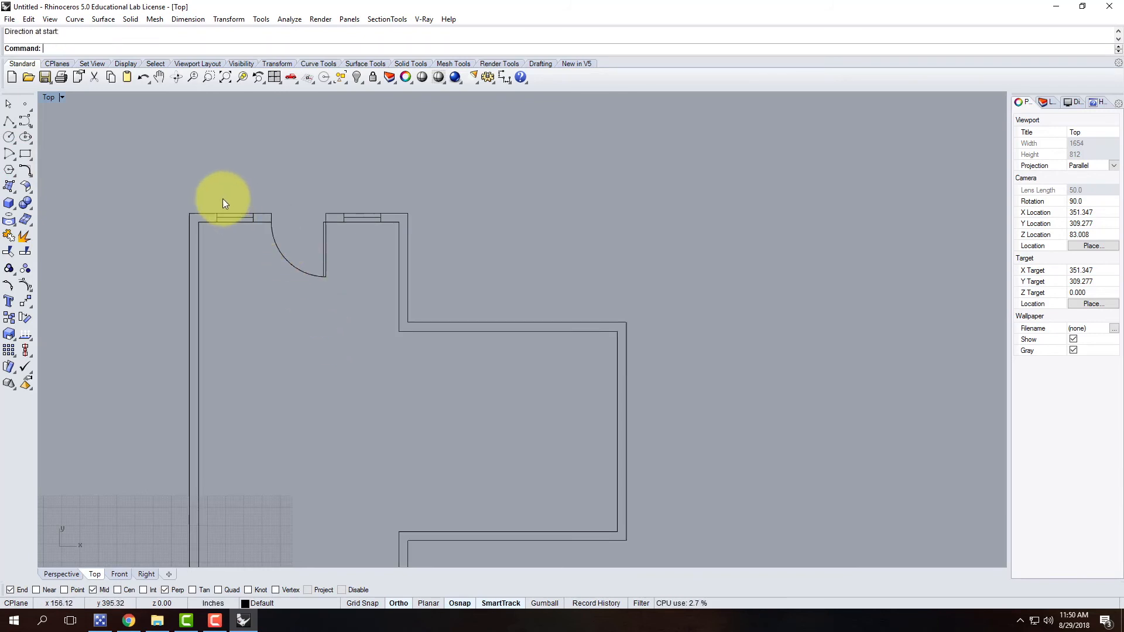
Mirror the window left of the door onto the bottom wall across a horizontal line through the left wall's midpoint, keeping the original.
scroll(226, 203, down, 3)
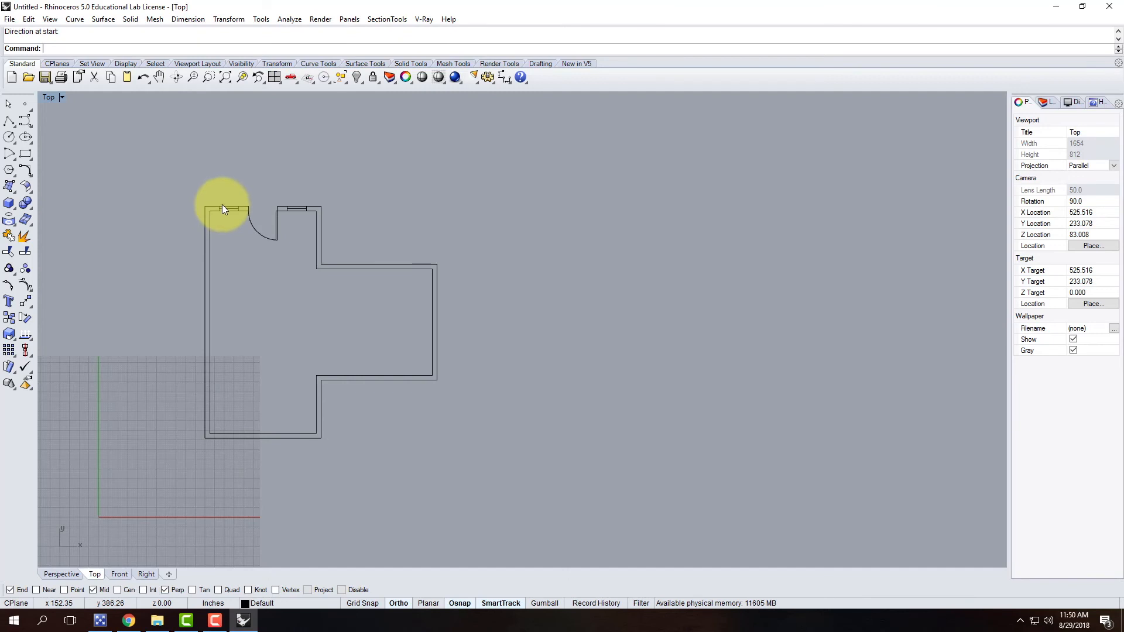
scroll(225, 209, up, 8)
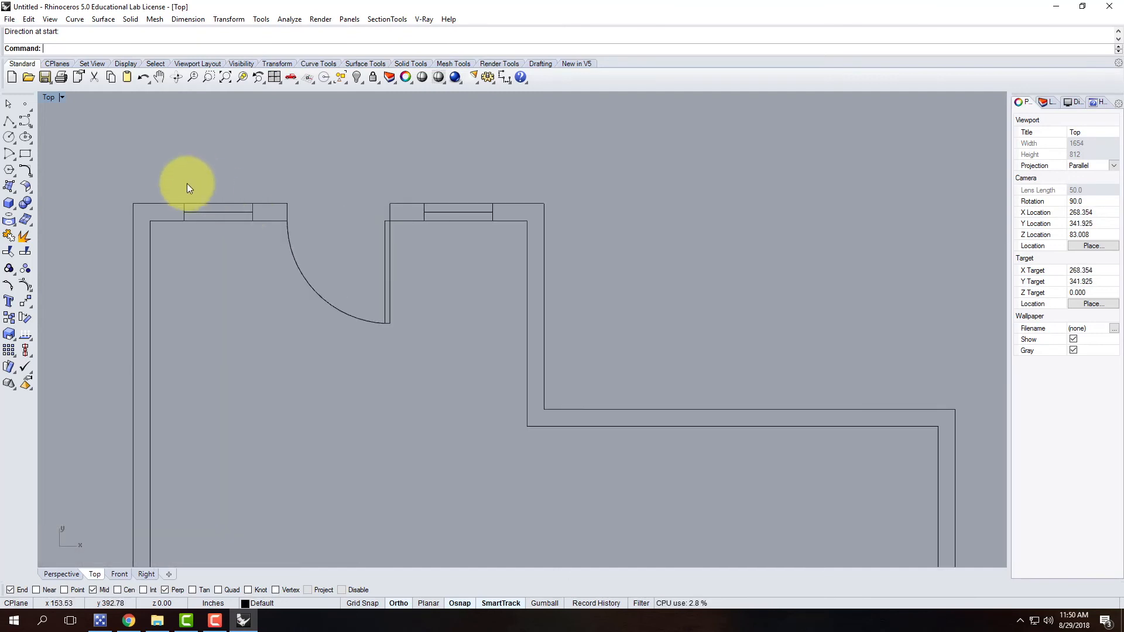
drag(167, 162, 267, 252)
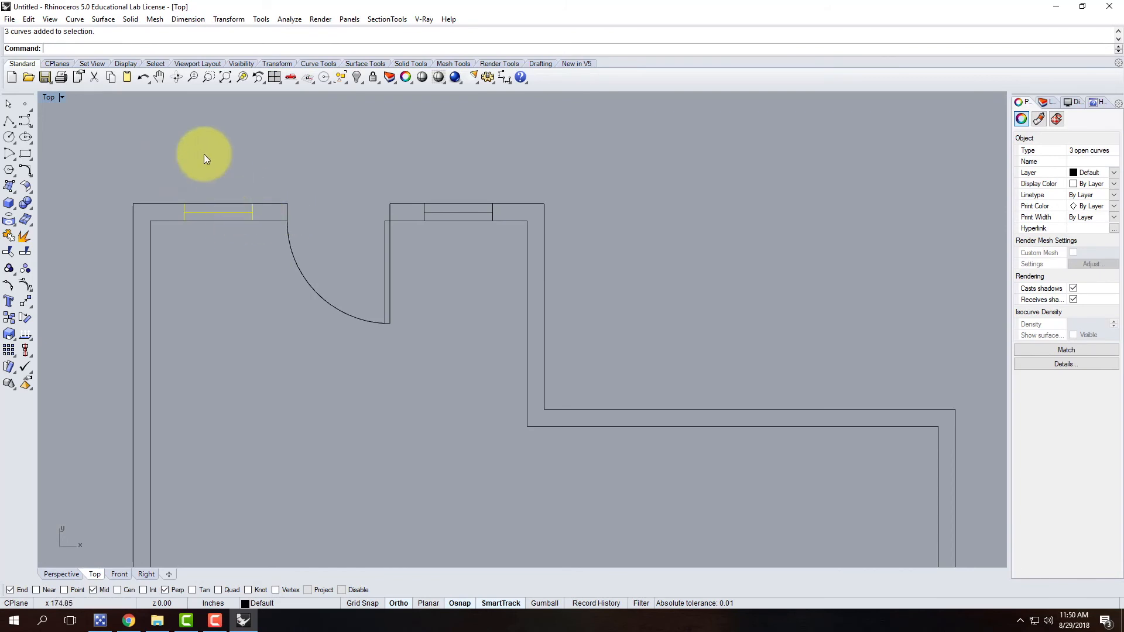
click(227, 20)
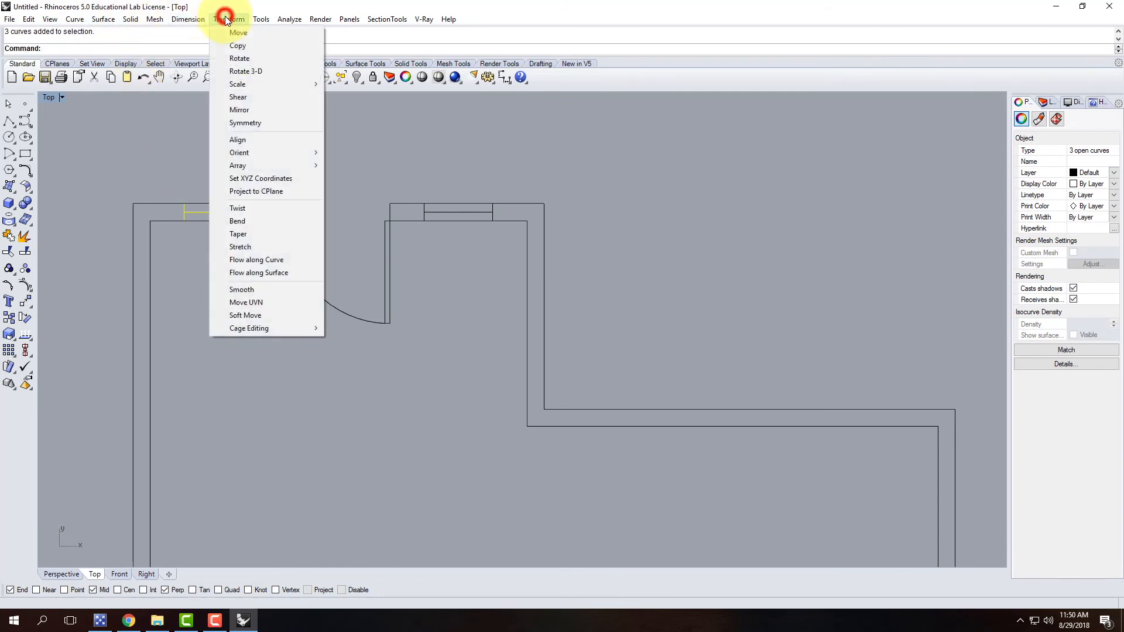
click(247, 110)
scroll(247, 108, down, 3)
scroll(247, 108, down, 3)
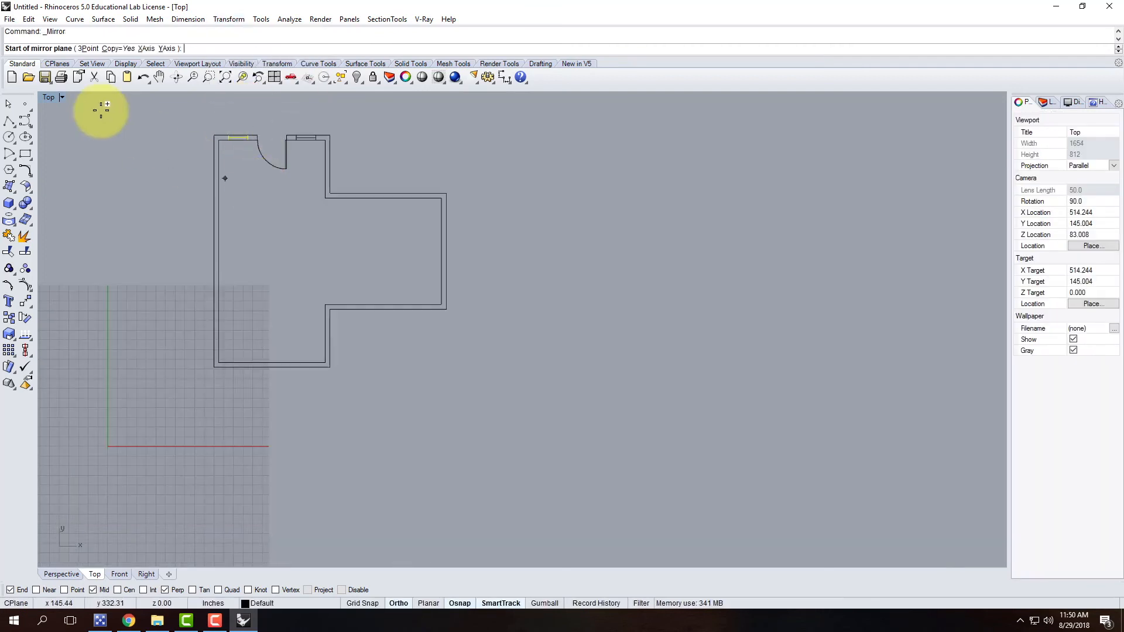
click(220, 251)
click(354, 249)
scroll(245, 384, up, 5)
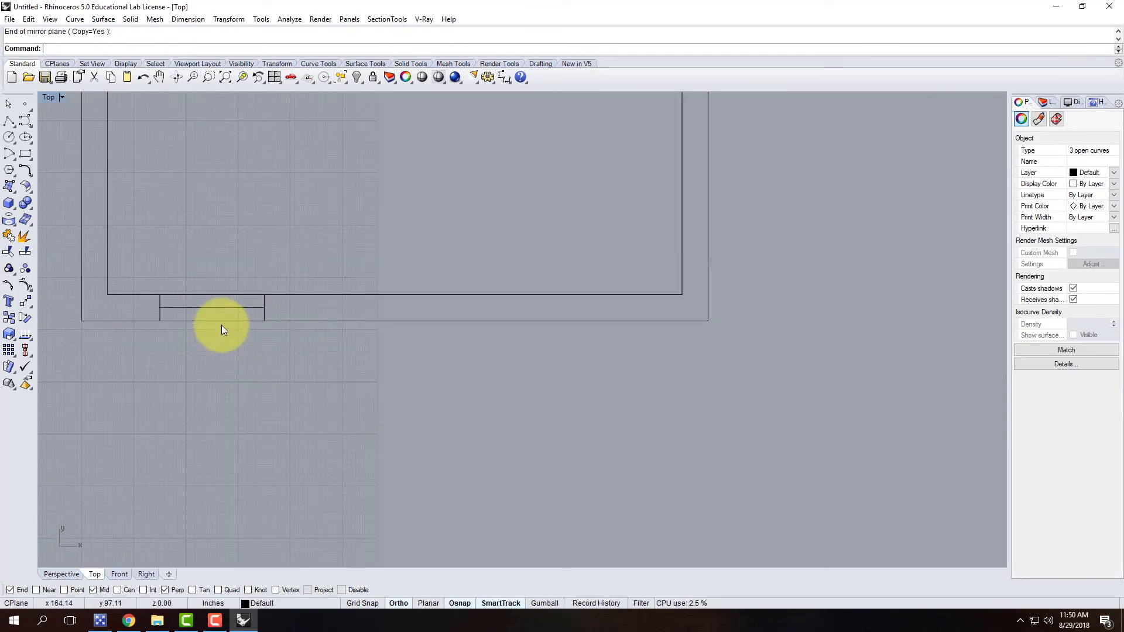
drag(149, 262, 292, 363)
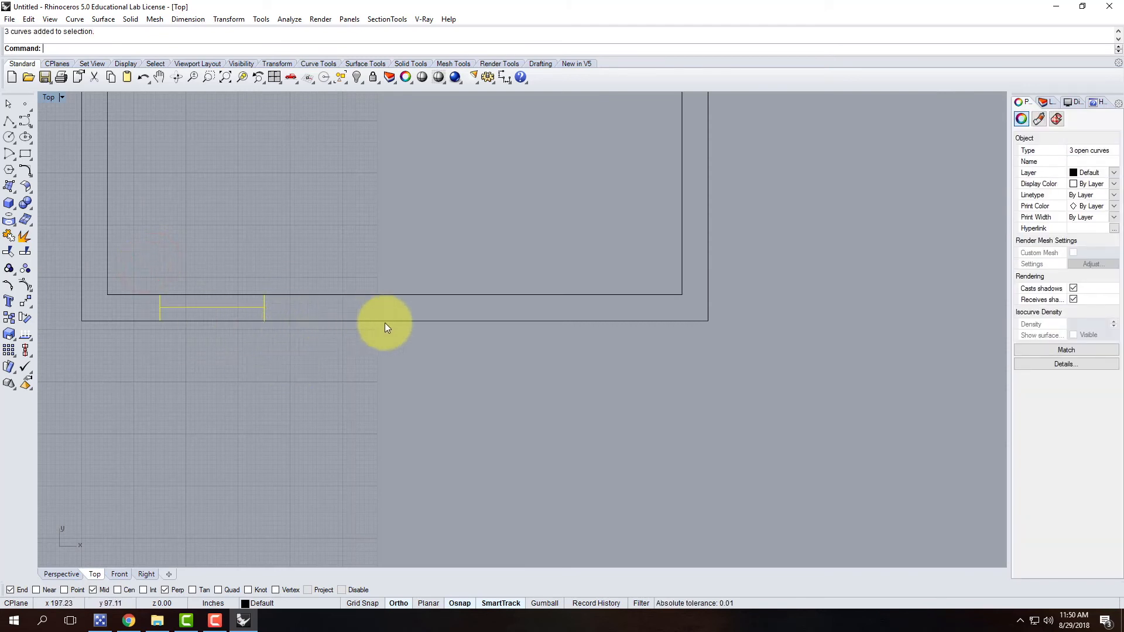
click(259, 241)
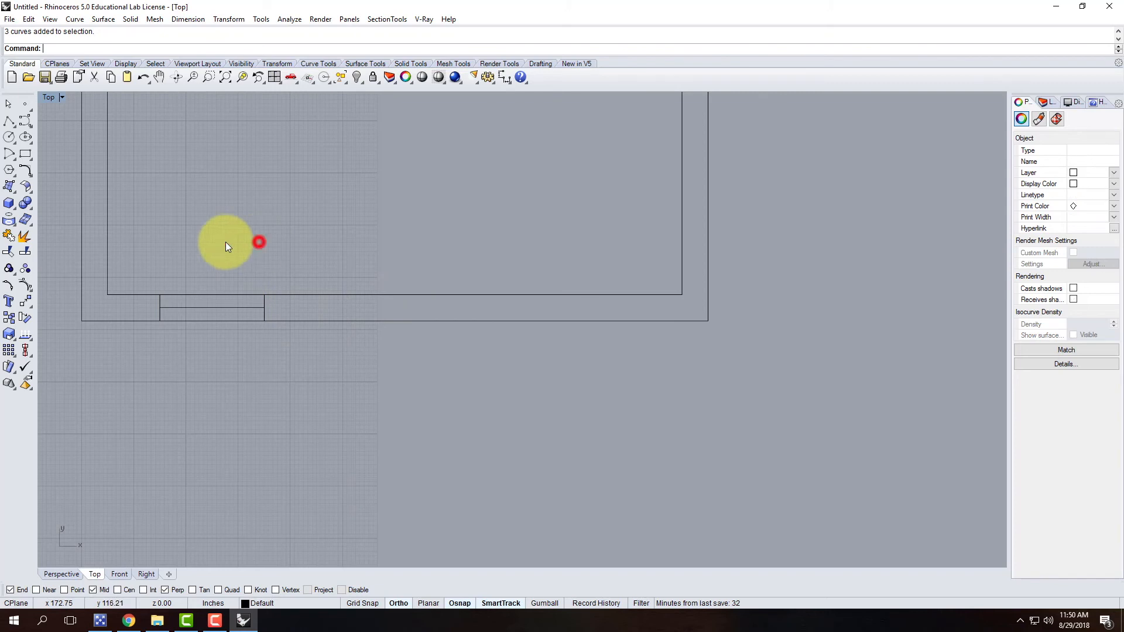
click(9, 120)
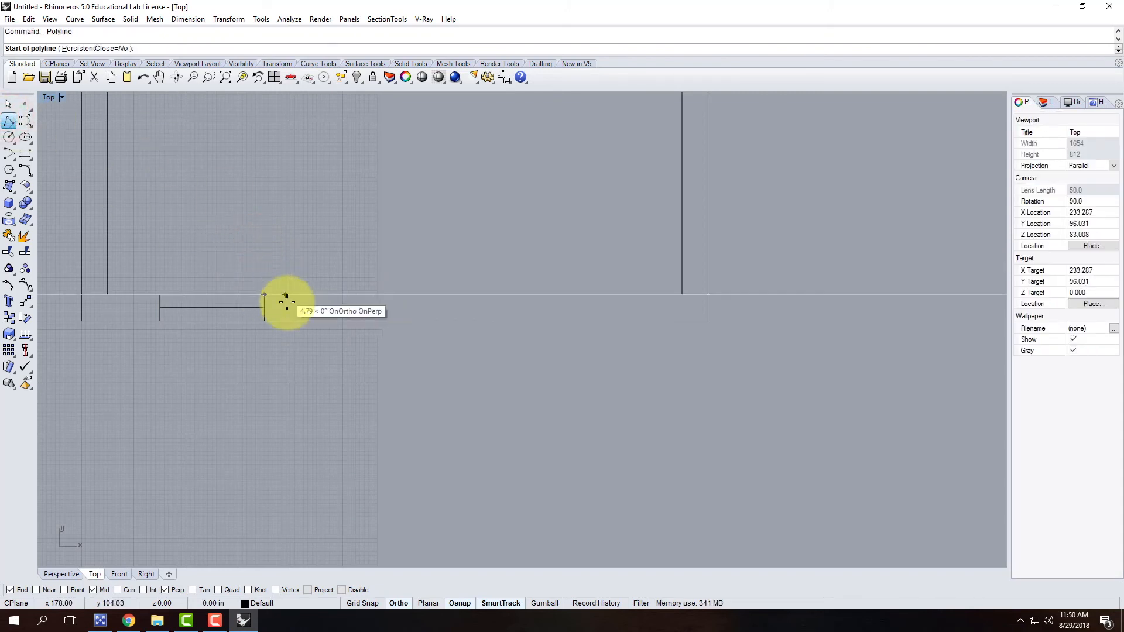
key(Escape)
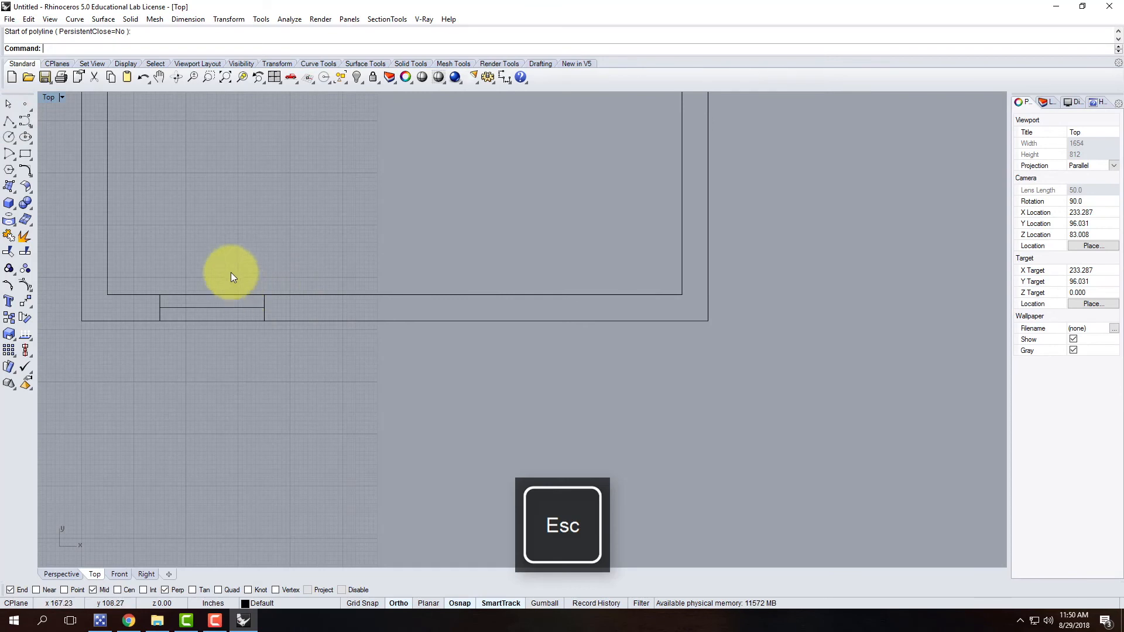
Try to copy the bottom-wall window to its inner right corner from a base point 6" left of its inner left corner, and undo it.
drag(150, 277, 286, 357)
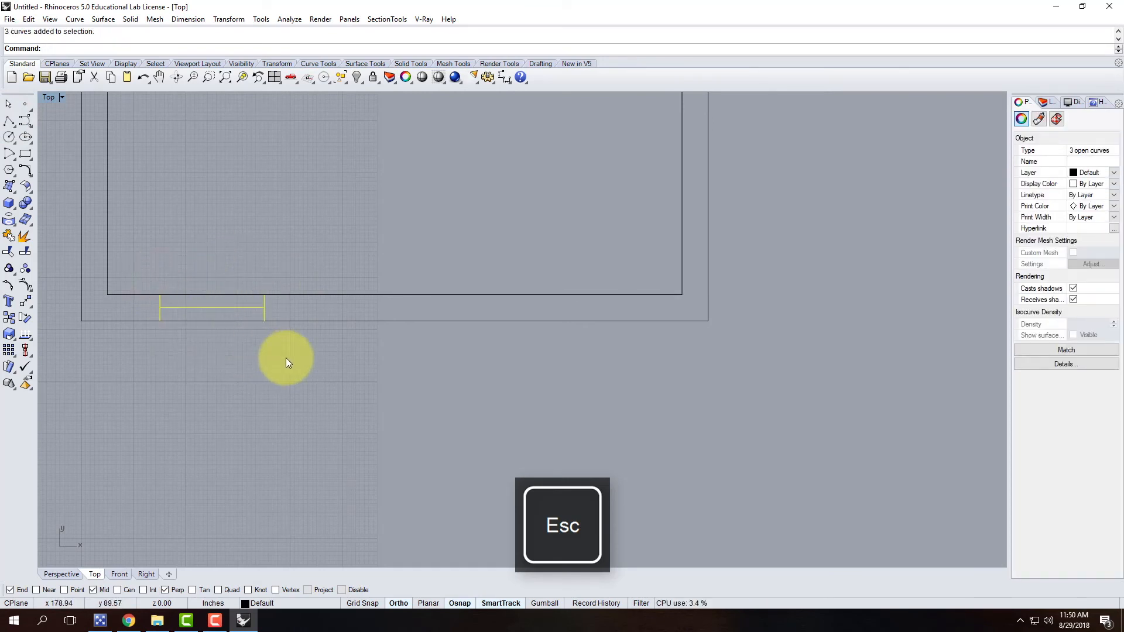
click(230, 18)
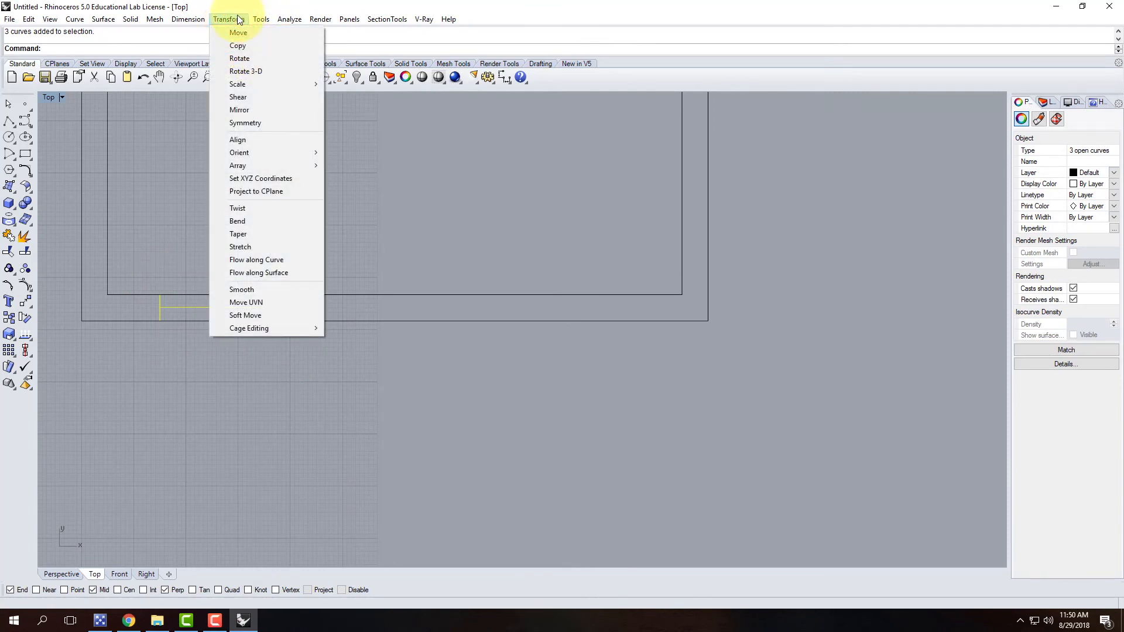
click(30, 19)
click(32, 20)
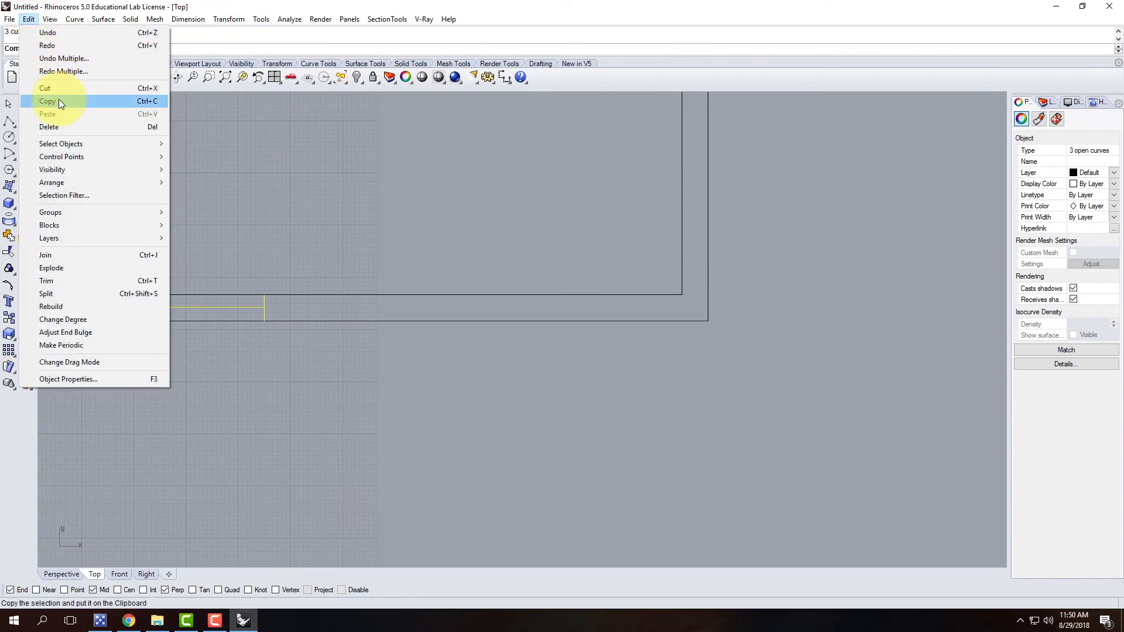
mouse_move(231, 17)
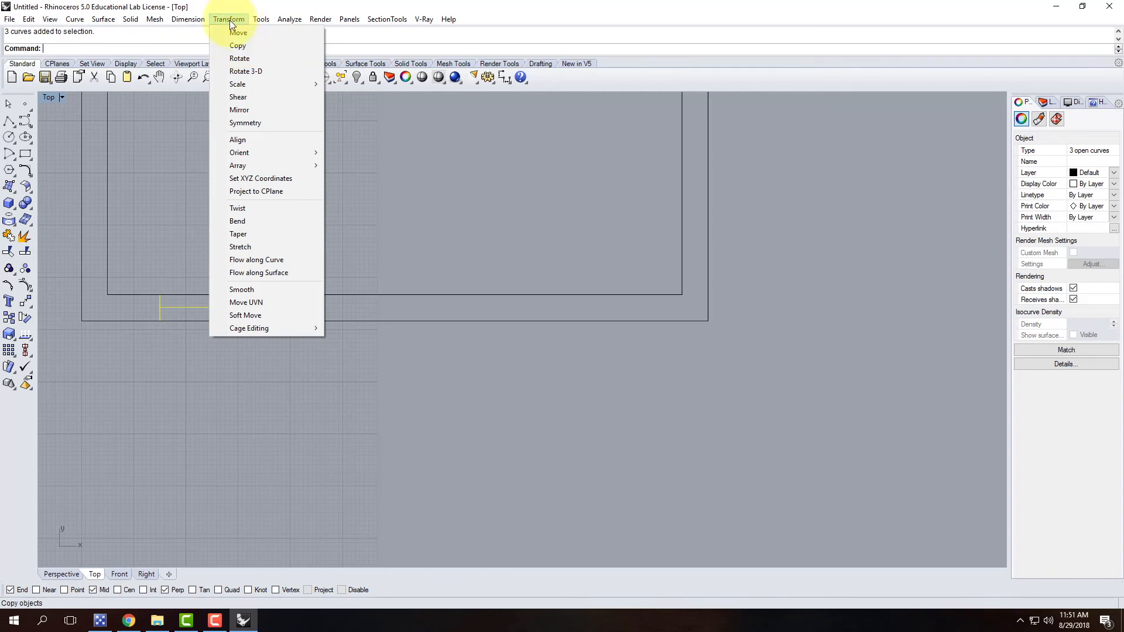
click(244, 47)
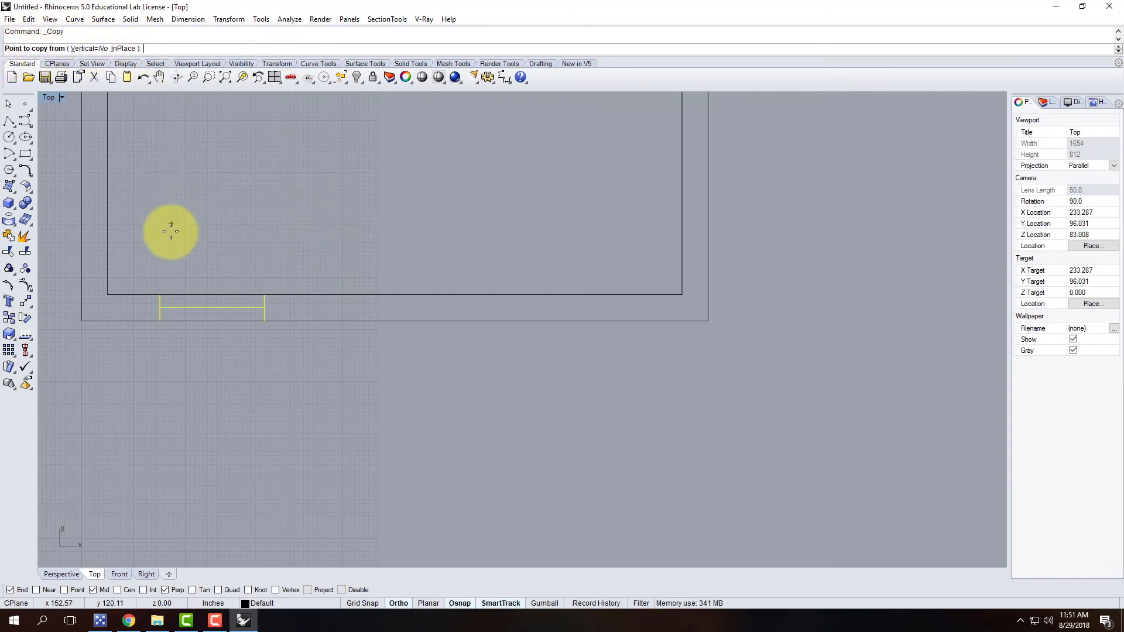
scroll(219, 250, up, 2)
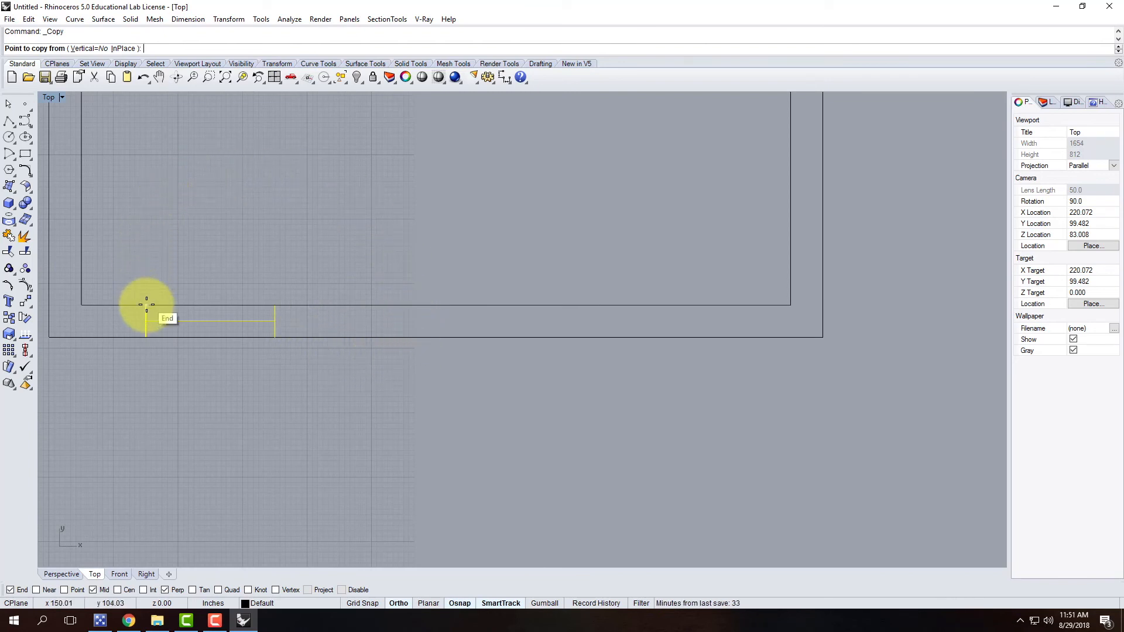
text(6)
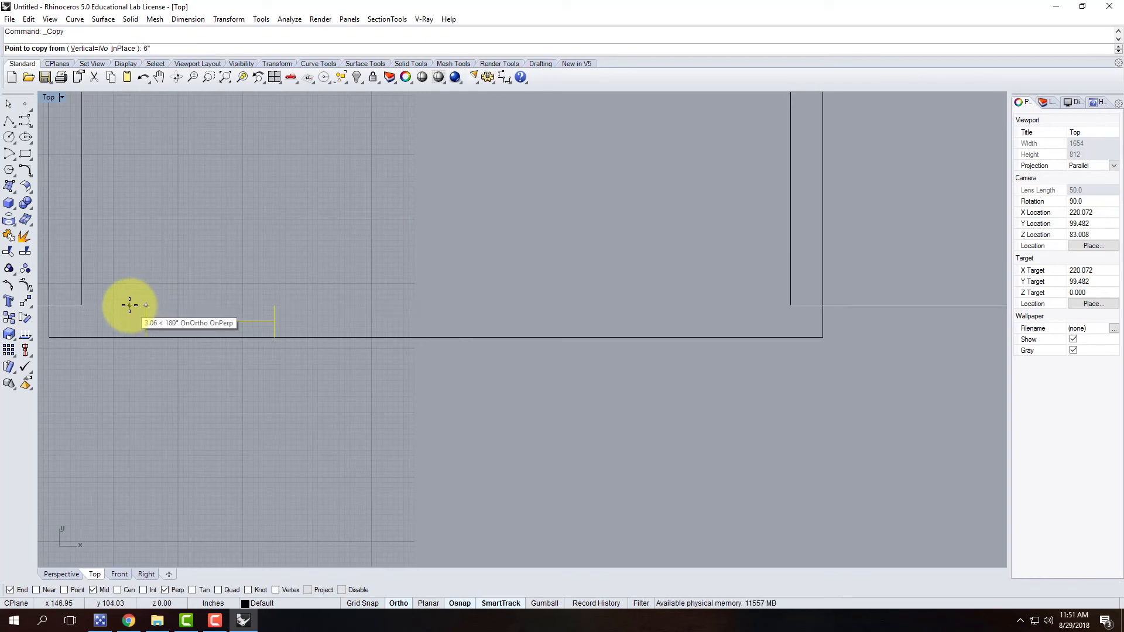
key(Return)
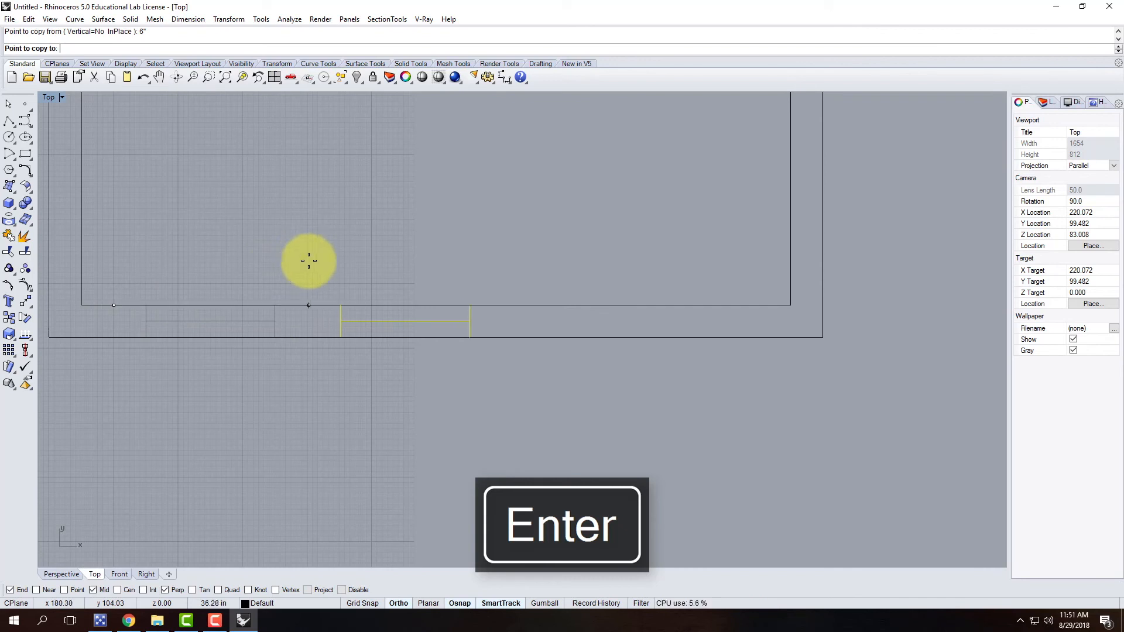
click(276, 303)
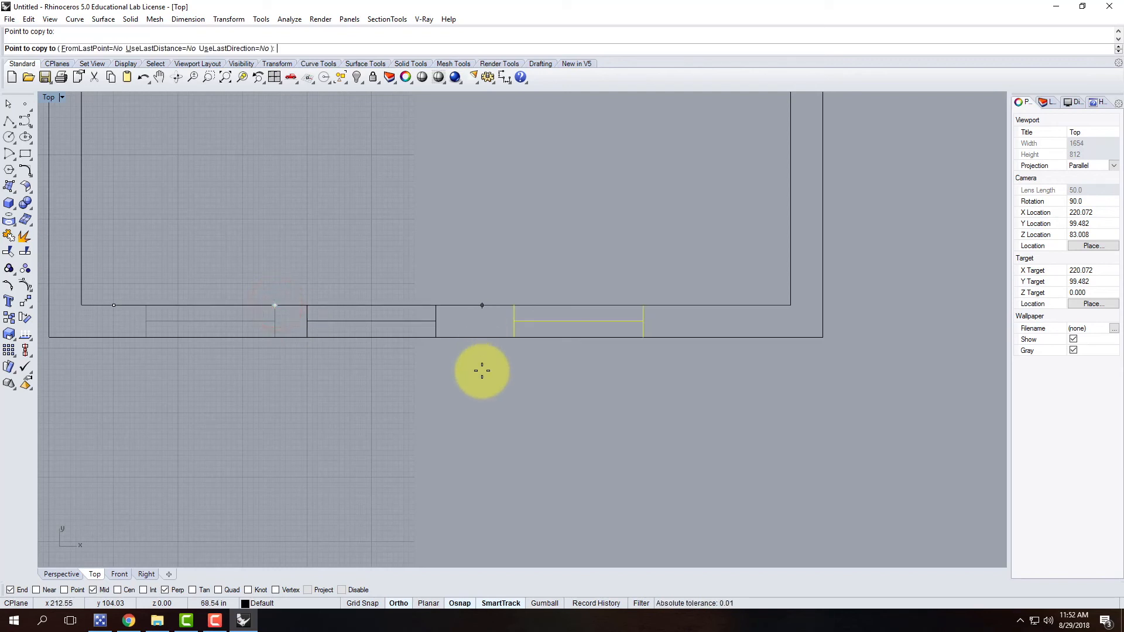
key(Return)
key(ctrl+z)
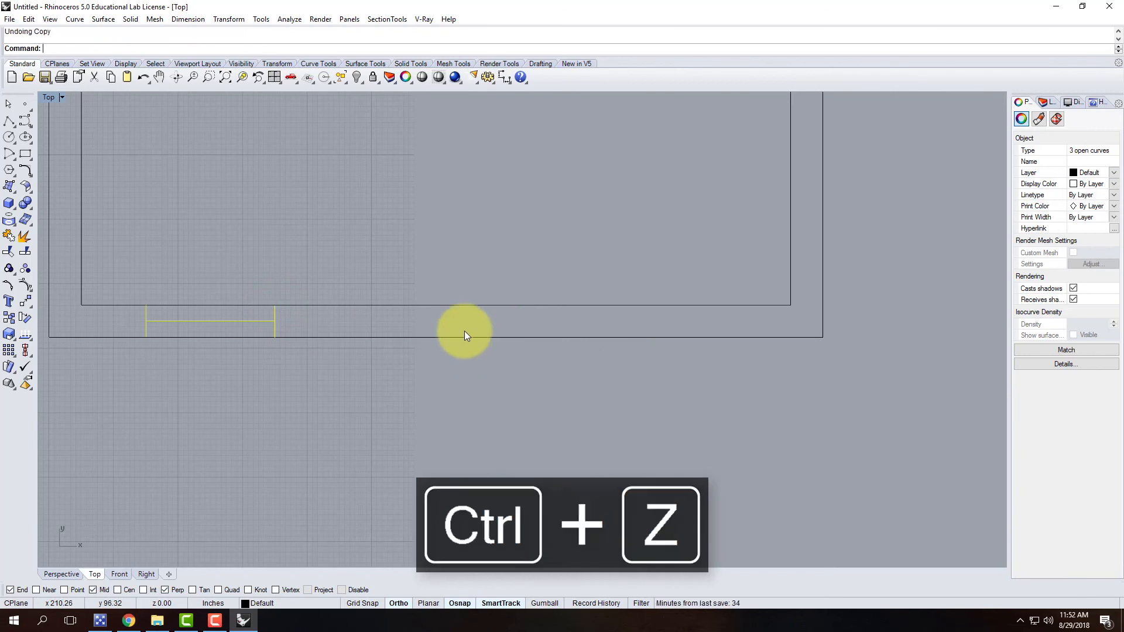
Copy the bottom-wall window from its inner left corner to its inner right corner, so the copy adjoins the original.
key(Return)
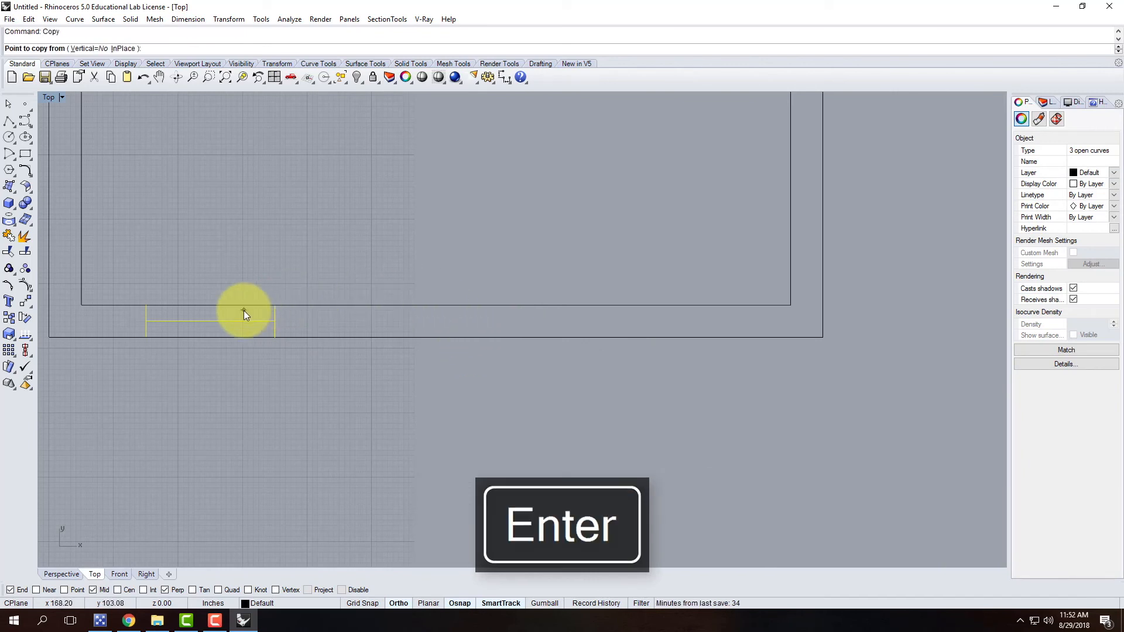
click(147, 305)
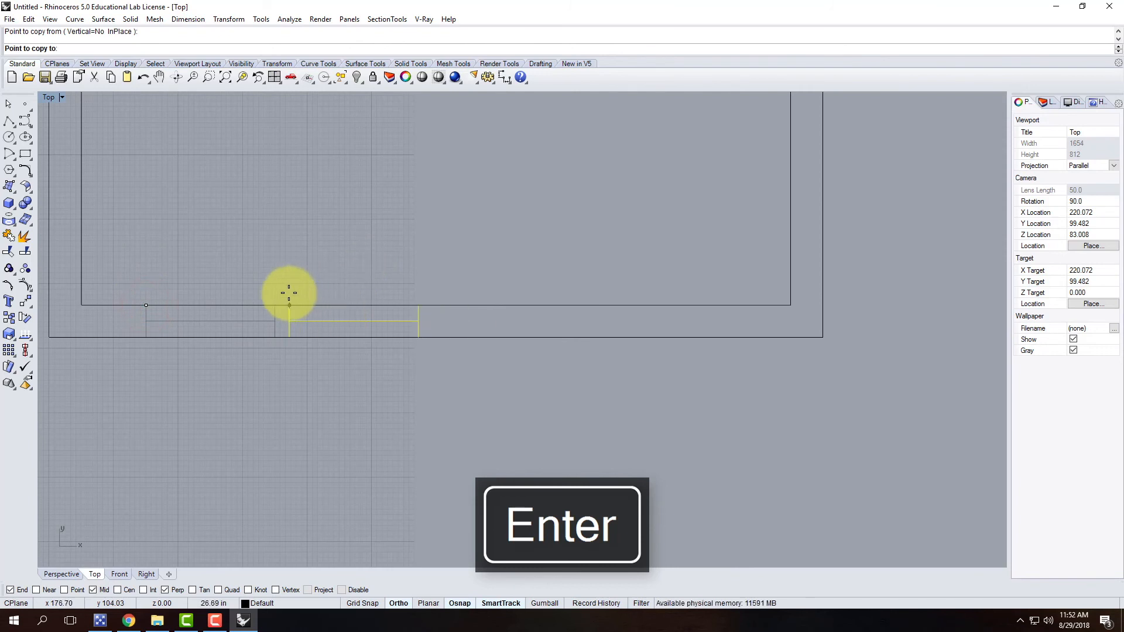
click(275, 304)
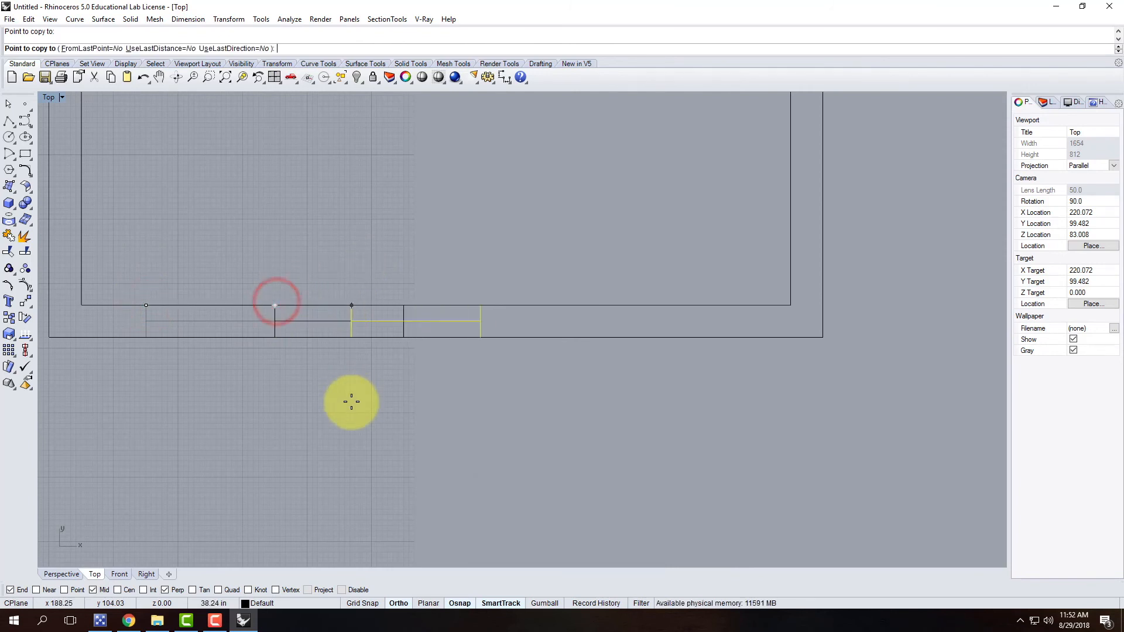
key(Return)
Select the copied window's three curves and move them right along the bottom wall, leaving a gap of about 6" from the original window.
click(318, 275)
click(275, 314)
click(333, 345)
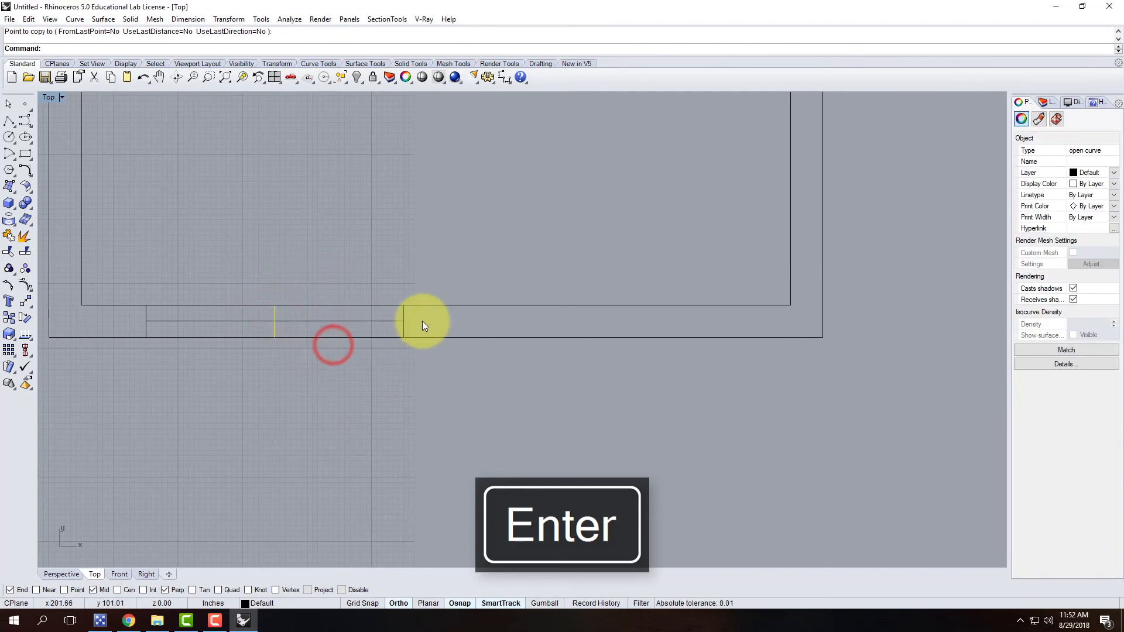
drag(421, 321, 368, 320)
text(Move)
key(Return)
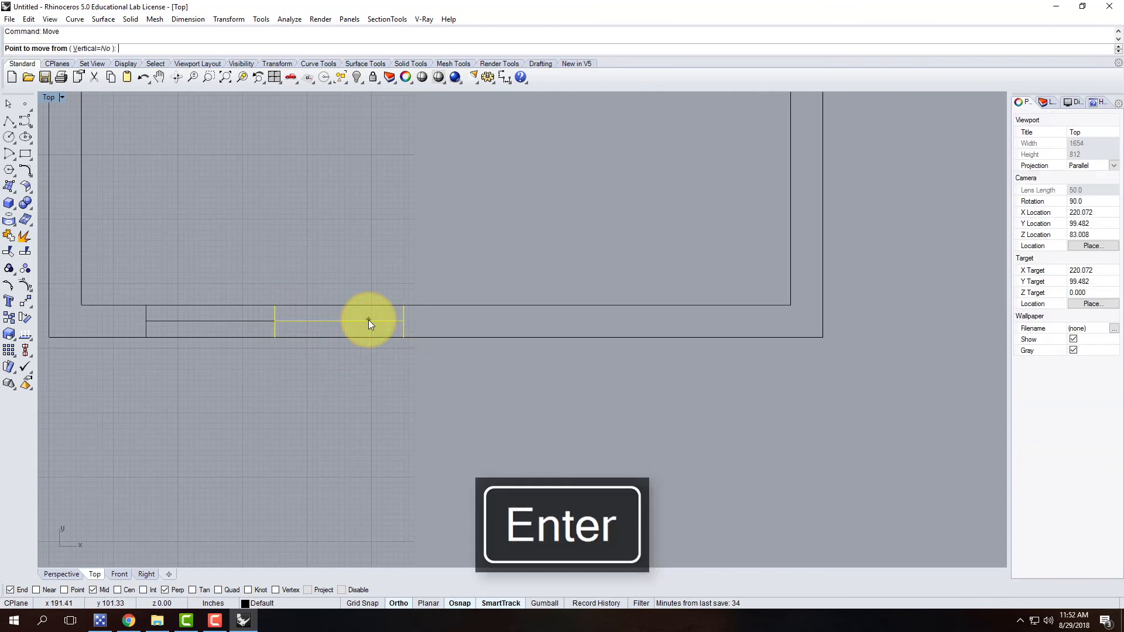
click(293, 367)
click(326, 367)
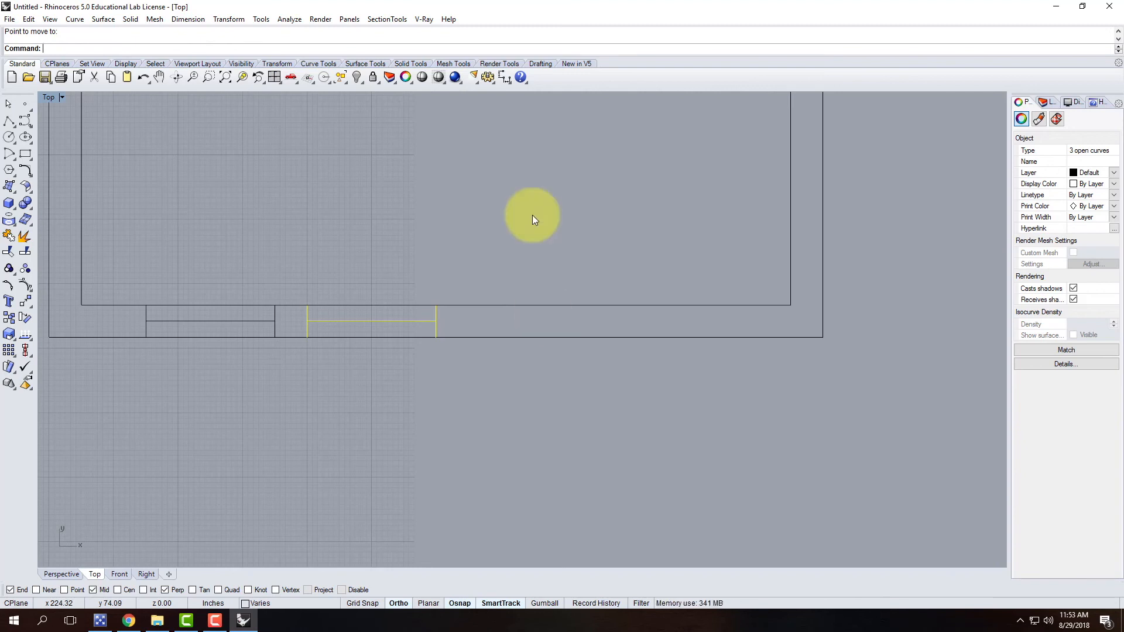
click(601, 437)
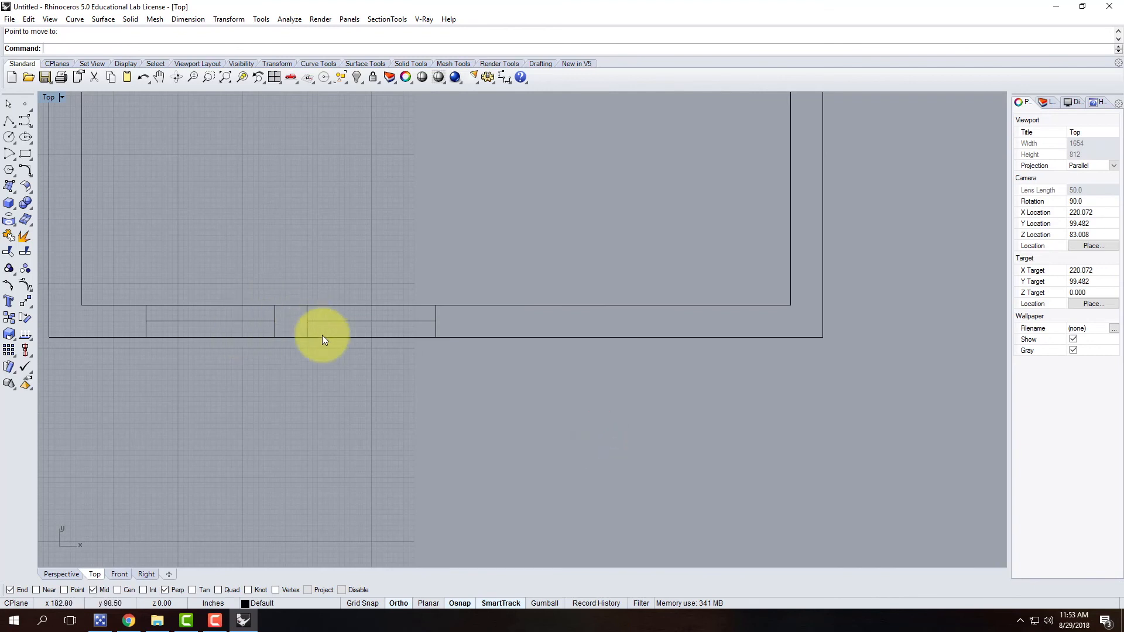
scroll(546, 364, down, 3)
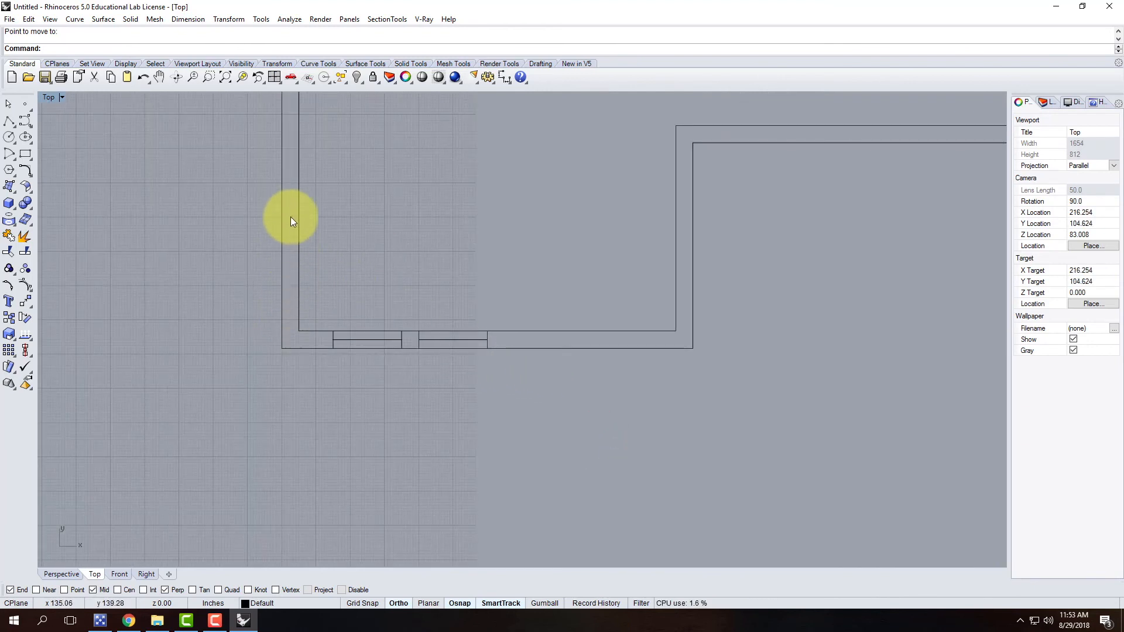
click(9, 119)
click(8, 104)
click(333, 297)
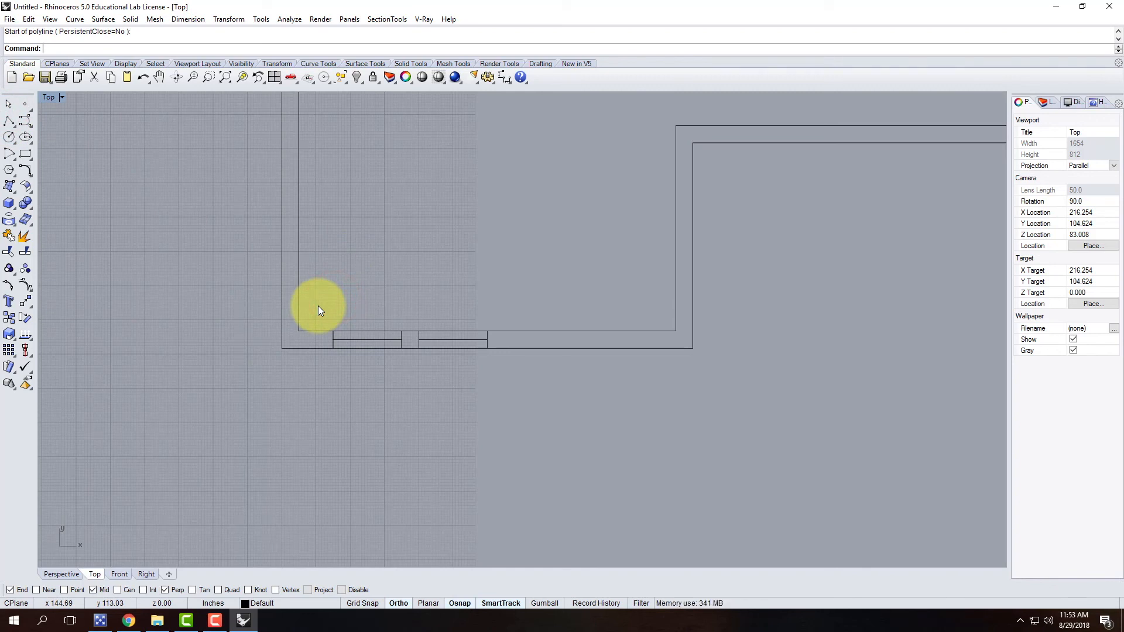
Mirror the bottom wall's left window onto the left wall across the diagonal through the lower-left corner's outer and inner points.
drag(318, 306, 410, 378)
click(229, 19)
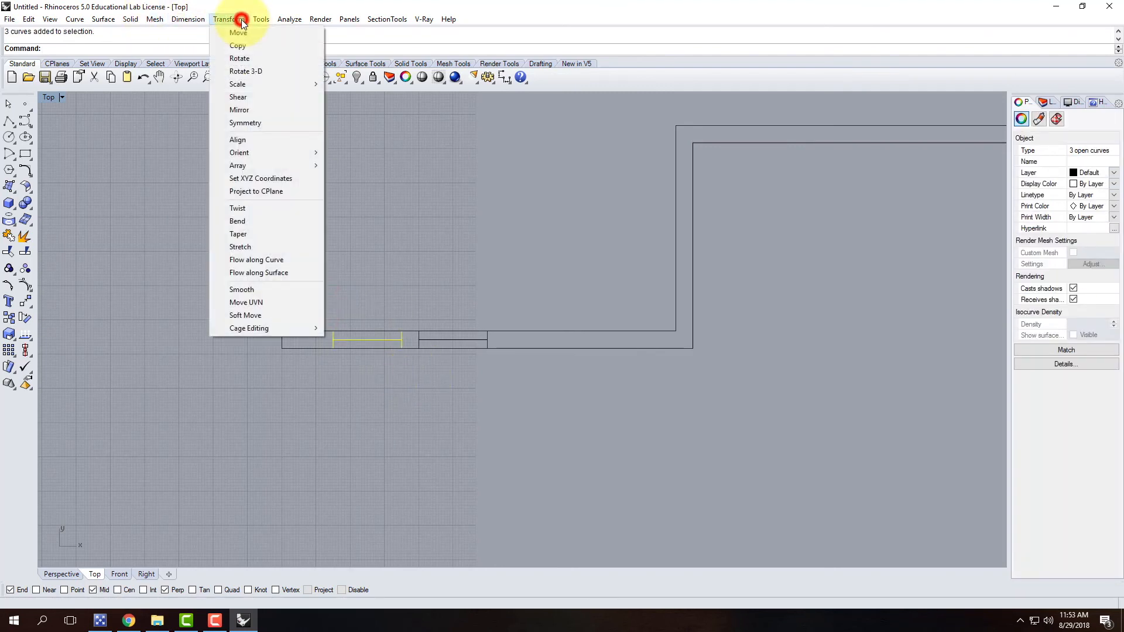
click(247, 108)
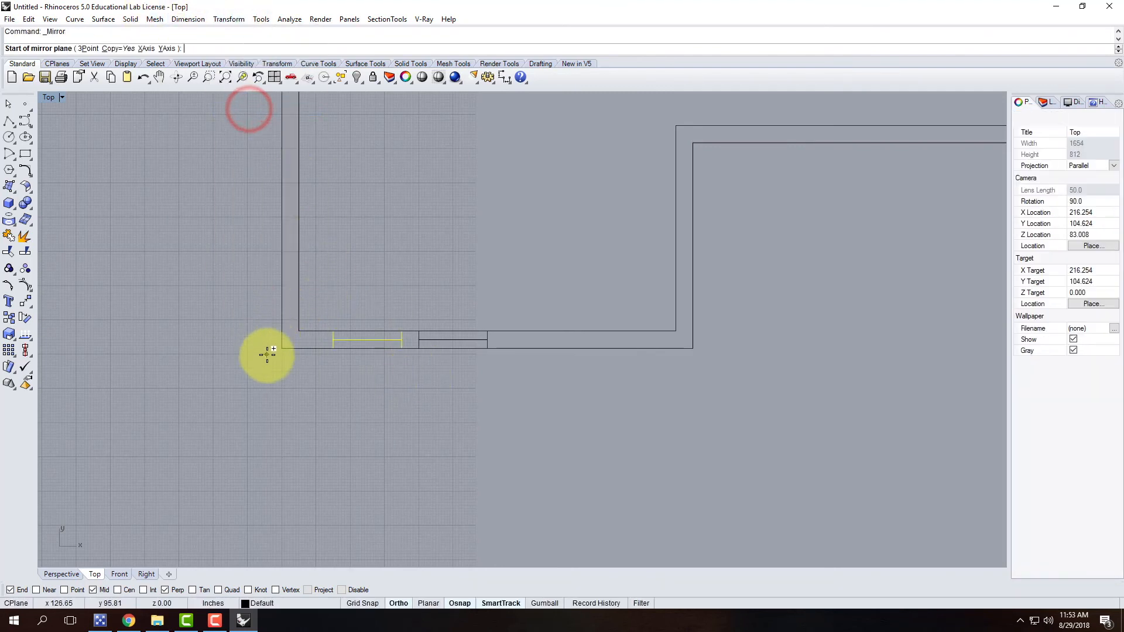
scroll(266, 353, up, 5)
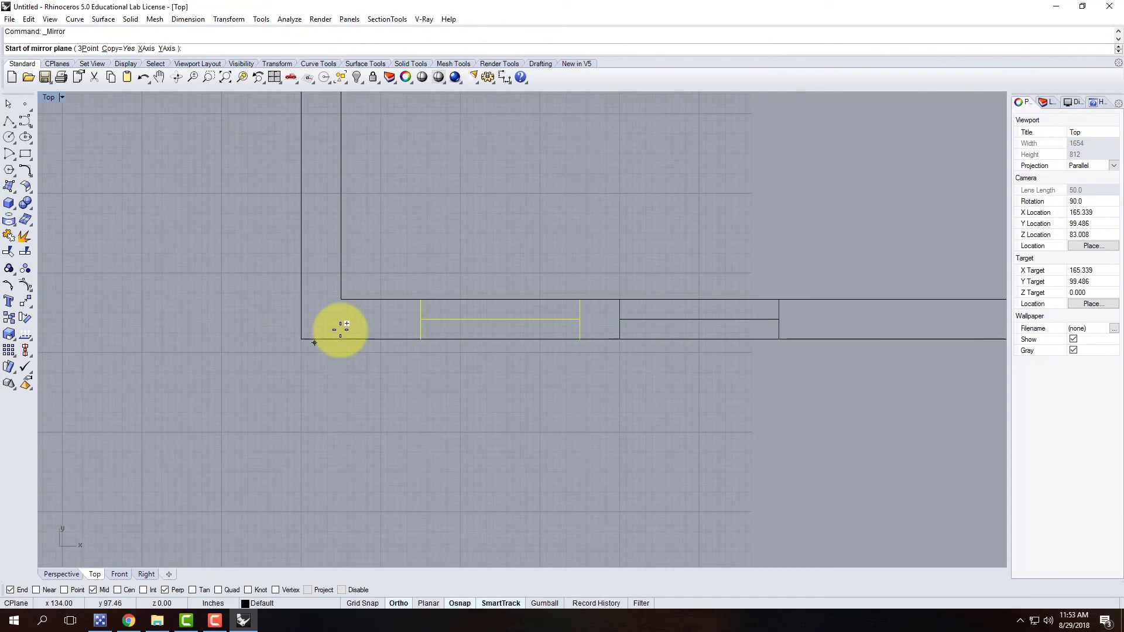
click(297, 338)
click(345, 299)
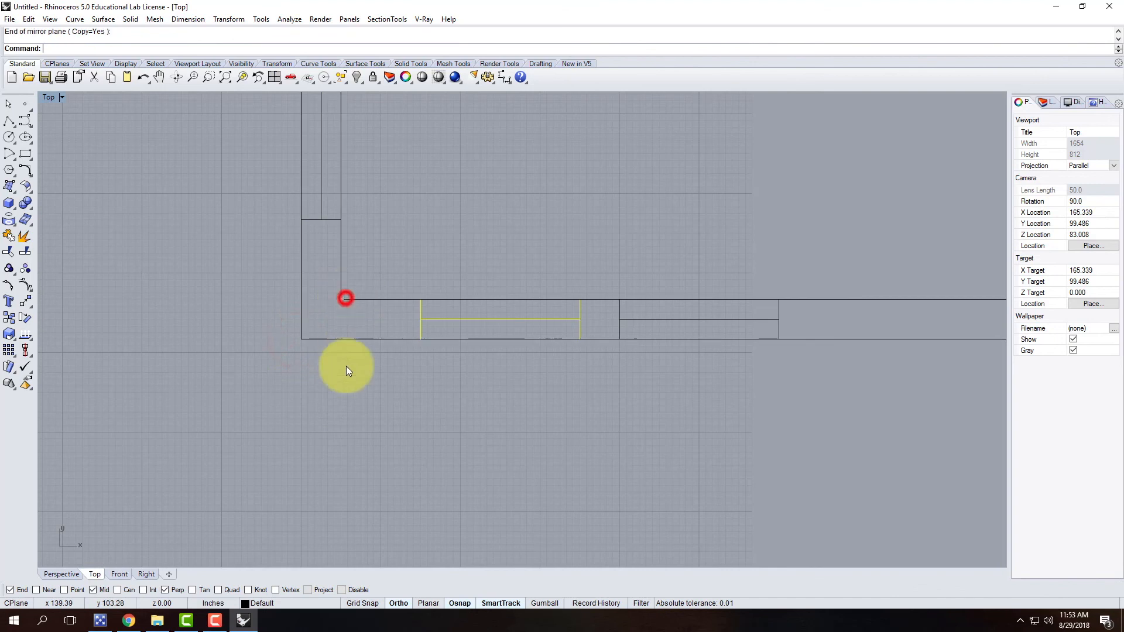
scroll(329, 440, down, 2)
scroll(329, 441, down, 1)
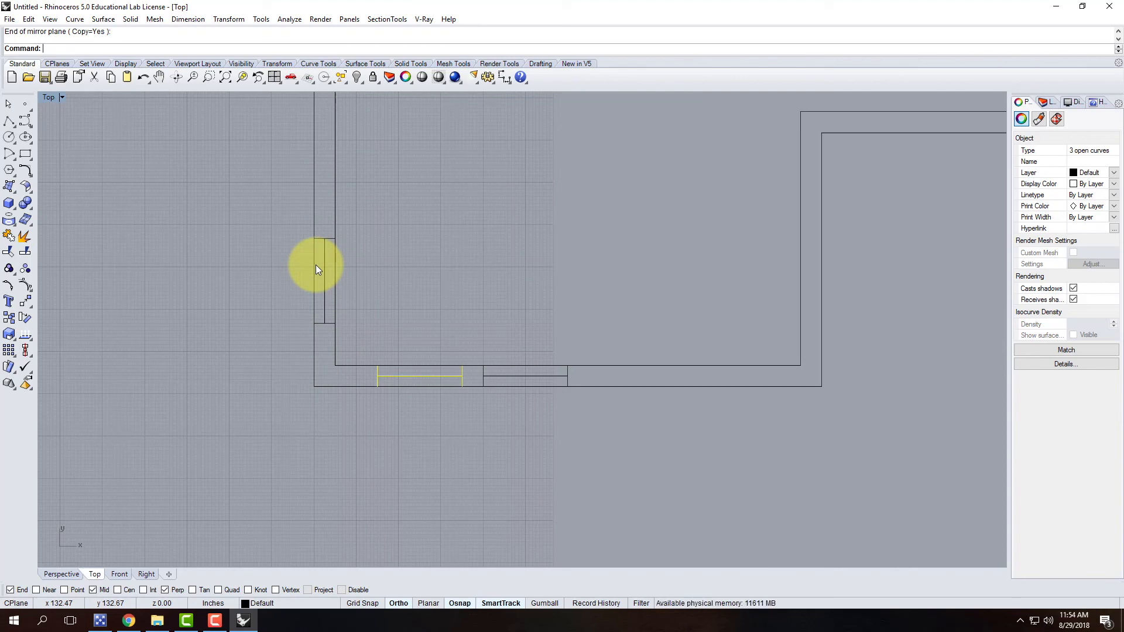
click(388, 231)
scroll(448, 226, down, 5)
scroll(285, 363, down, 6)
scroll(469, 217, up, 2)
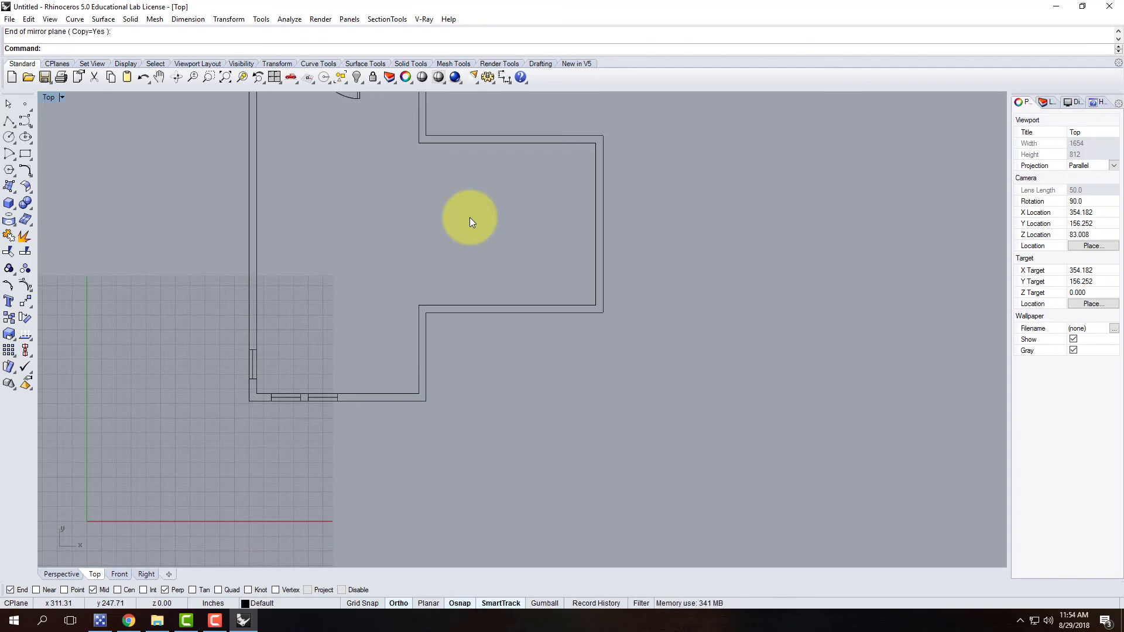
Bring up the save options for the model as a Rhino 5 3D Models file, and close them without saving.
scroll(406, 396, down, 2)
scroll(416, 250, up, 1)
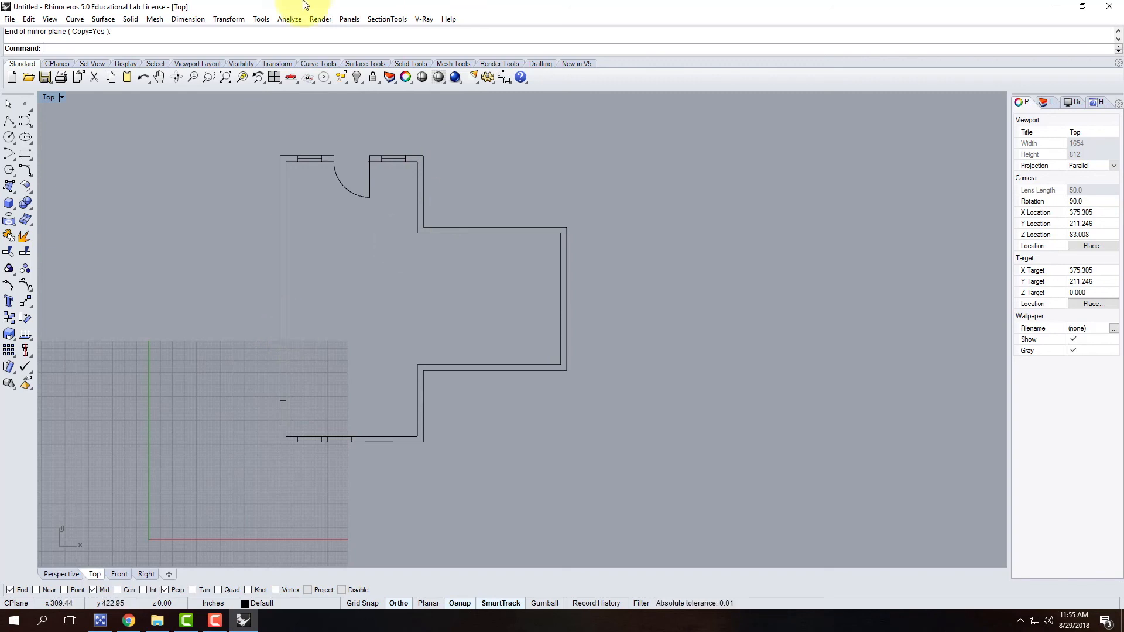
click(10, 18)
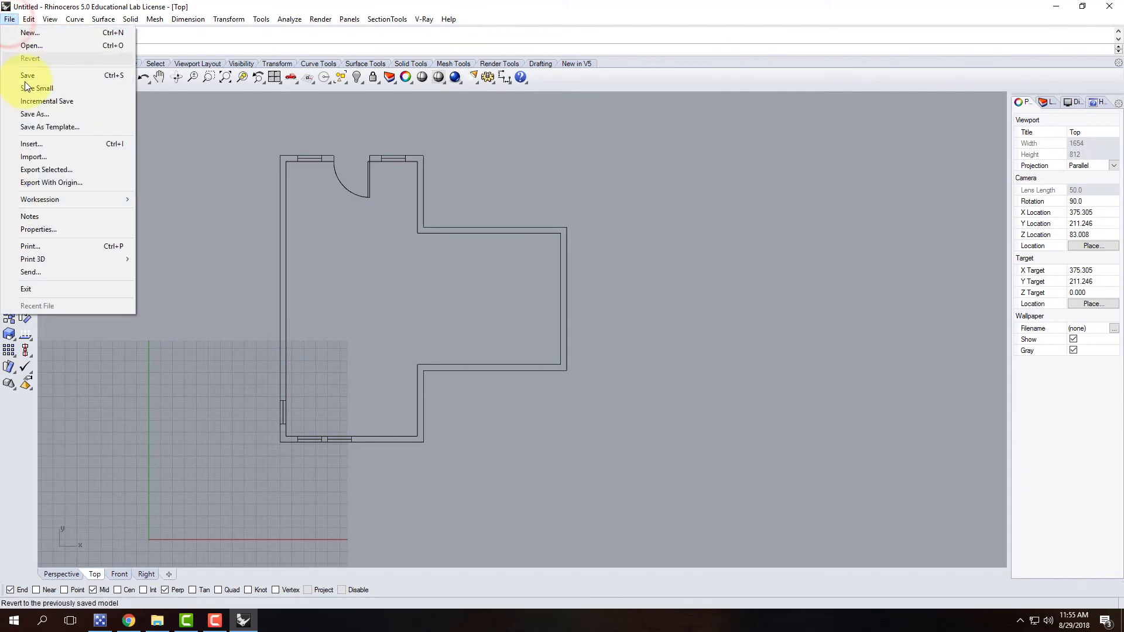
click(27, 78)
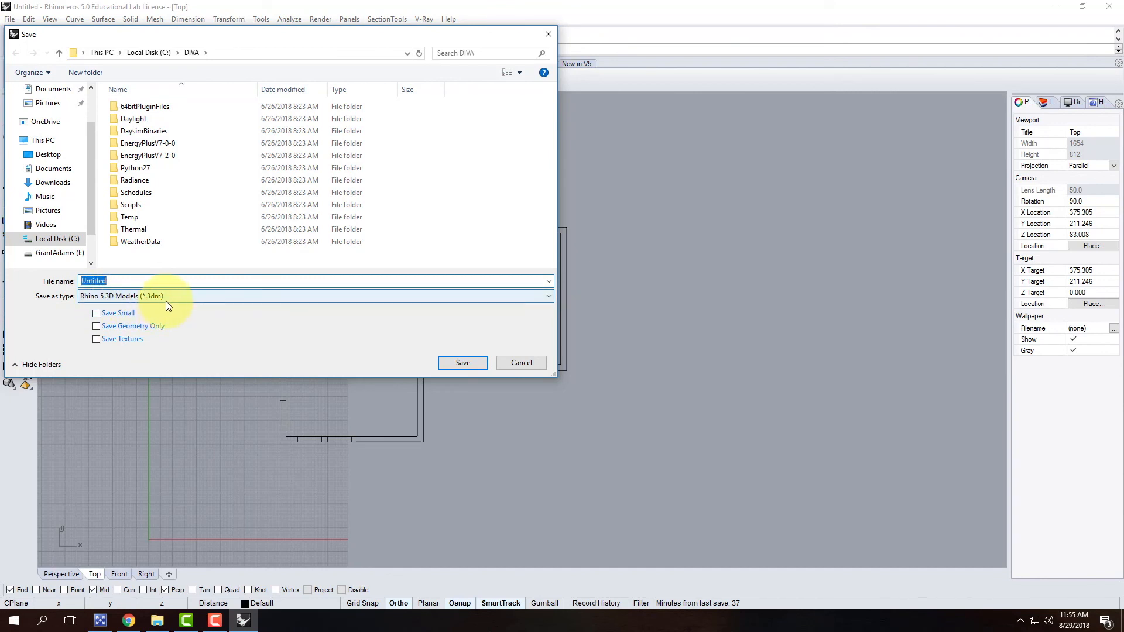
drag(184, 33, 323, 122)
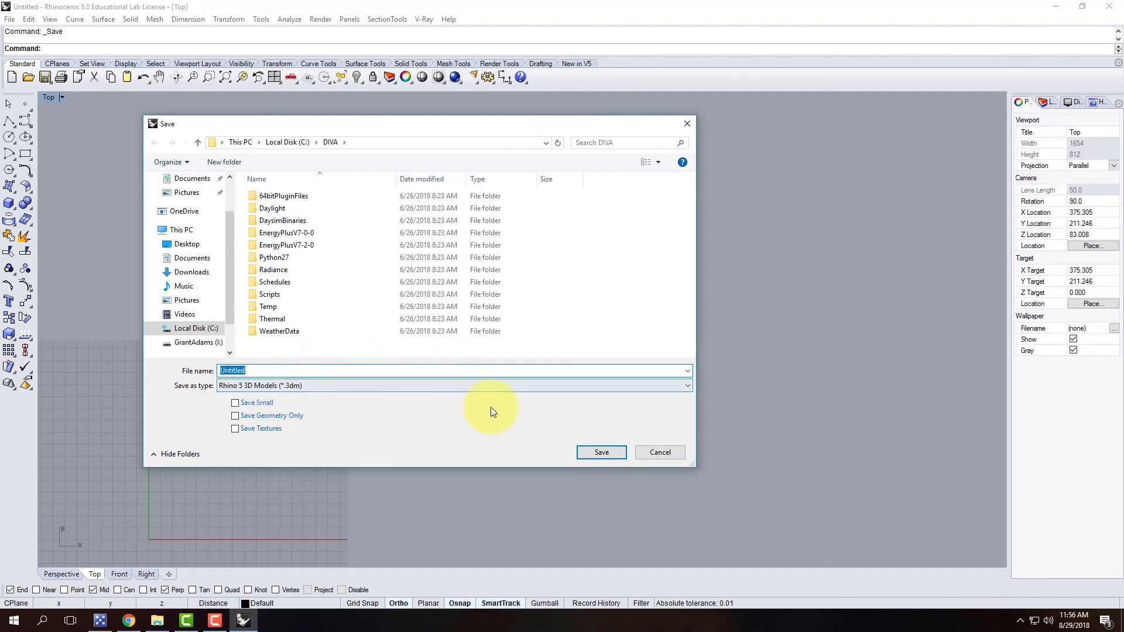
click(655, 451)
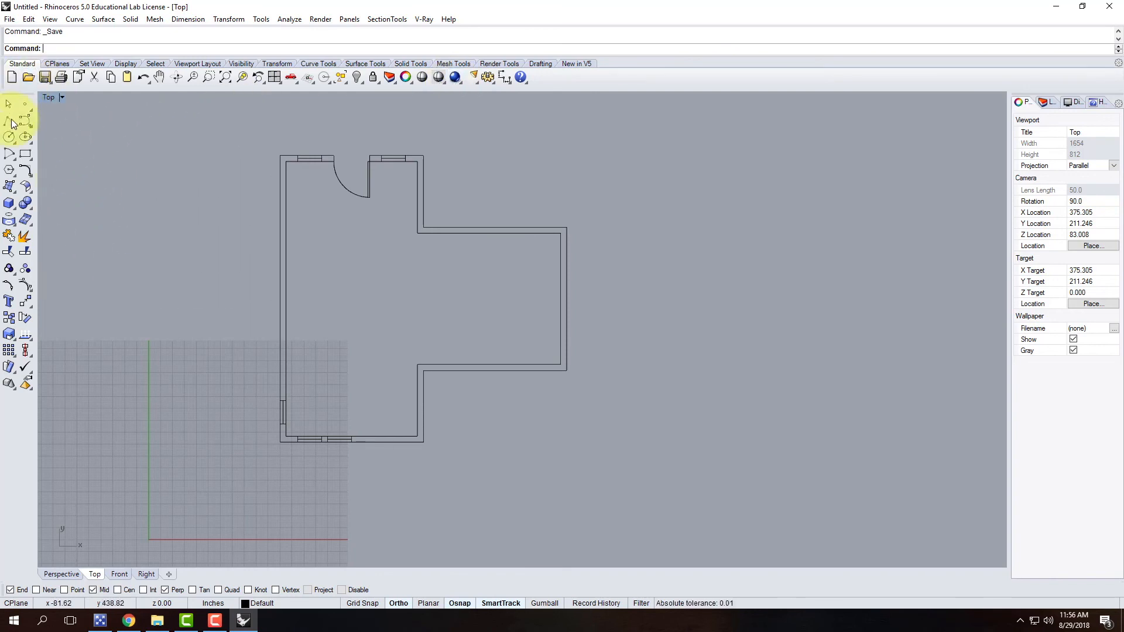
Bring up the options for capturing the Top viewport to a JPEG file, and close them without saving.
scroll(245, 110, up, 1)
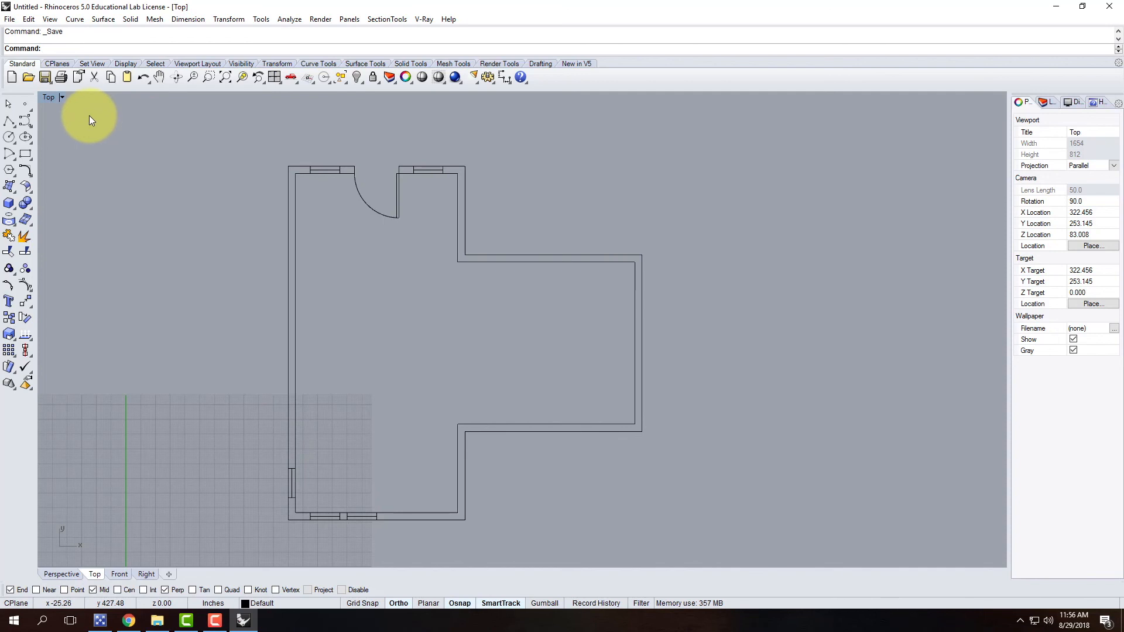
click(63, 101)
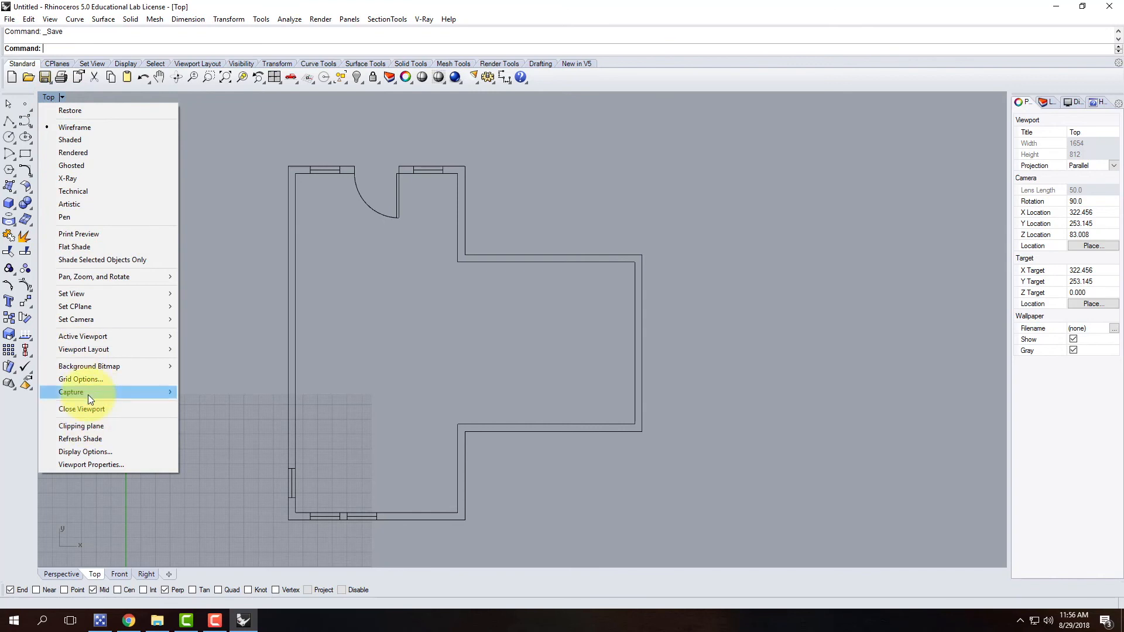
mouse_move(88, 394)
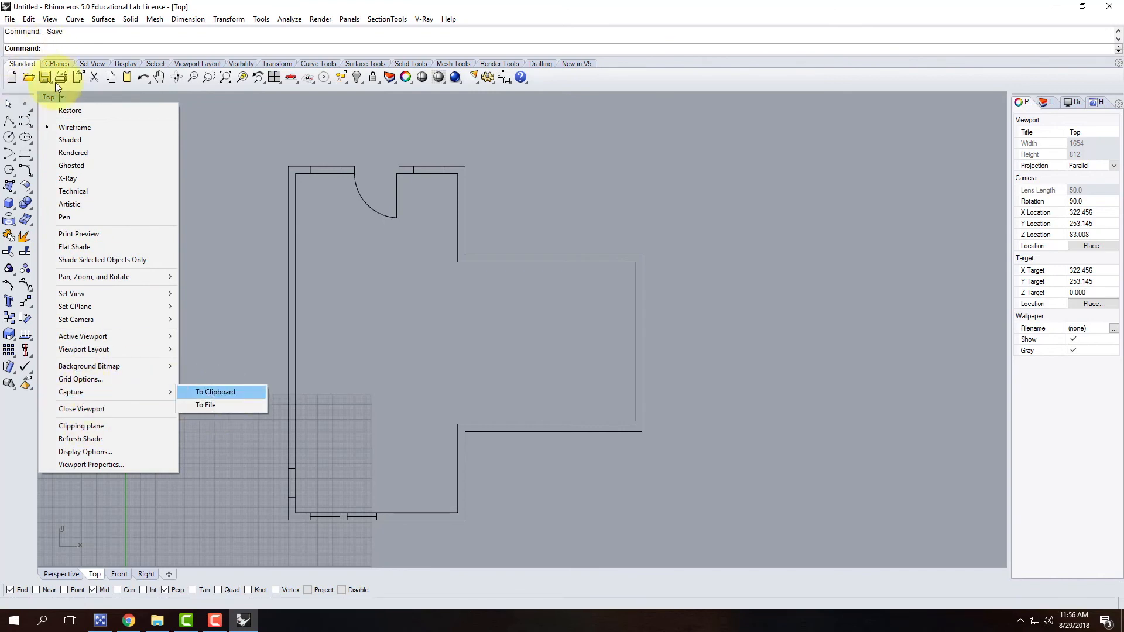
click(223, 406)
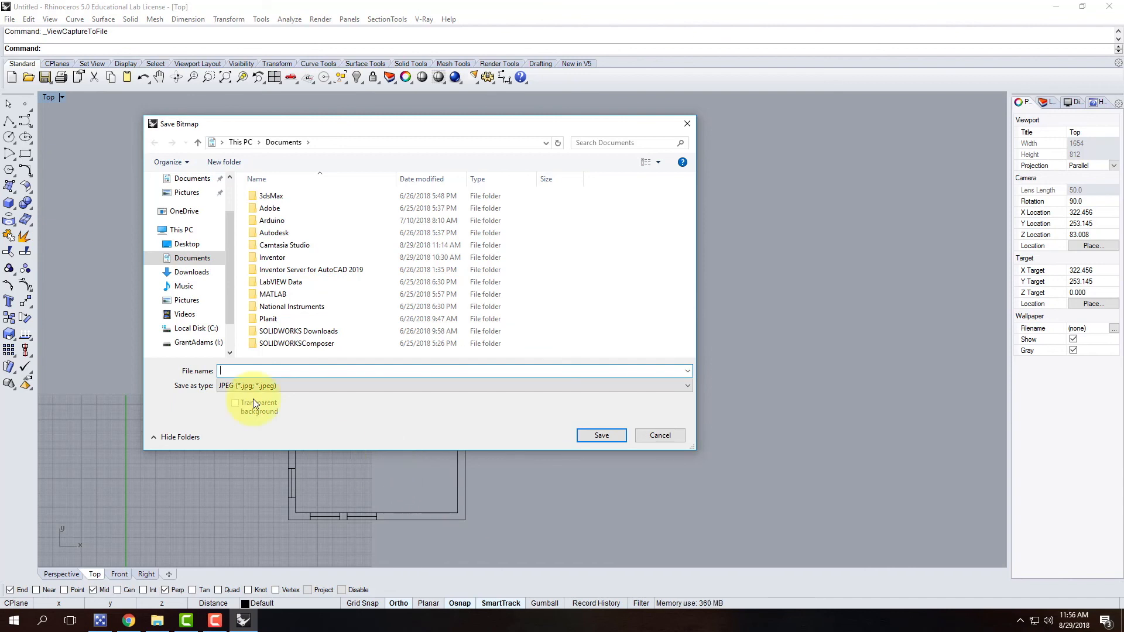
click(667, 438)
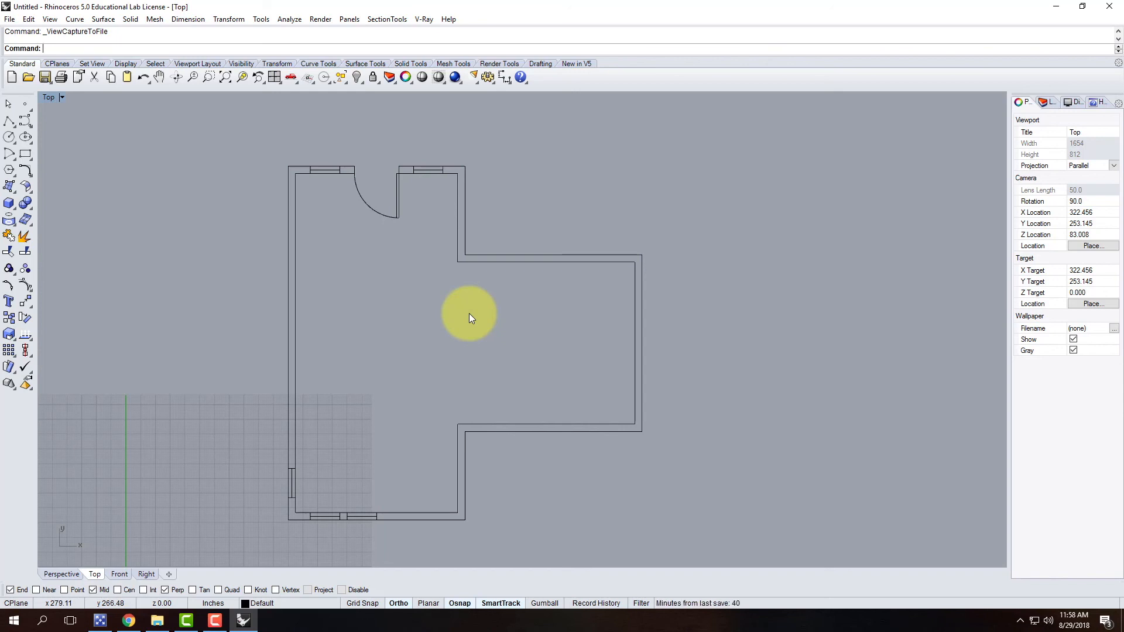
click(215, 621)
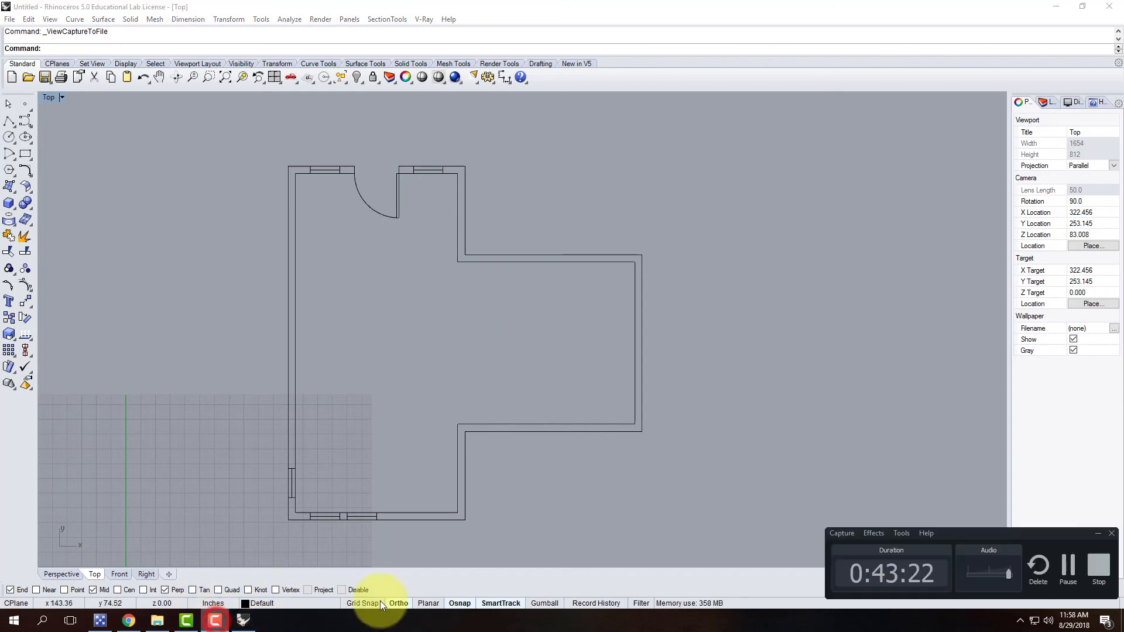